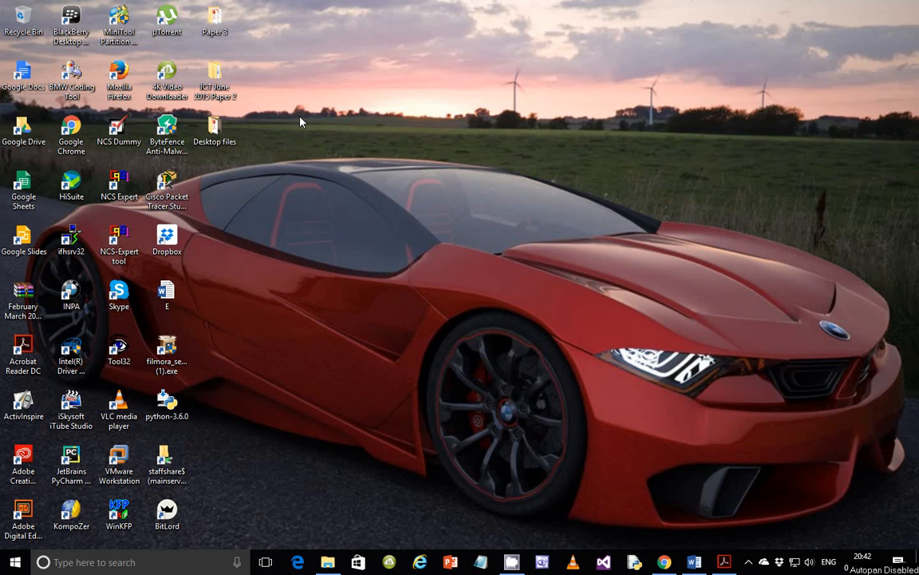
- Show question 29's J215VENUES field-names table in the exam paper and launch Access 2016
left_click(724, 562)
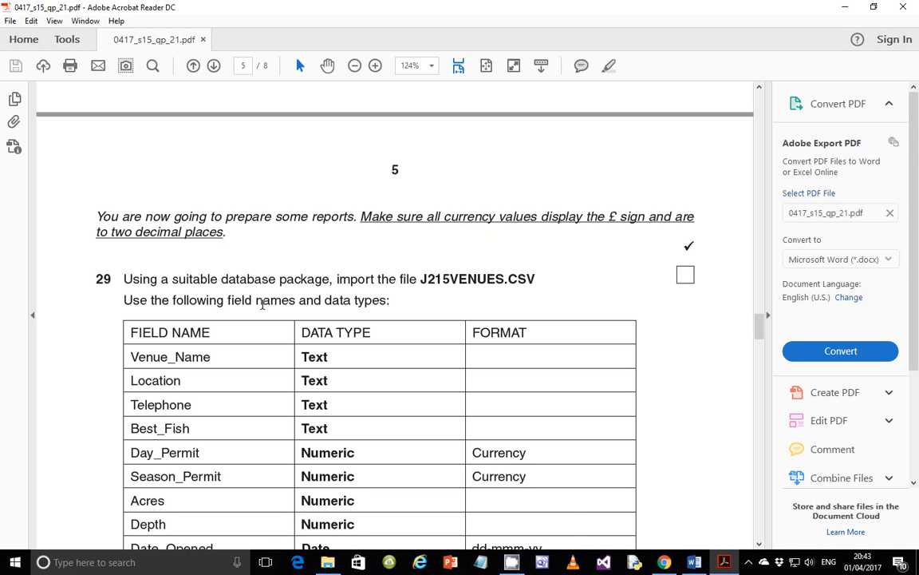
scroll(181, 331, "down", 3)
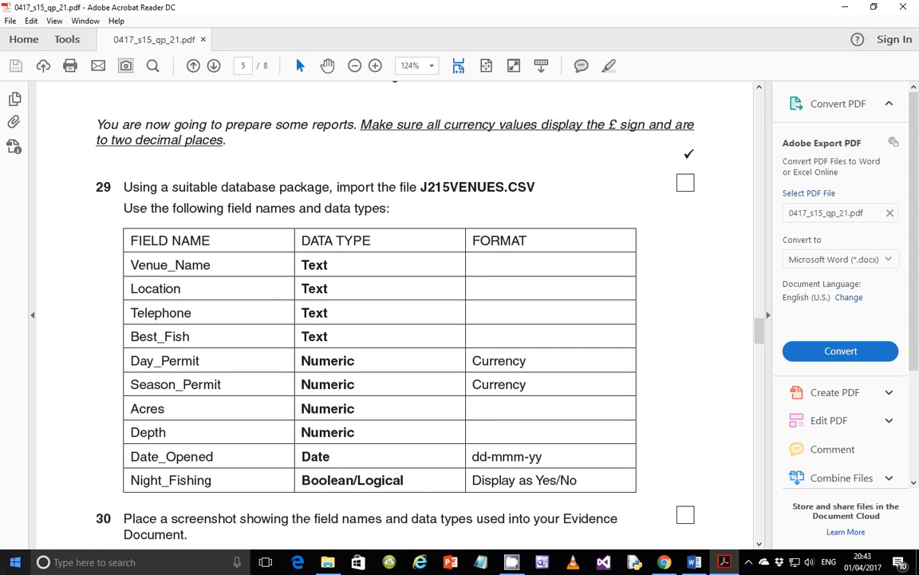
key("super")
left_click(101, 540)
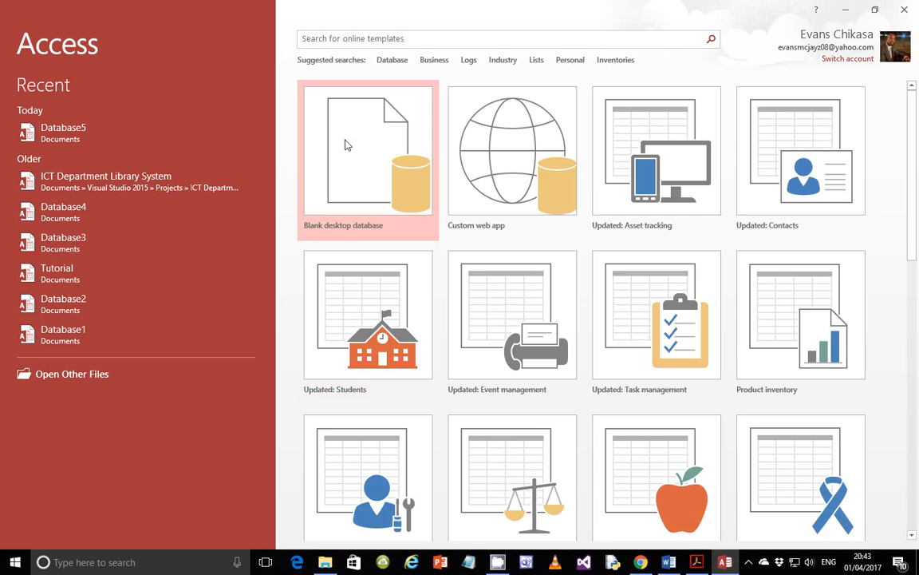
- Create a new blank desktop database, Database6, and close the empty Table1
left_click(355, 147)
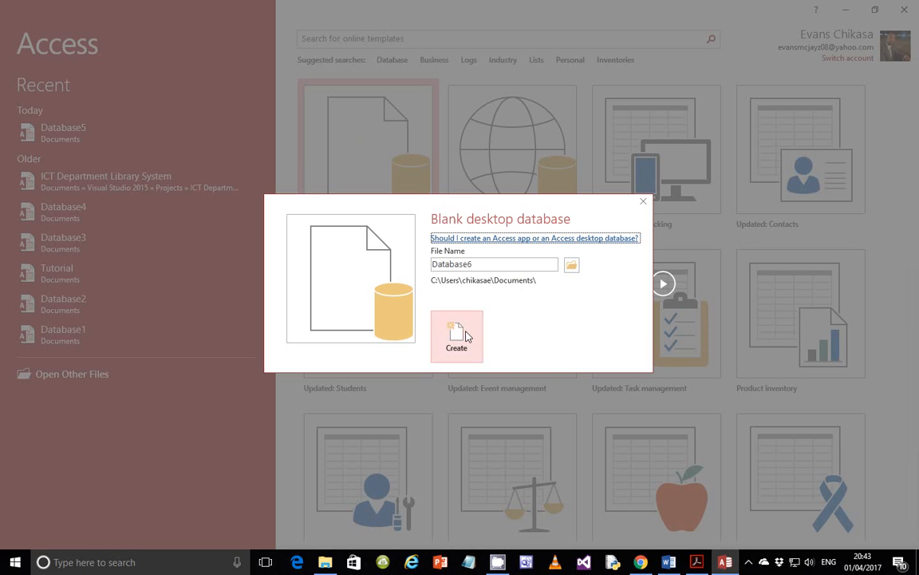
left_click(456, 335)
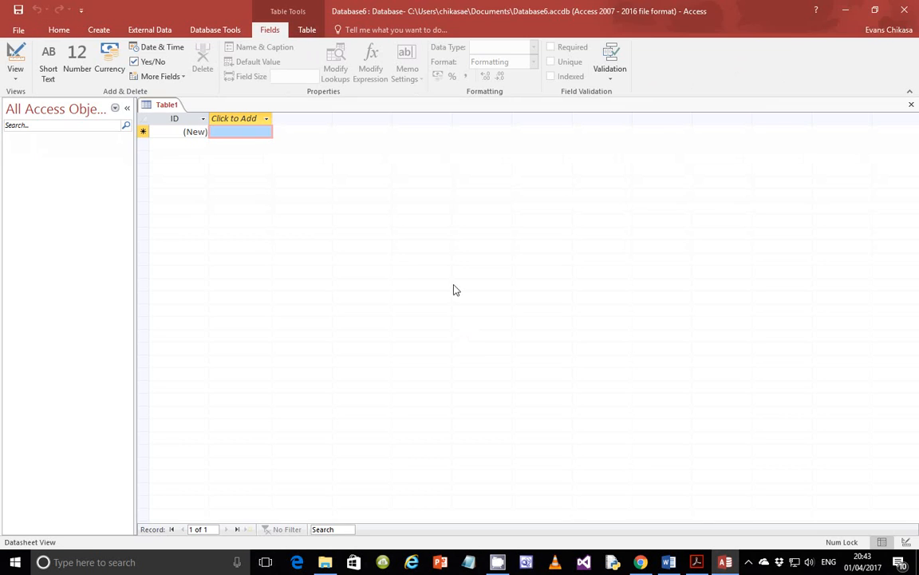
left_click(911, 105)
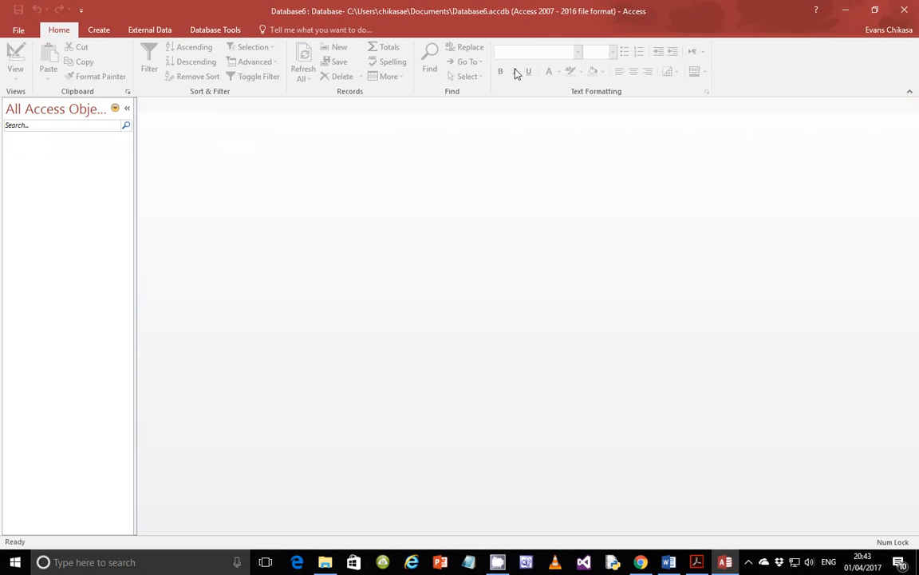
- Choose J215VENUES.csv from Desktop > ICT June 2015 Paper 2 > Paper 21 > 0417_s15_sf_21 as a new-table text import
left_click(128, 30)
left_click(192, 48)
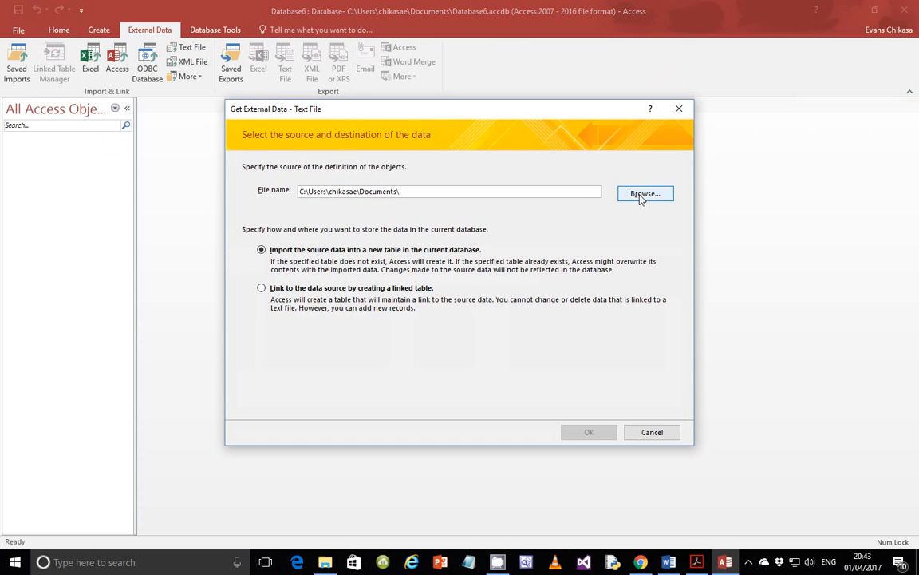
left_click(645, 194)
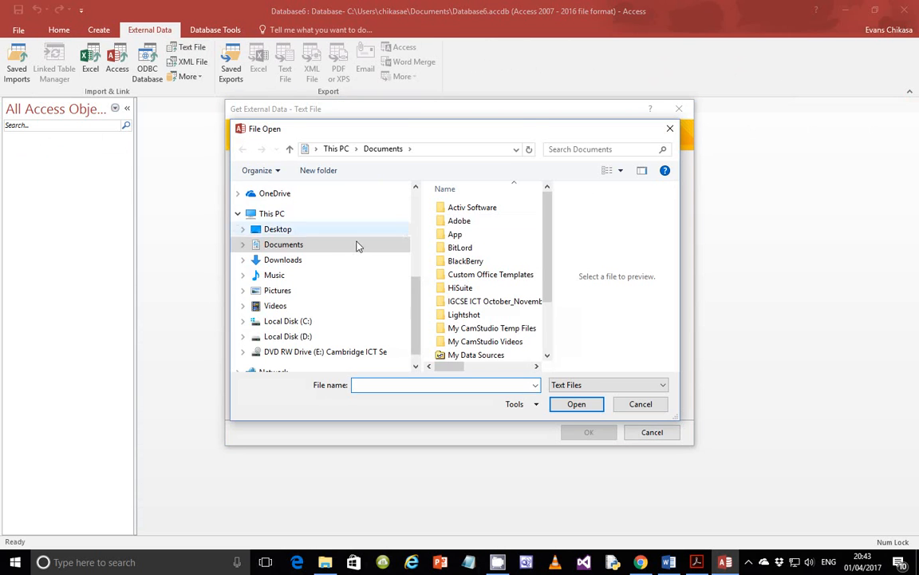
left_click(316, 231)
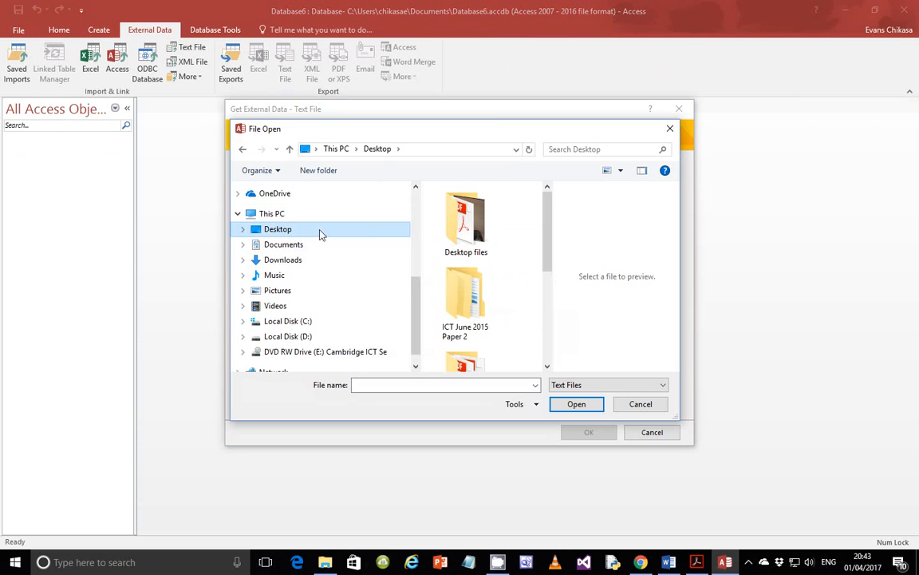
left_click(474, 301)
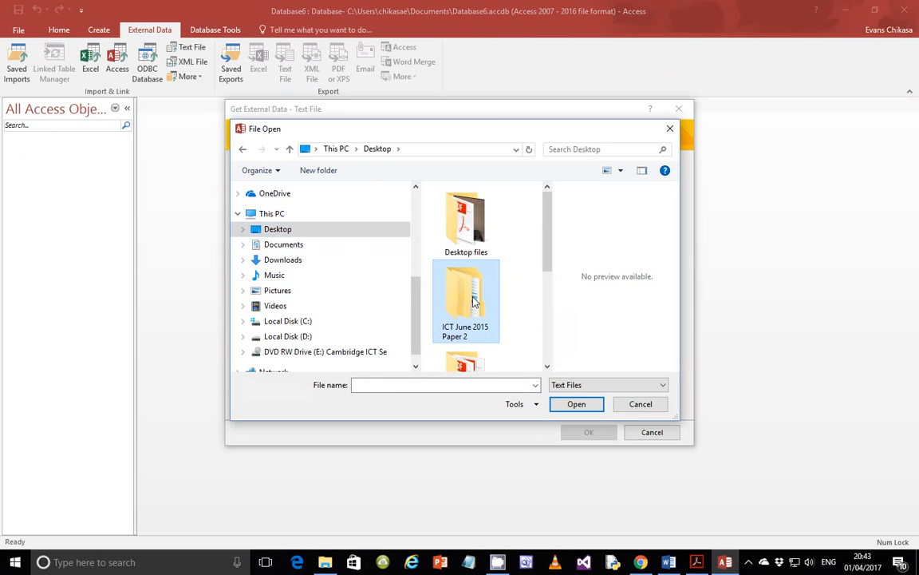
double_click(474, 302)
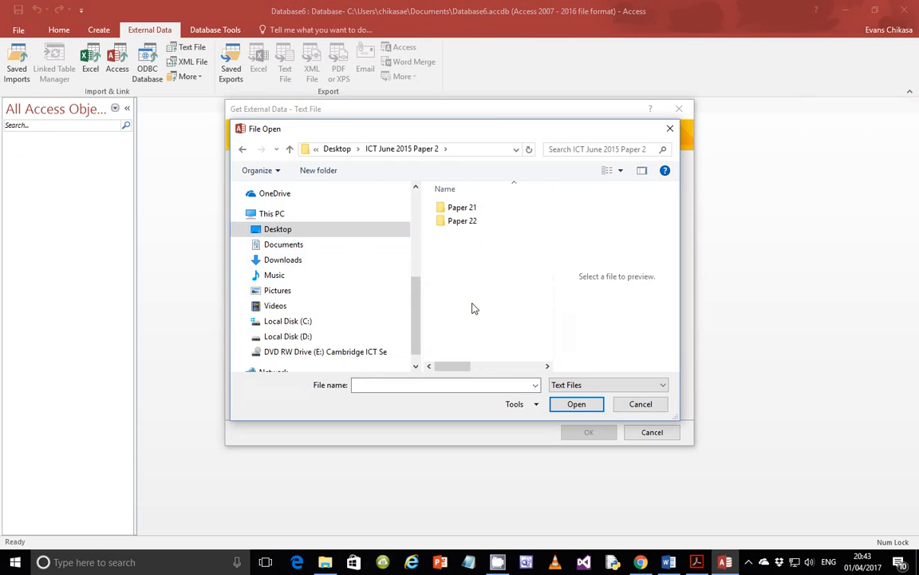
left_click(471, 209)
double_click(472, 214)
left_click(472, 214)
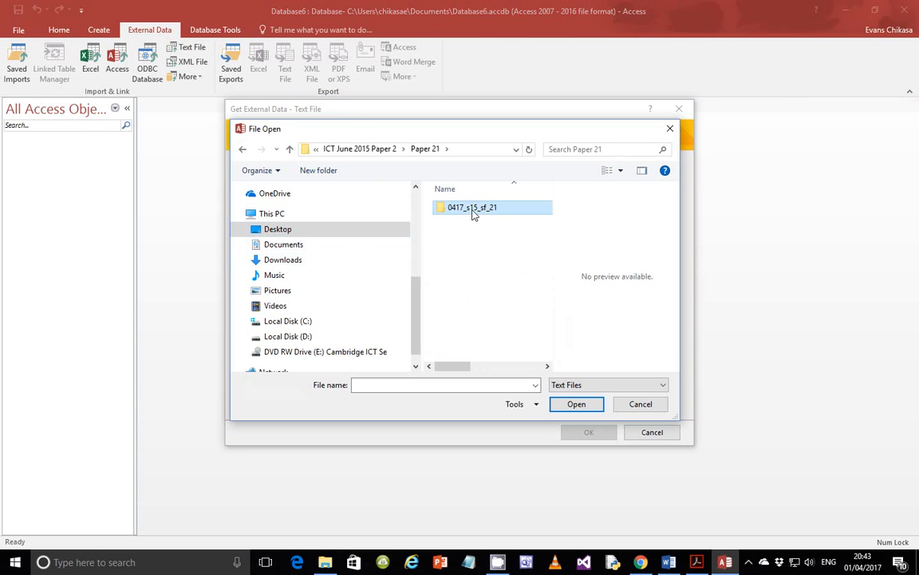
double_click(473, 214)
left_click(482, 236)
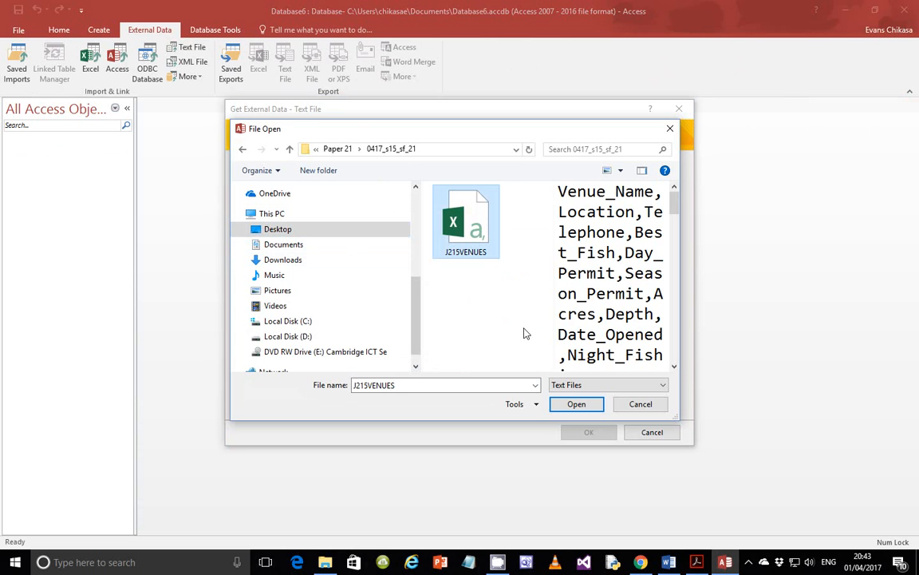
left_click(577, 406)
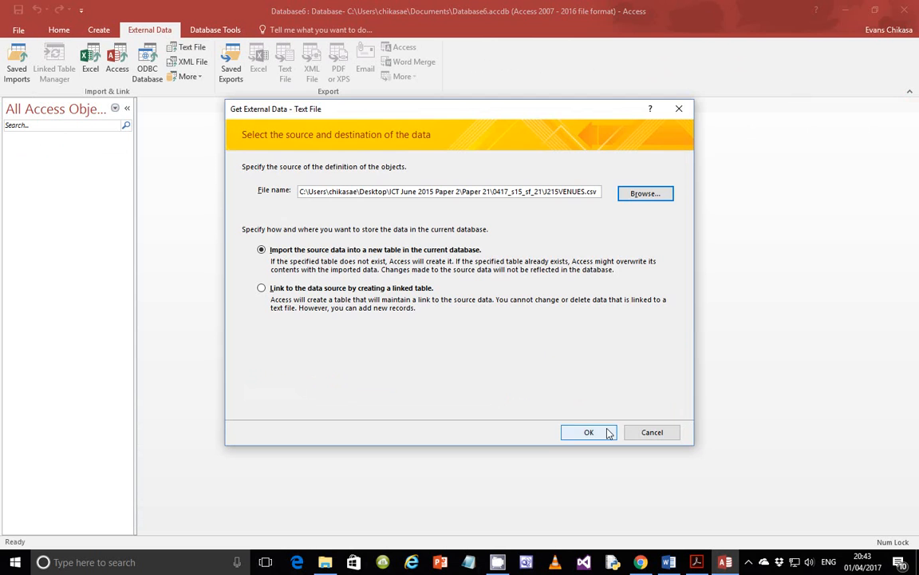
left_click(590, 432)
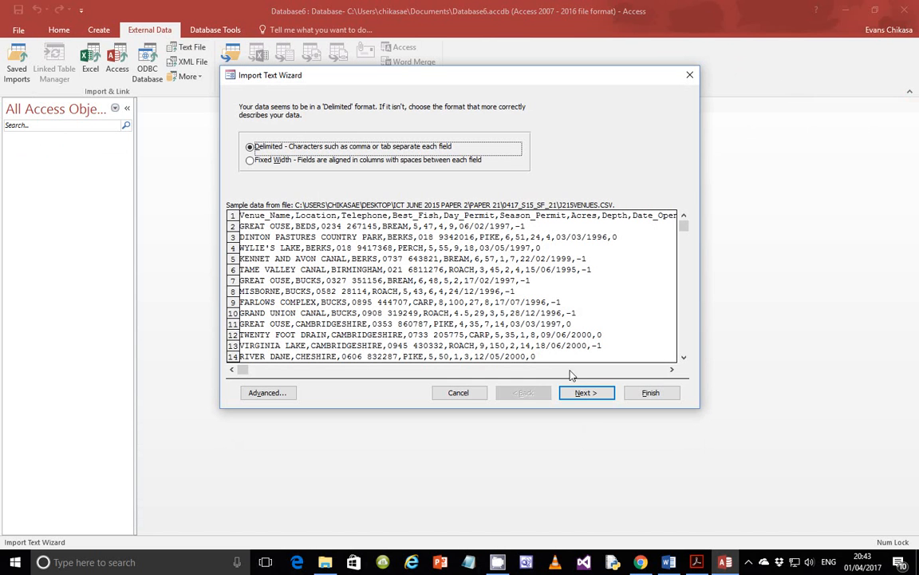
- Import the file as comma-delimited text with the first row as field names
left_click(586, 392)
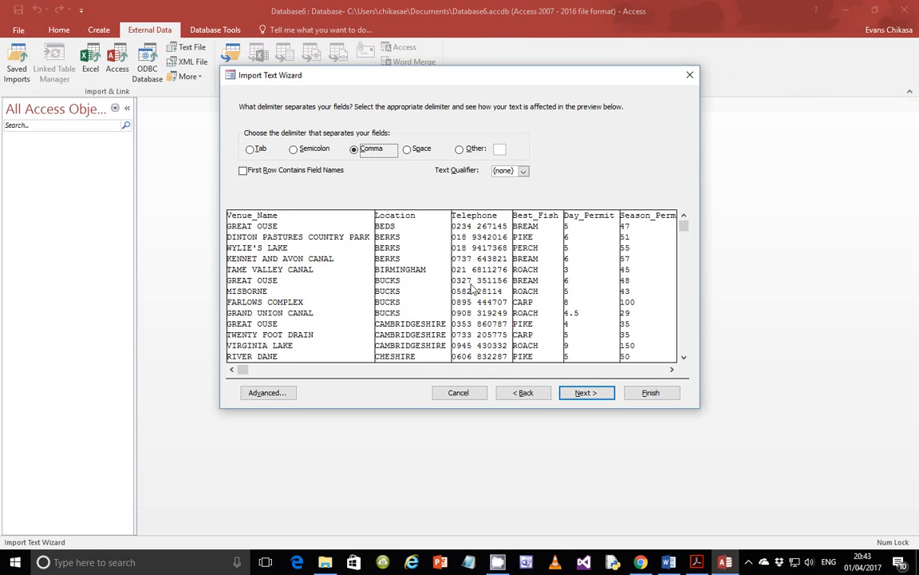
left_click(327, 174)
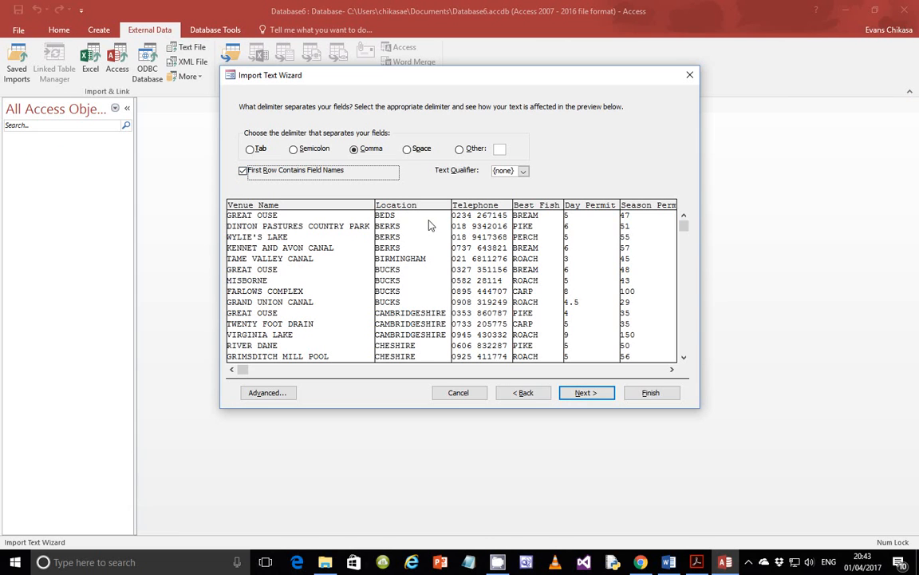
left_click(583, 393)
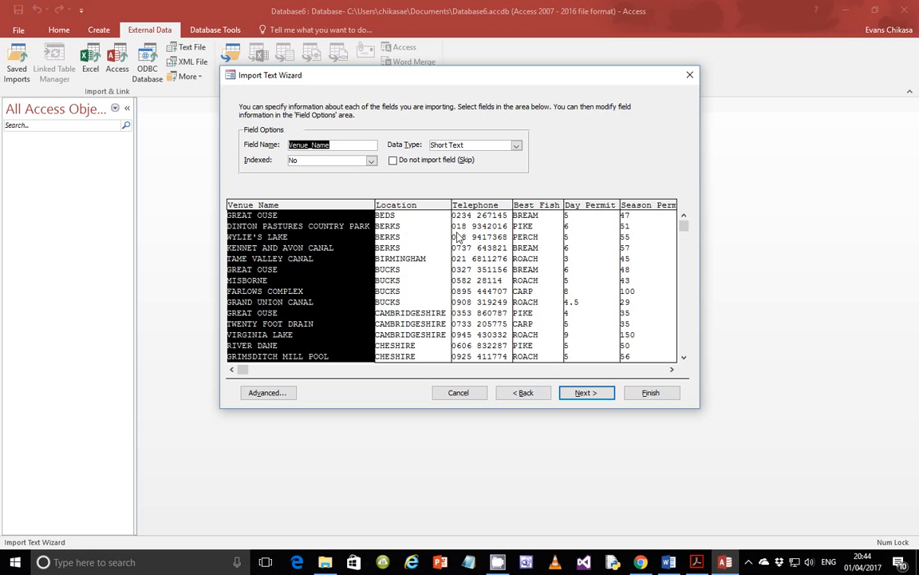
- Compare the exam paper's data types against the Location, Telephone, Best_Fish and Day_Permit columns
left_click(726, 562)
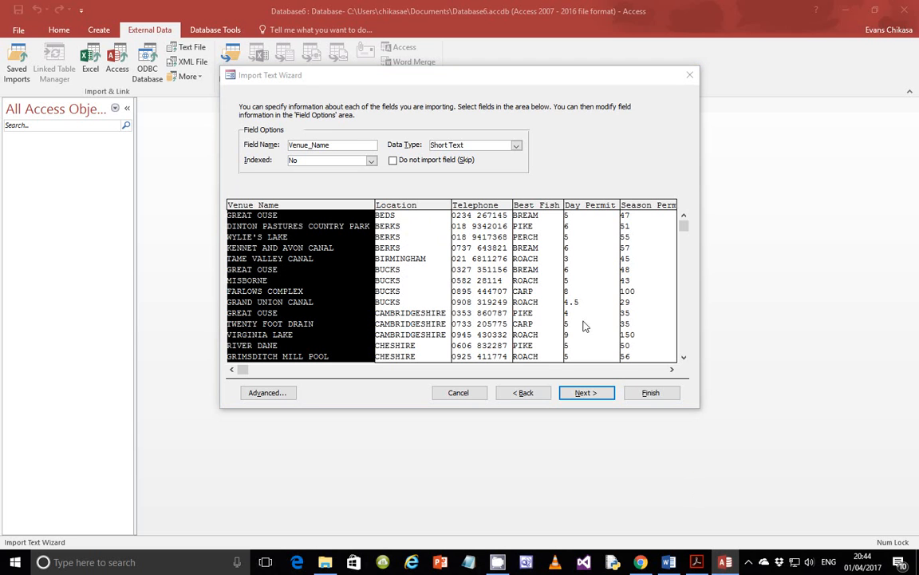
left_click(697, 563)
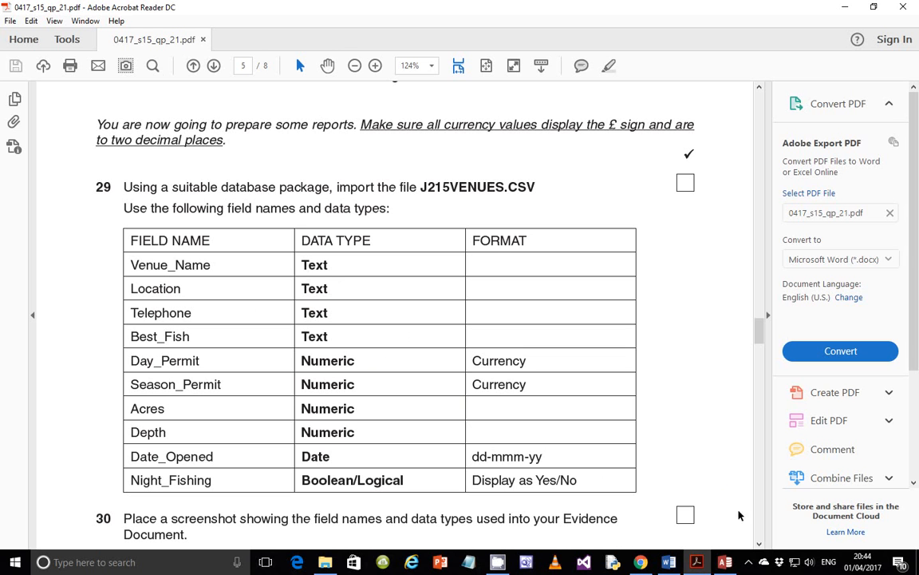
left_click(724, 562)
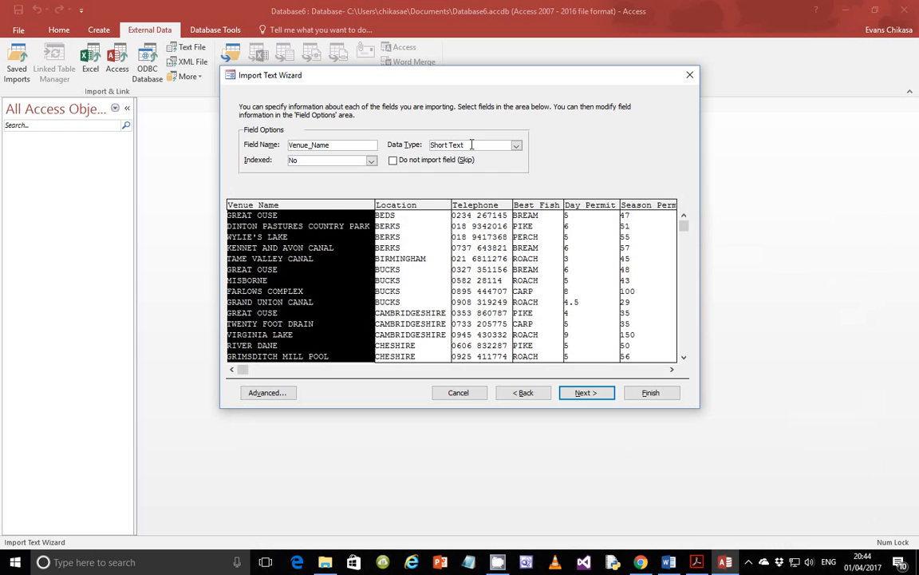
left_click(404, 254)
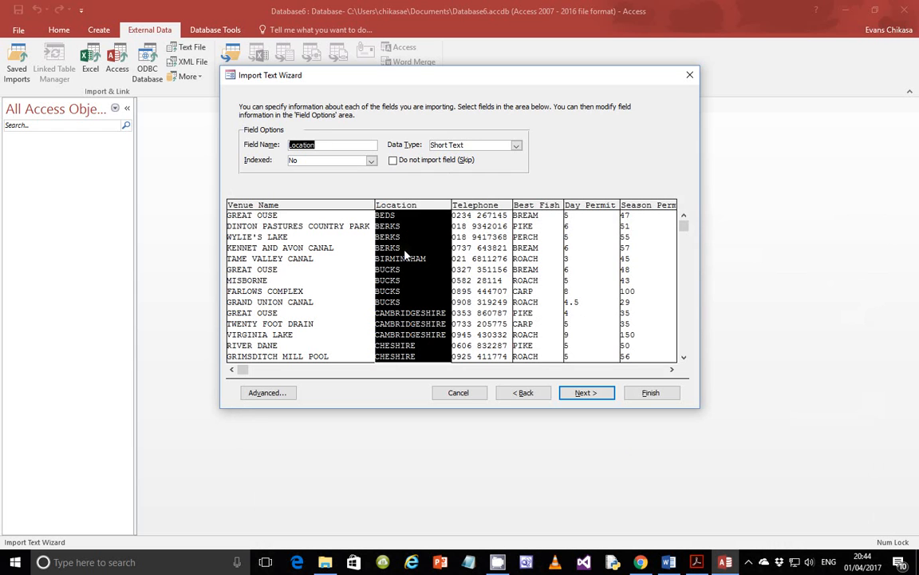
left_click(477, 235)
left_click(528, 239)
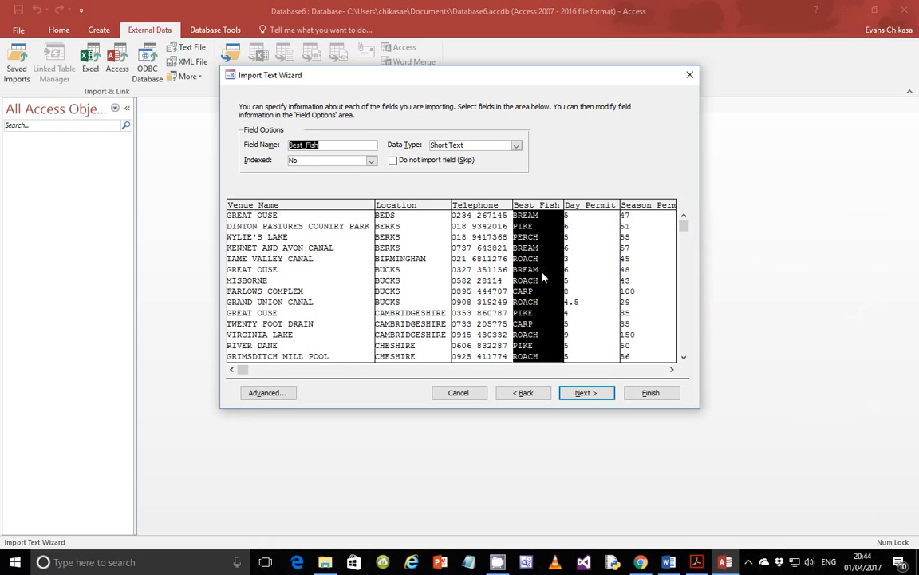
left_click(604, 305)
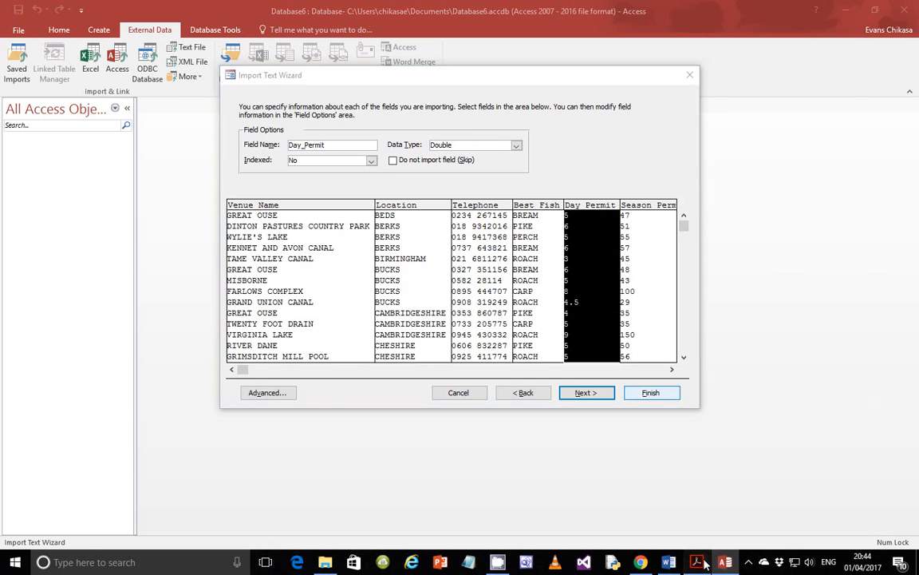
key("alt+Tab")
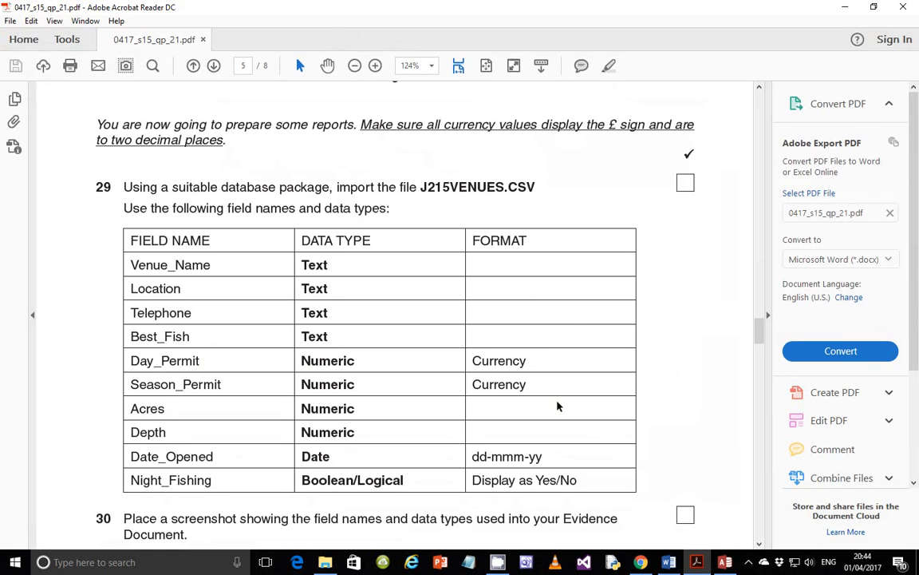
left_click(724, 562)
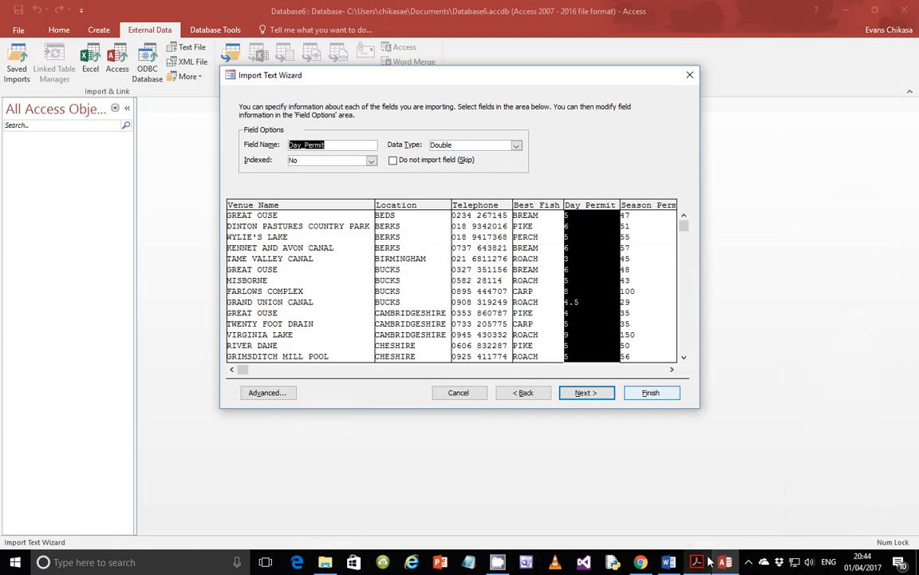
- Set both Day_Permit and Season_Permit to the Currency data type
left_click(516, 144)
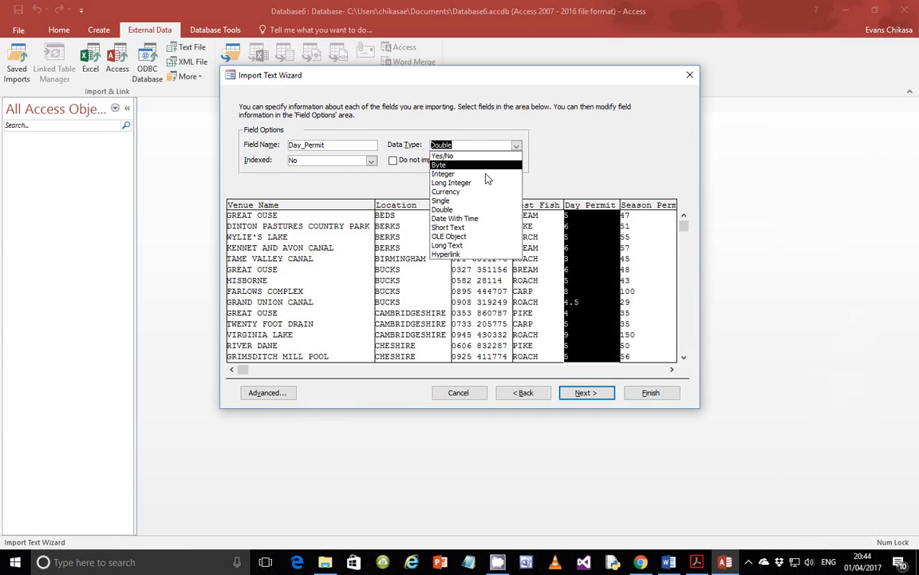
left_click(451, 186)
left_click(625, 267)
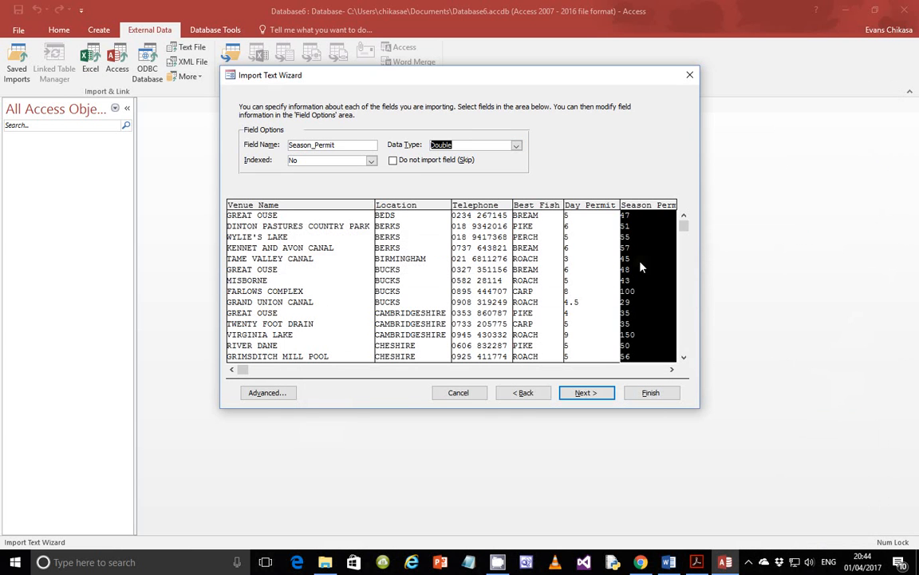
left_click(516, 145)
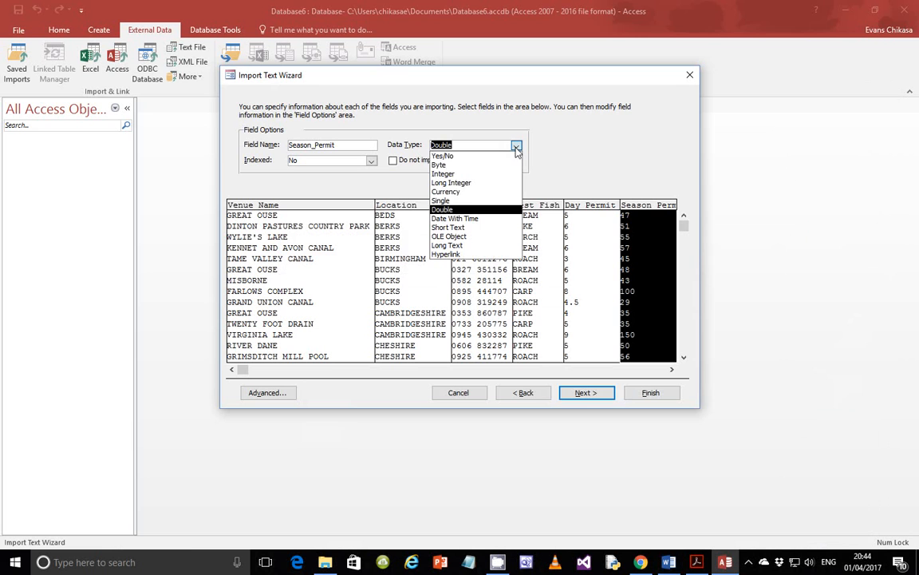
left_click(451, 192)
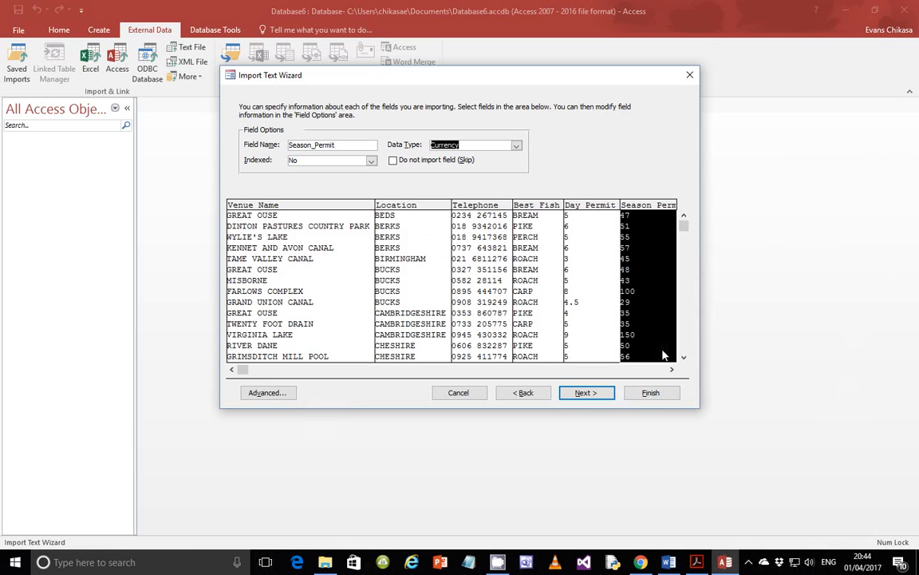
left_click(672, 369)
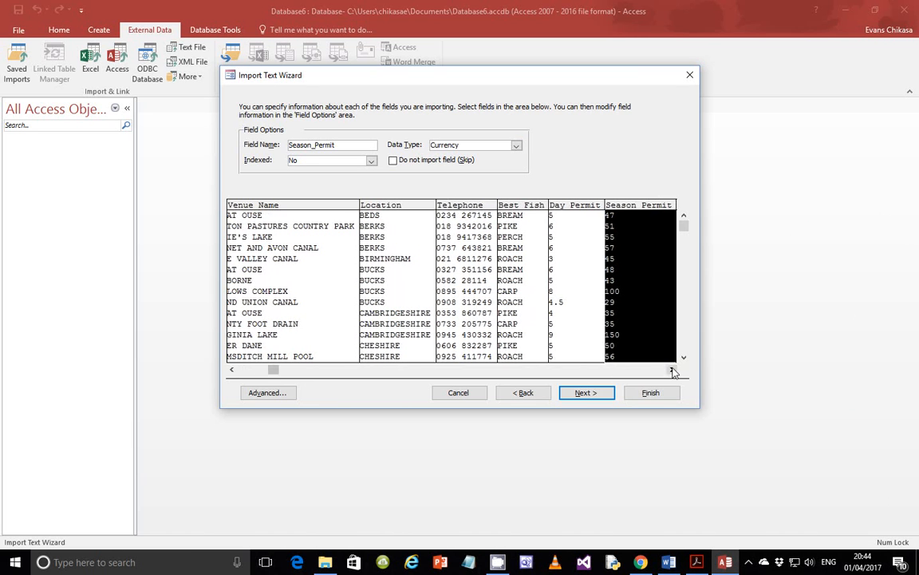
- Check the exam paper and confirm Acres and Depth stay Long Integer
left_click_drag(671, 370, 672, 369)
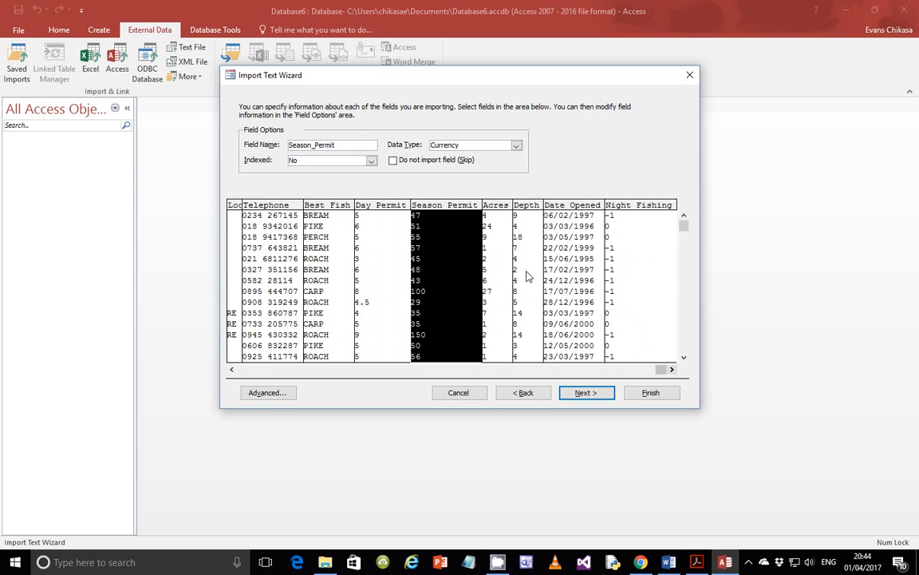
left_click(697, 562)
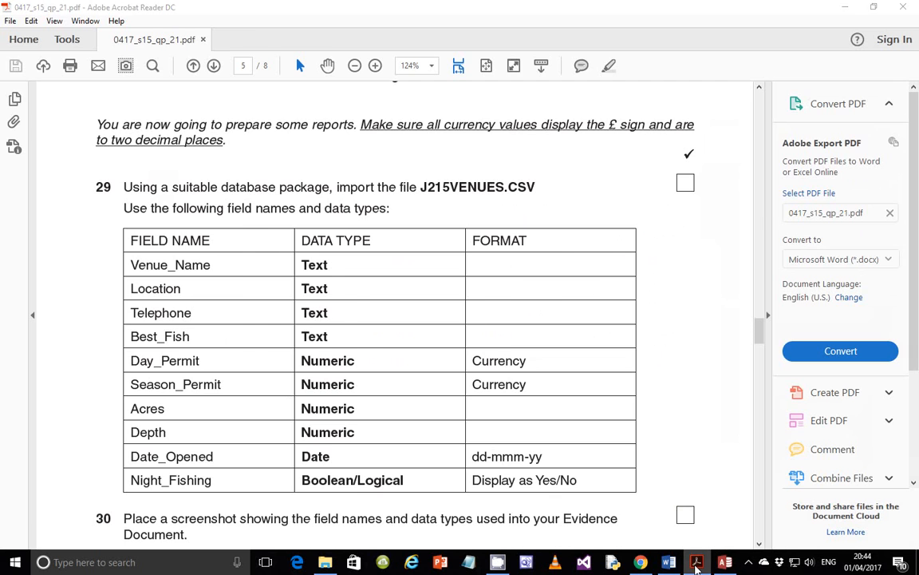
left_click(725, 561)
left_click(499, 247)
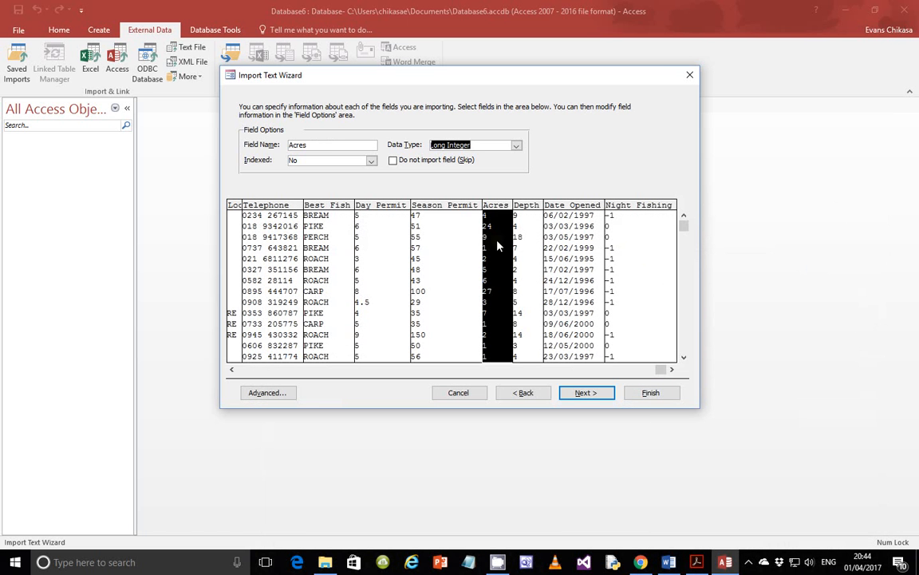
left_click(515, 243)
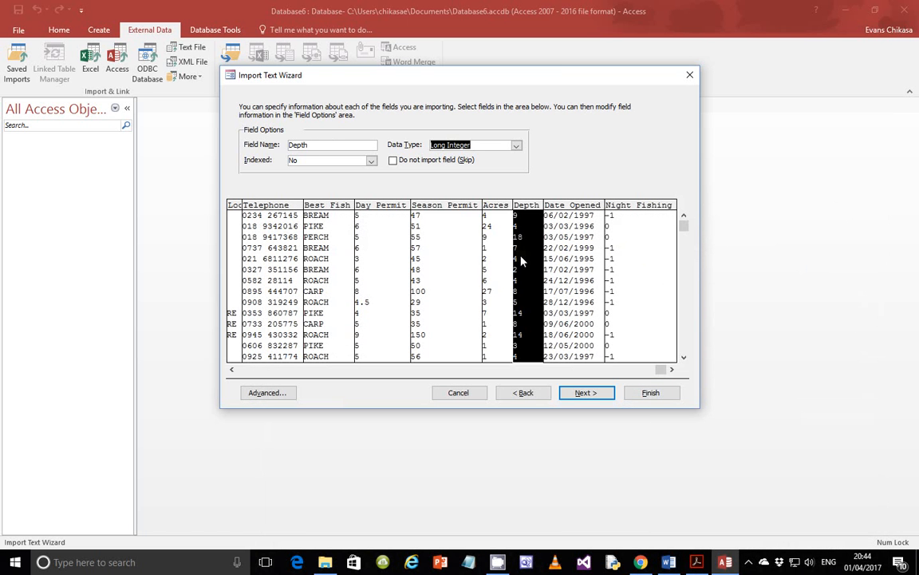
left_click(697, 562)
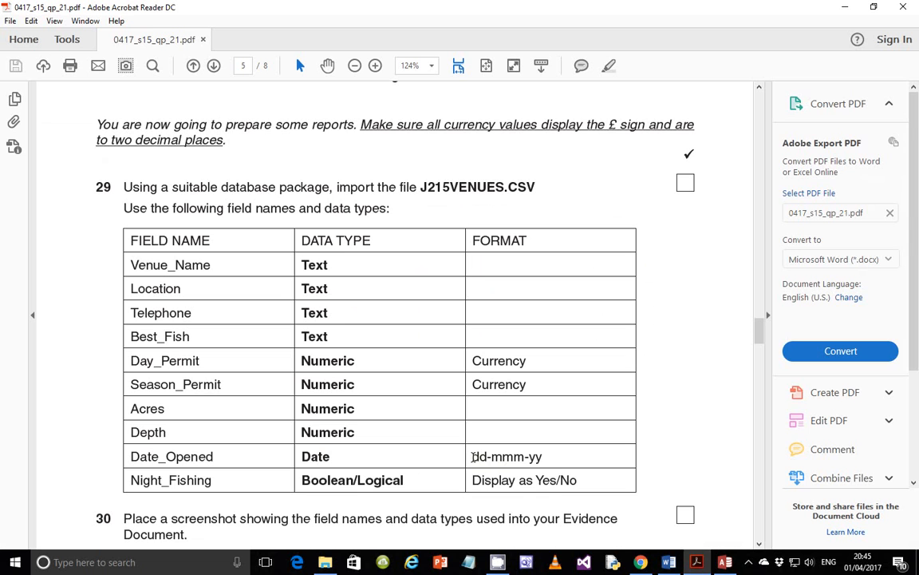
left_click_drag(474, 456, 547, 457)
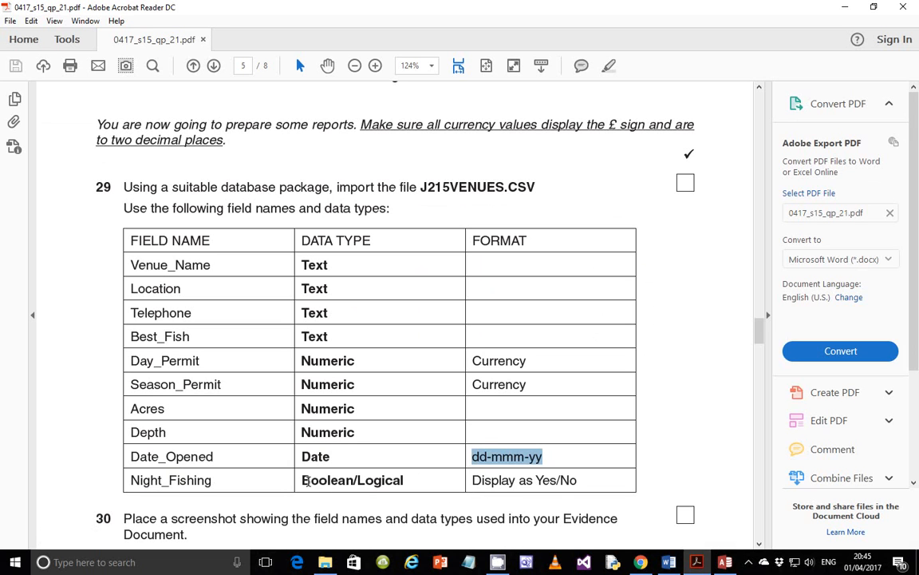
left_click_drag(304, 478, 413, 479)
left_click_drag(472, 480, 591, 482)
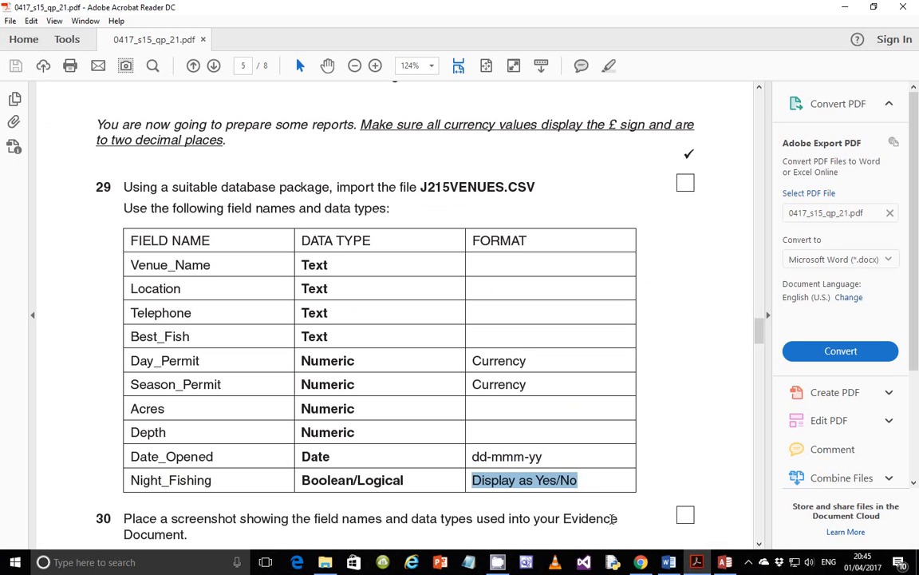
- Confirm Date_Opened stays Date With Time and highlight its format in the paper's table
left_click(701, 564)
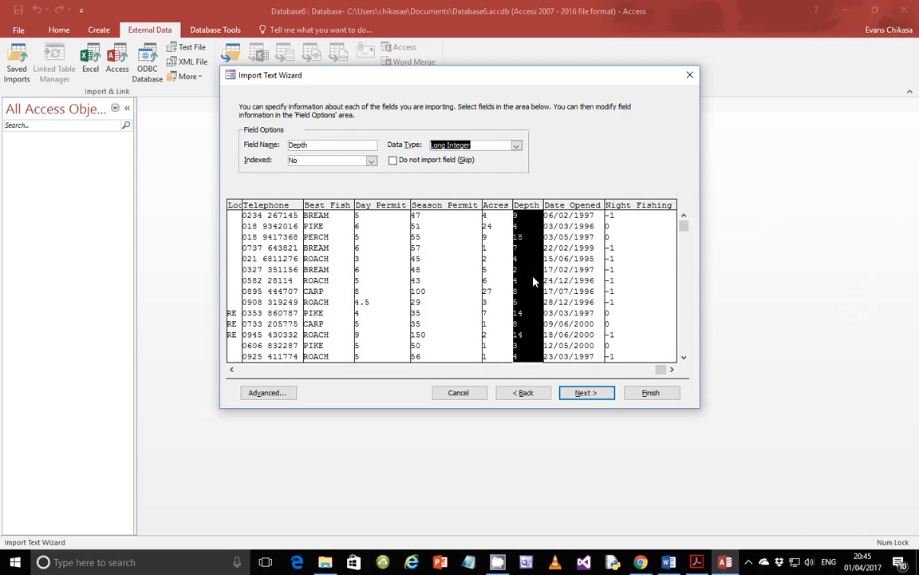
left_click(583, 273)
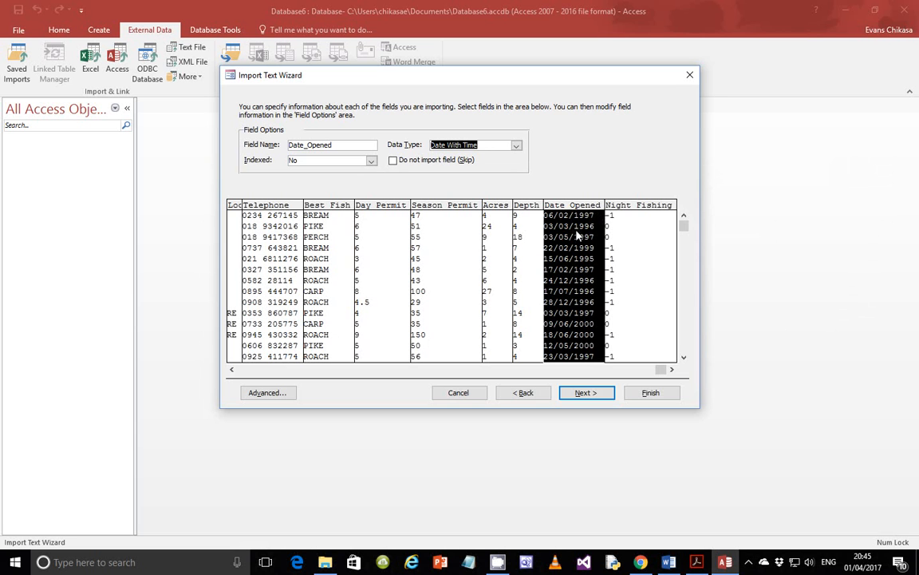
left_click(701, 562)
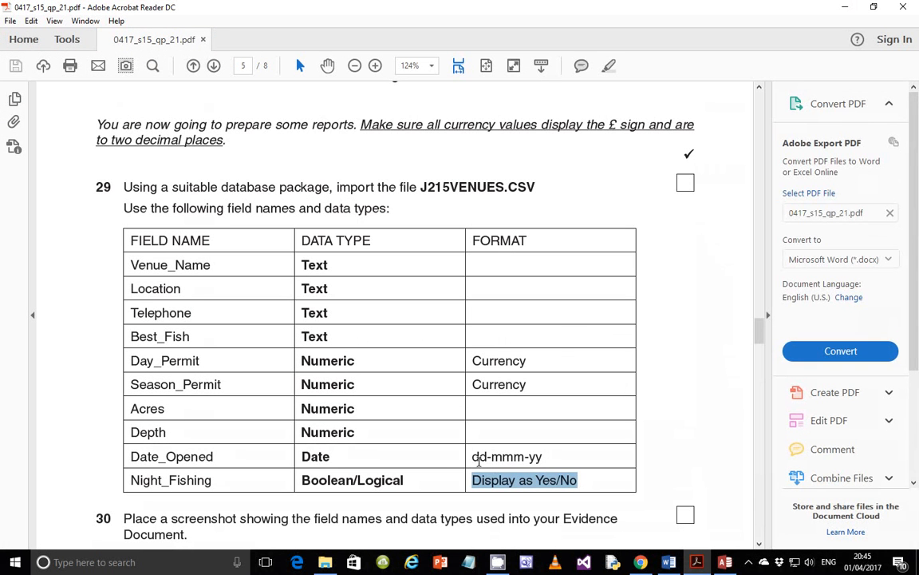
left_click_drag(476, 456, 546, 455)
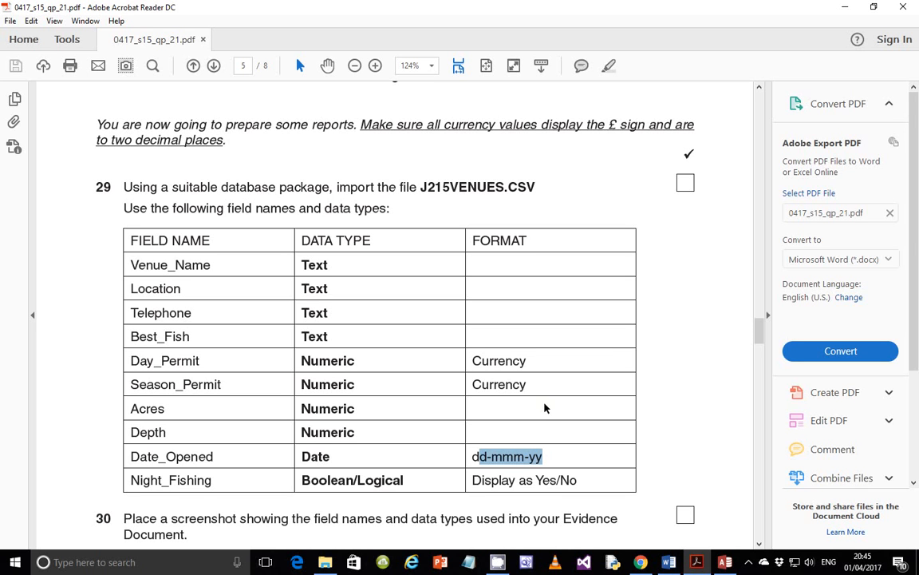
left_click_drag(472, 456, 544, 456)
- Set Night_Fishing to the Yes/No data type and choose no primary key
left_click(725, 562)
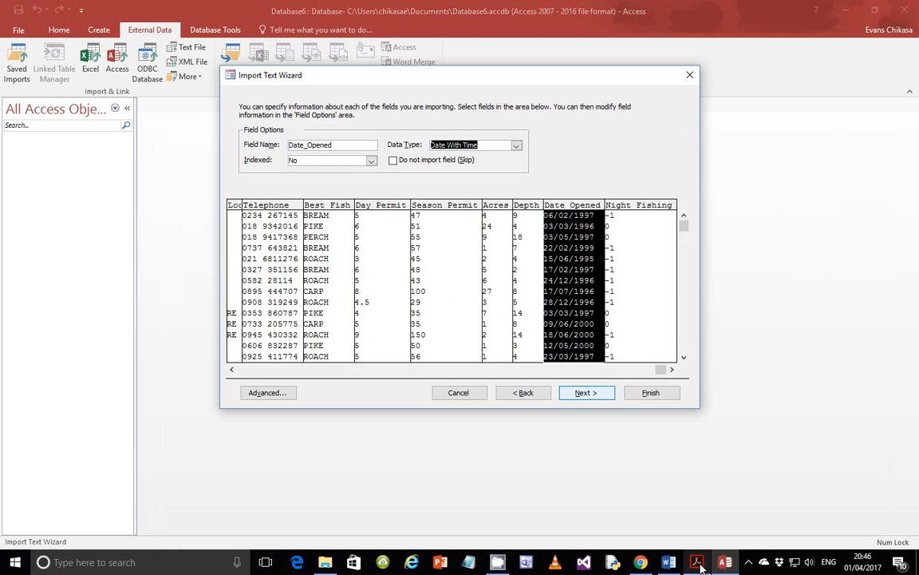
left_click(622, 256)
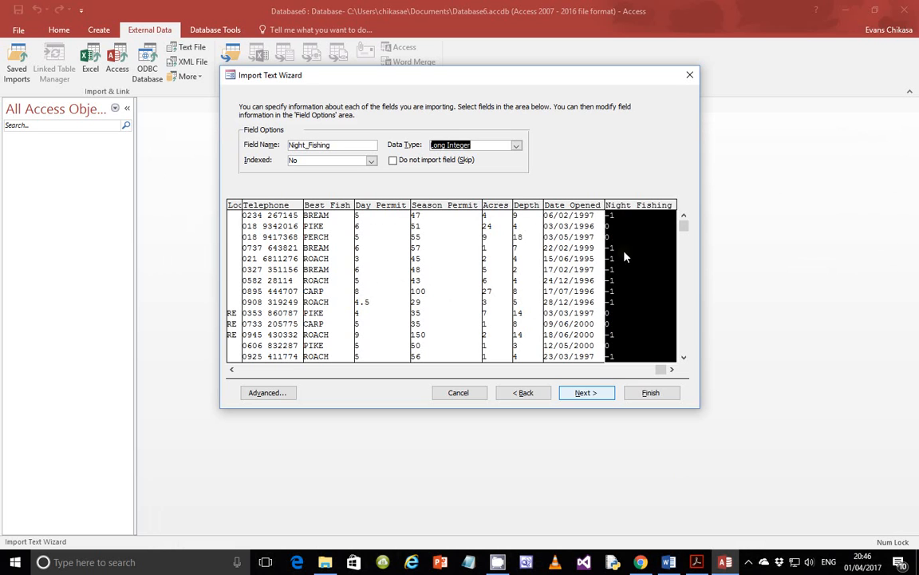
left_click(516, 145)
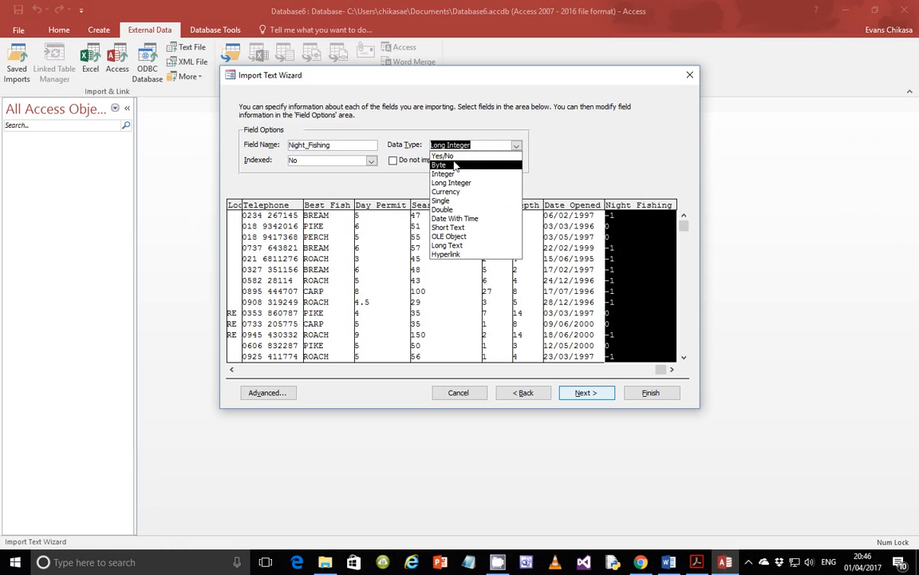
left_click(447, 157)
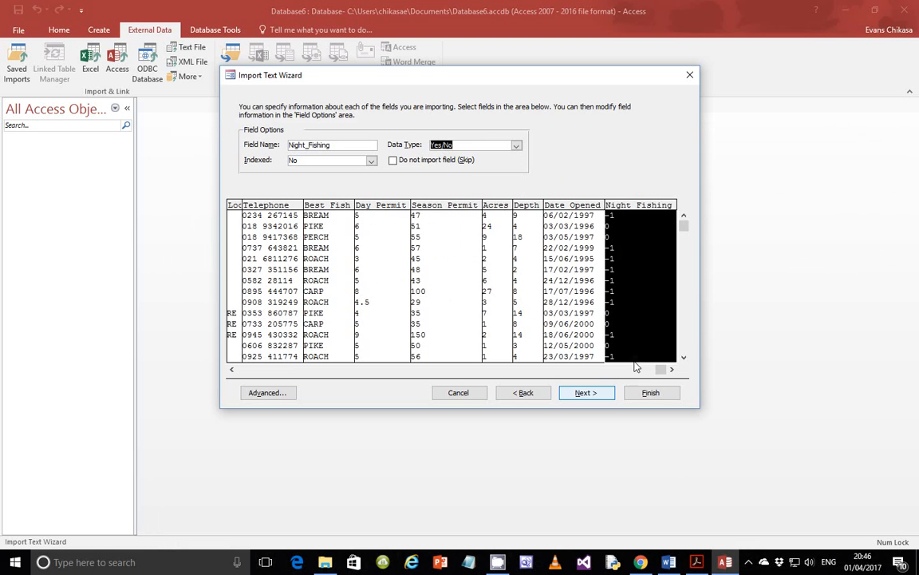
left_click(583, 392)
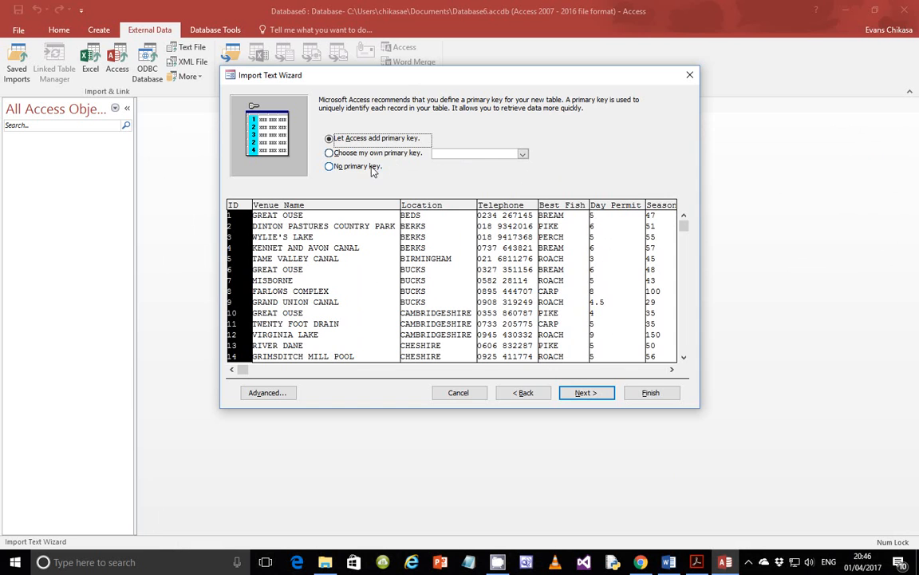
left_click(330, 166)
- After checking the exam paper, finish the import as J215VENUES without saving the import steps
left_click(697, 562)
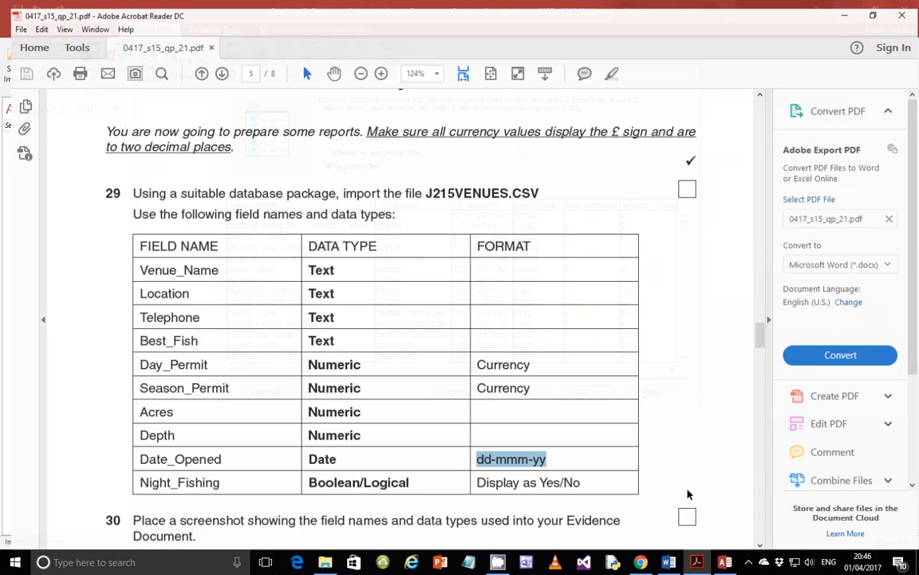
scroll(322, 475, "down", 2)
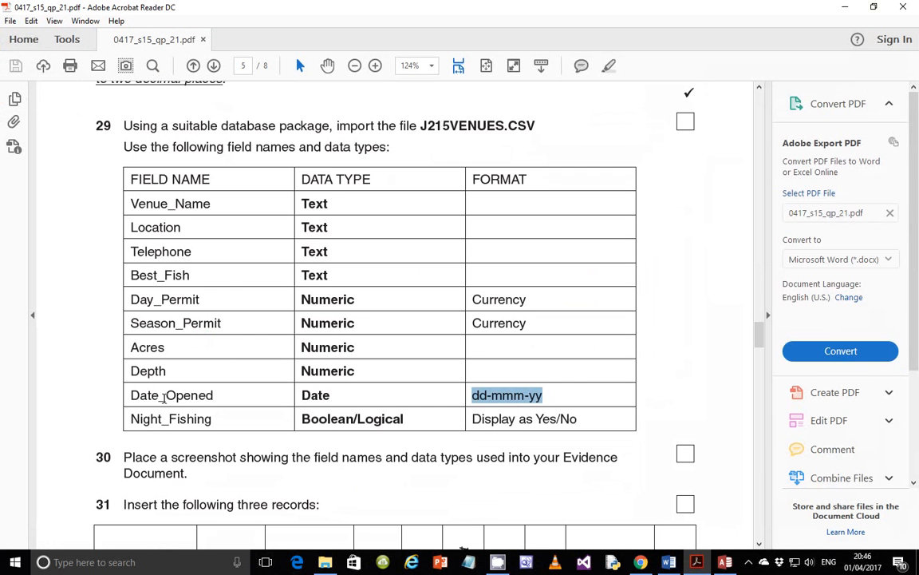
left_click(642, 563)
left_click(697, 562)
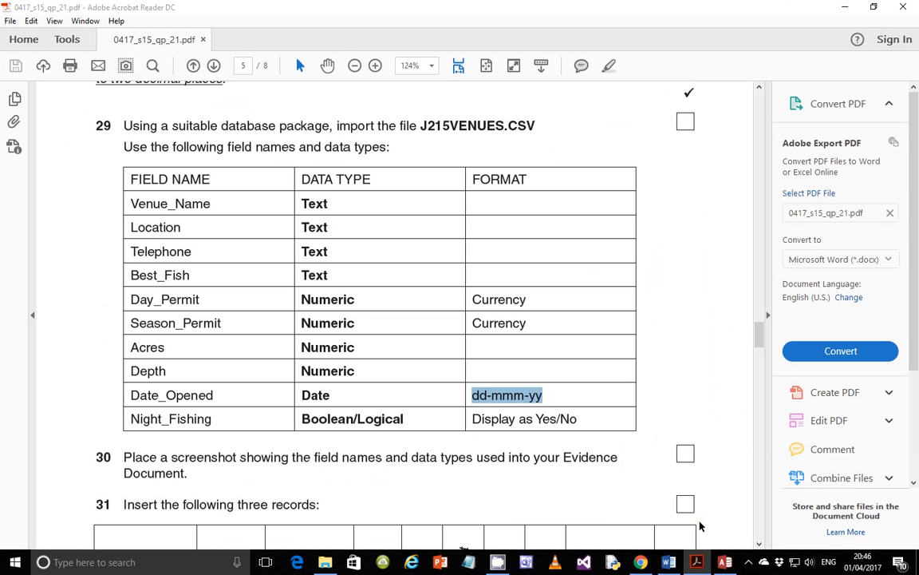
left_click(724, 562)
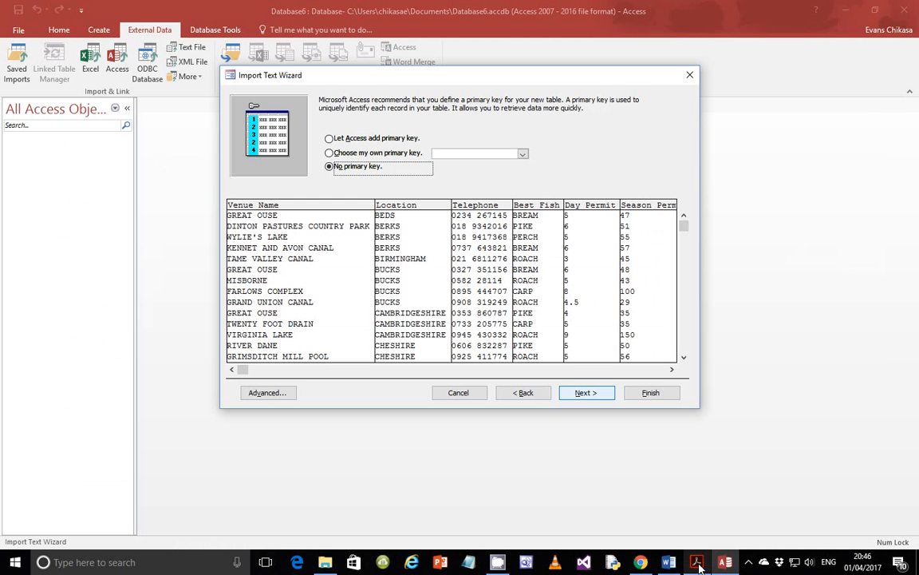
left_click(585, 392)
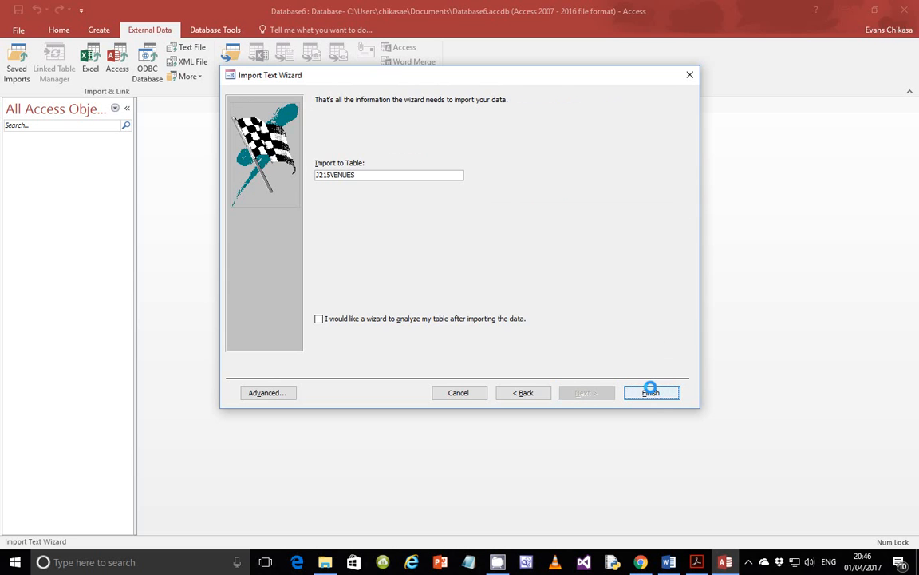
left_click(650, 392)
left_click(665, 443)
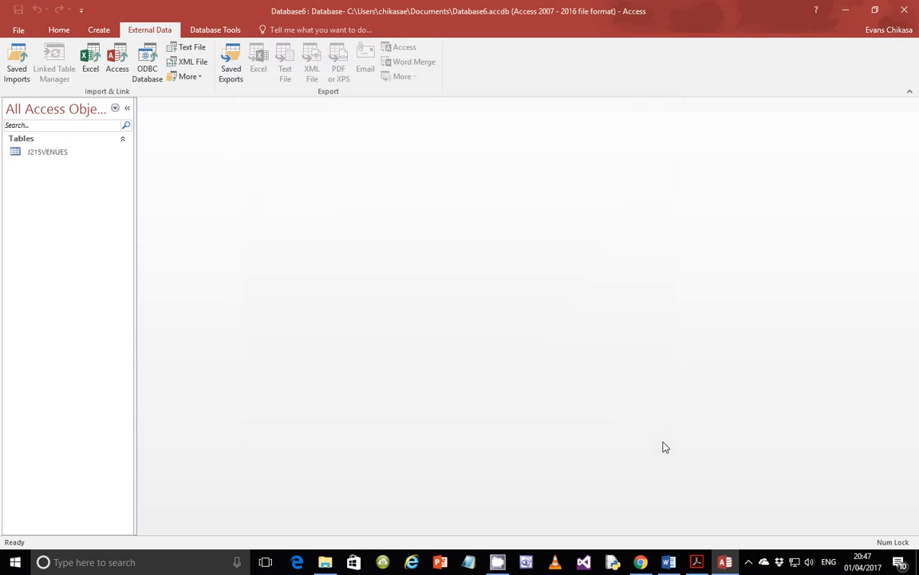
- Open J215VENUES in Datasheet View to review its 263 records, then return to the exam paper
double_click(76, 154)
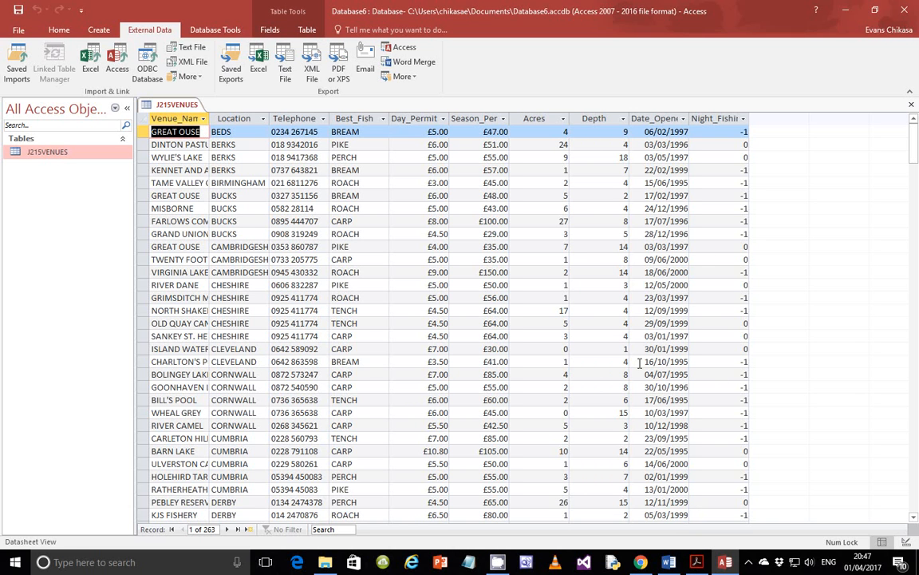
left_click(696, 561)
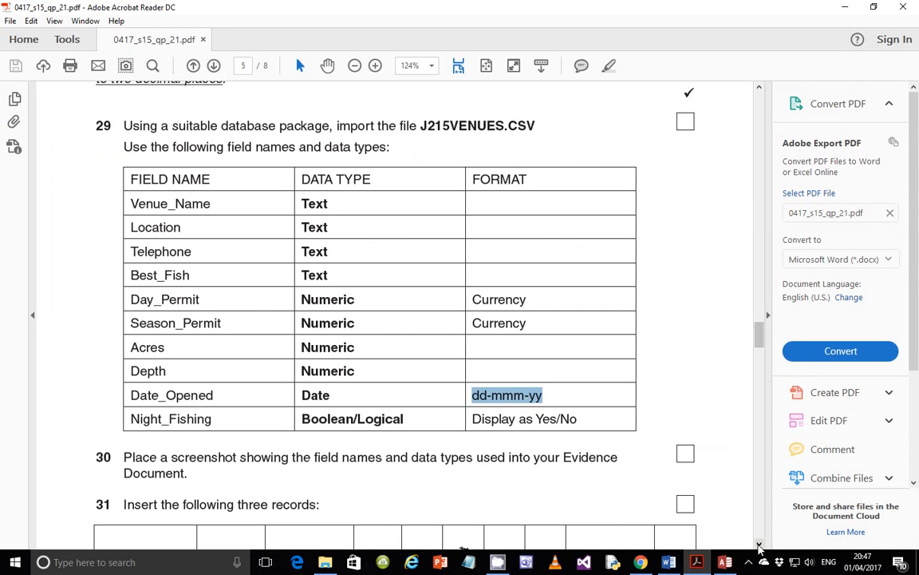
mouse_move(697, 564)
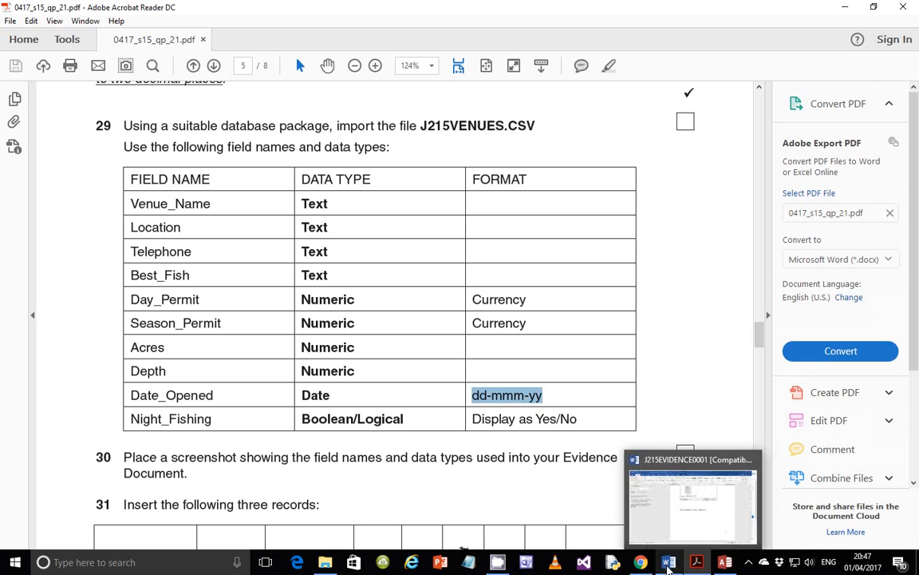
left_click(669, 562)
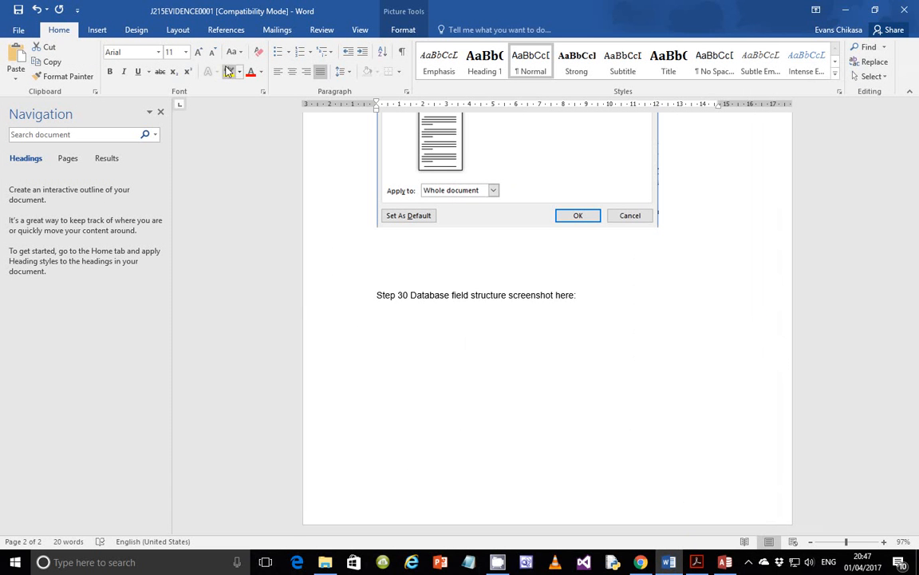
left_click(417, 331)
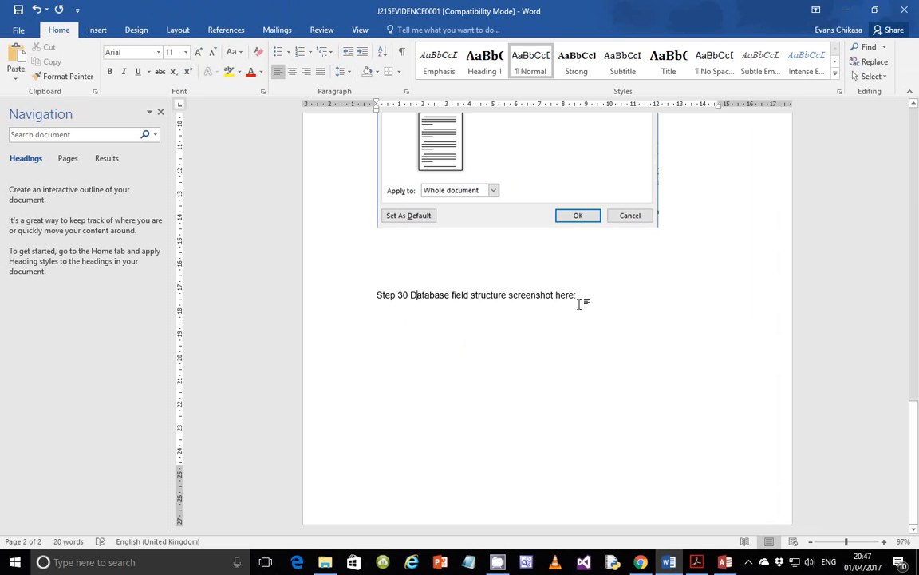
left_click(462, 322)
left_click(632, 306)
key("Return")
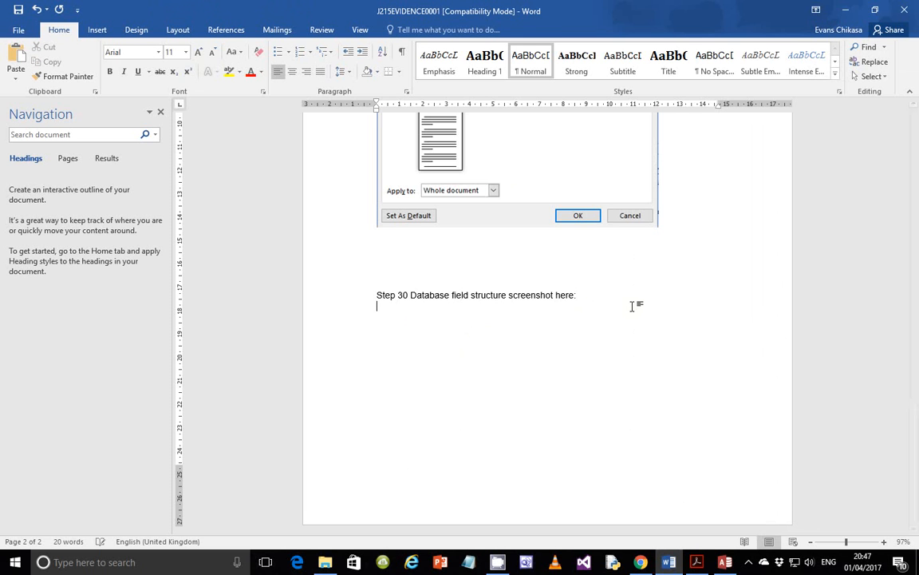
left_click(99, 32)
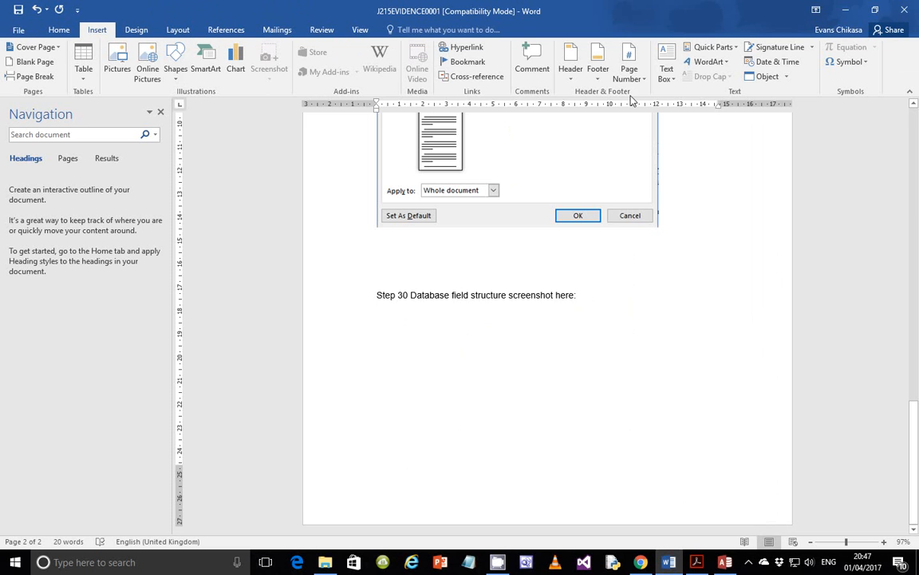
left_click(713, 47)
left_click(711, 94)
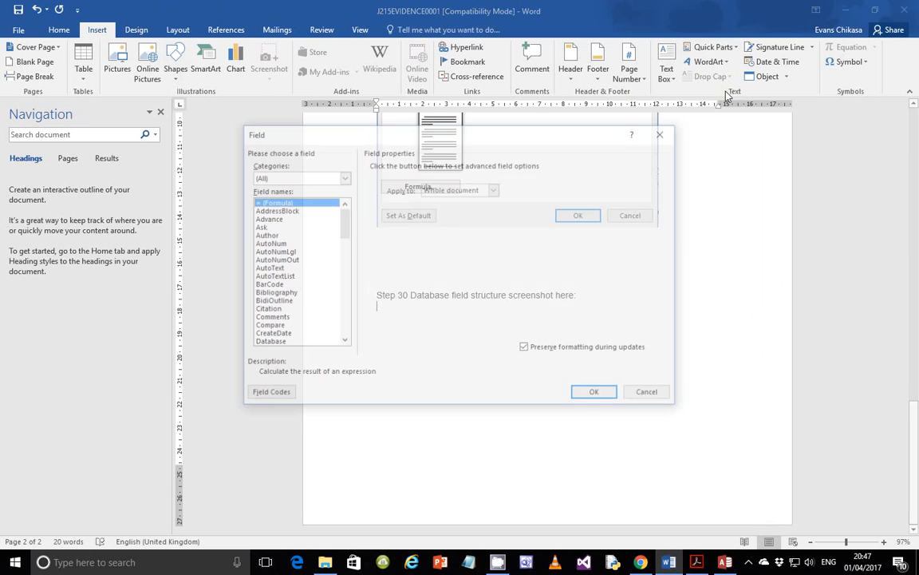
left_click(267, 343)
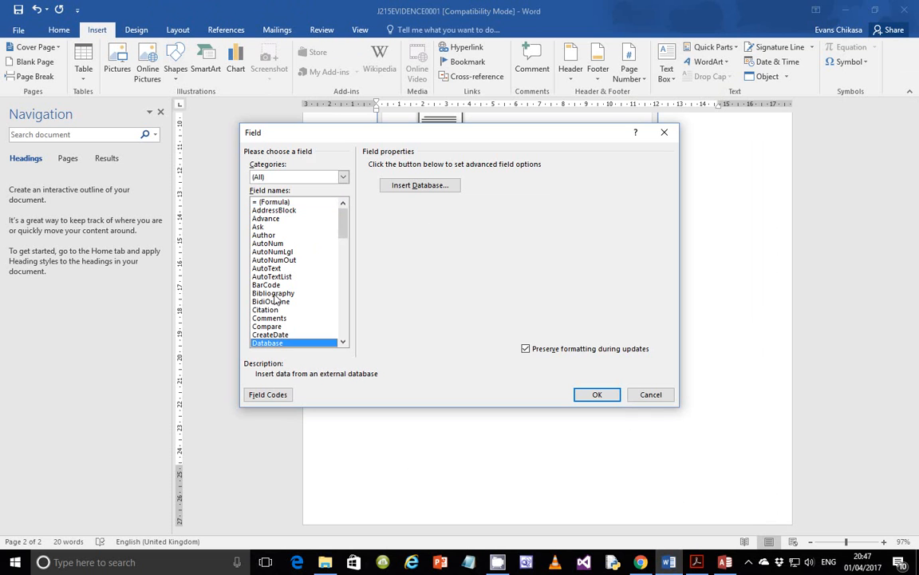
scroll(281, 331, "down", 2)
left_click(263, 301)
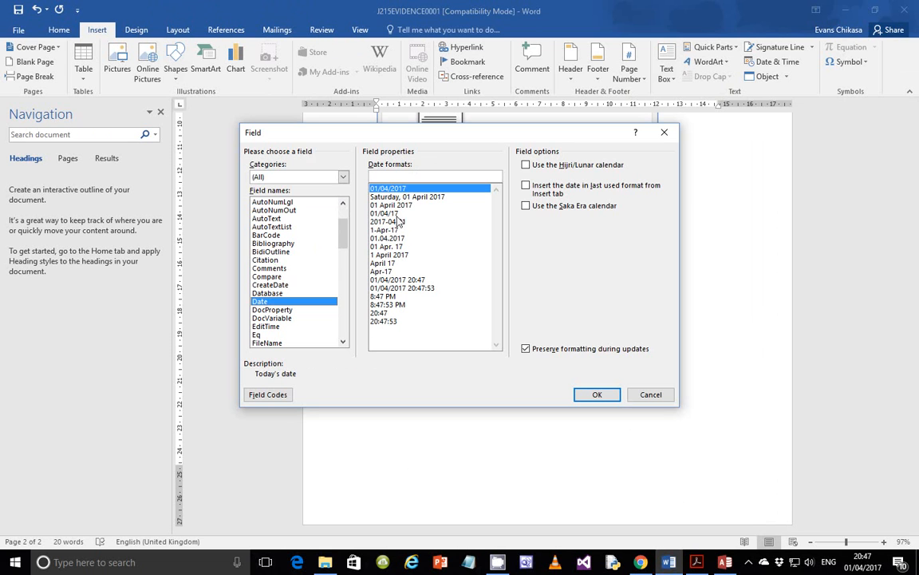
left_click(398, 197)
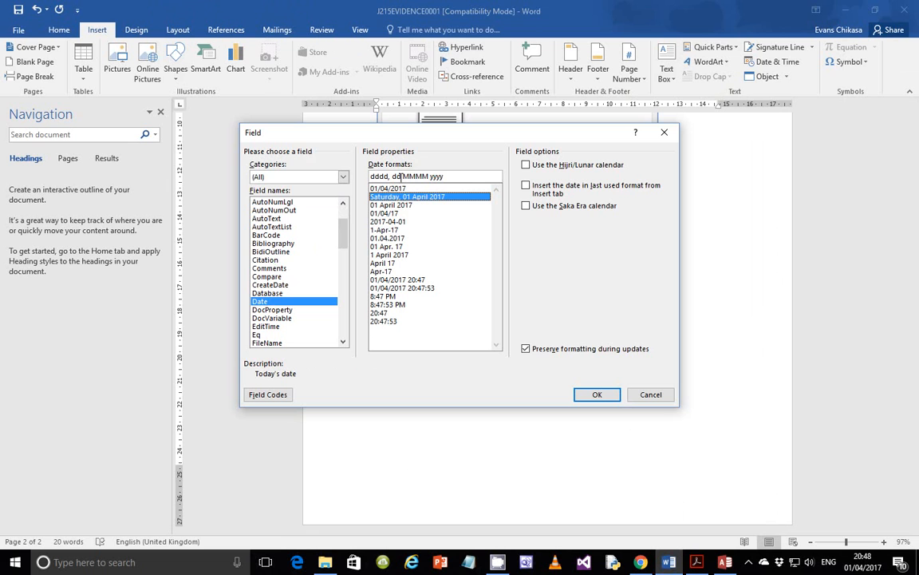
left_click(391, 205)
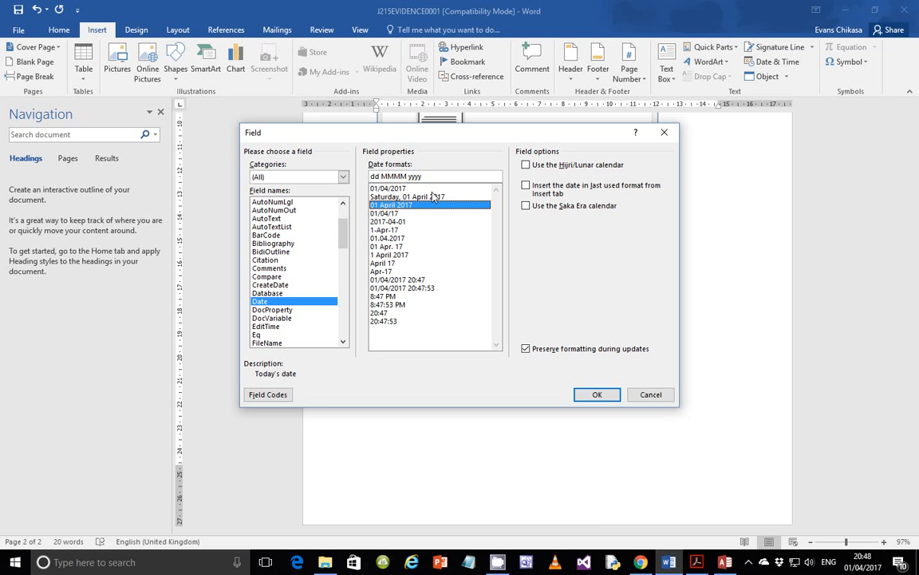
left_click(390, 214)
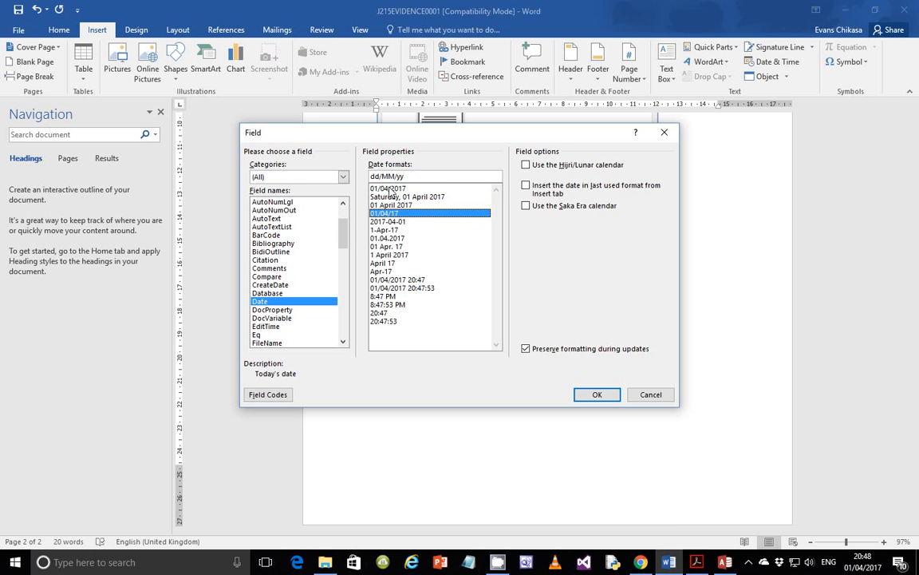
left_click(389, 223)
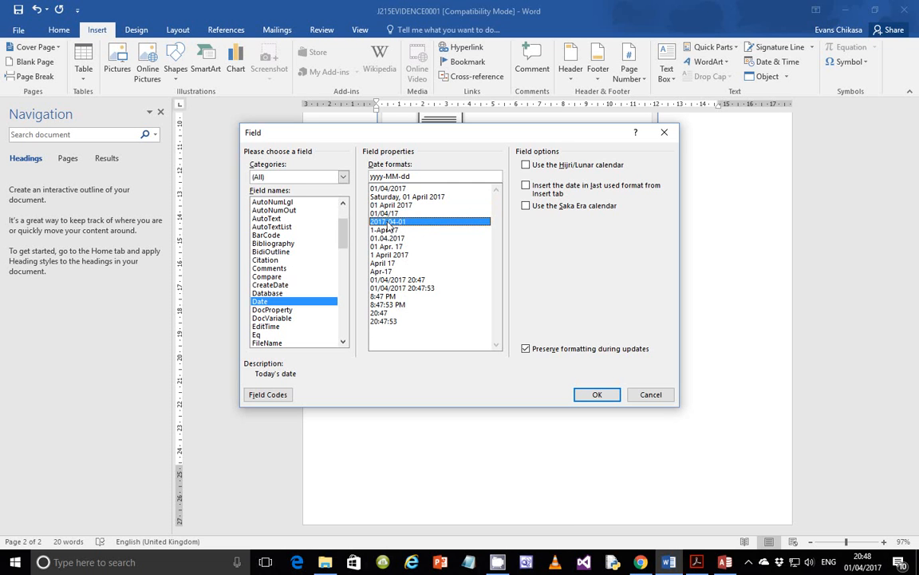
left_click(386, 230)
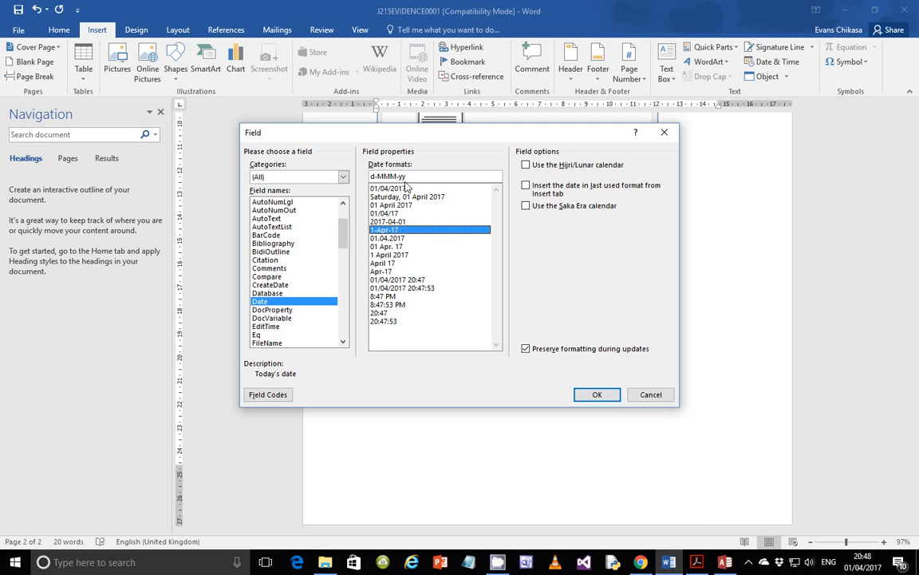
left_click(391, 247)
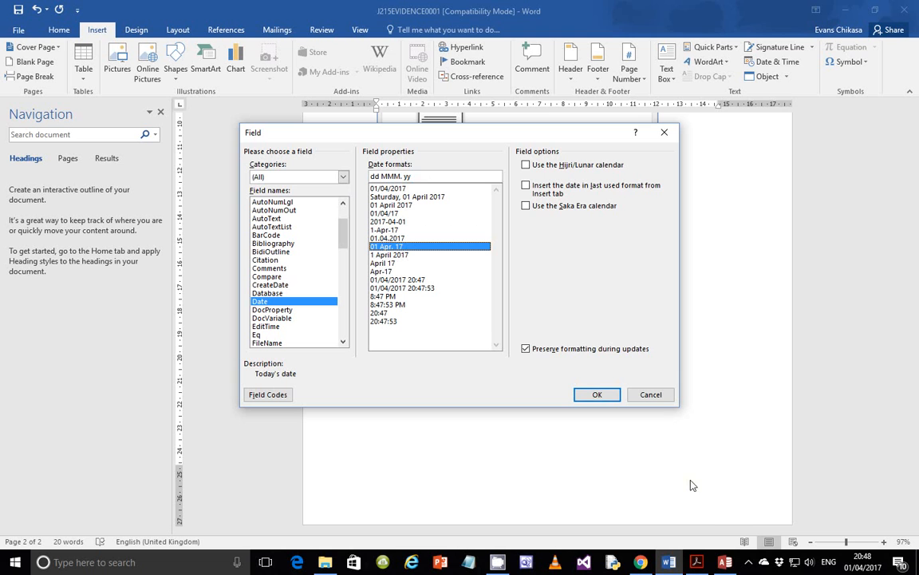
left_click(656, 399)
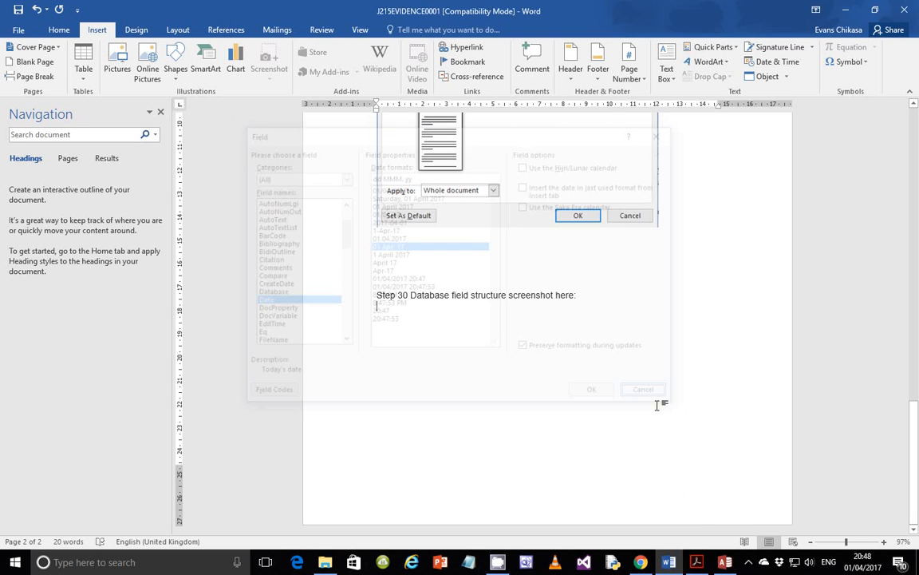
- Open J215VENUES in Design View and give Date_Opened the Medium Date format
left_click(725, 563)
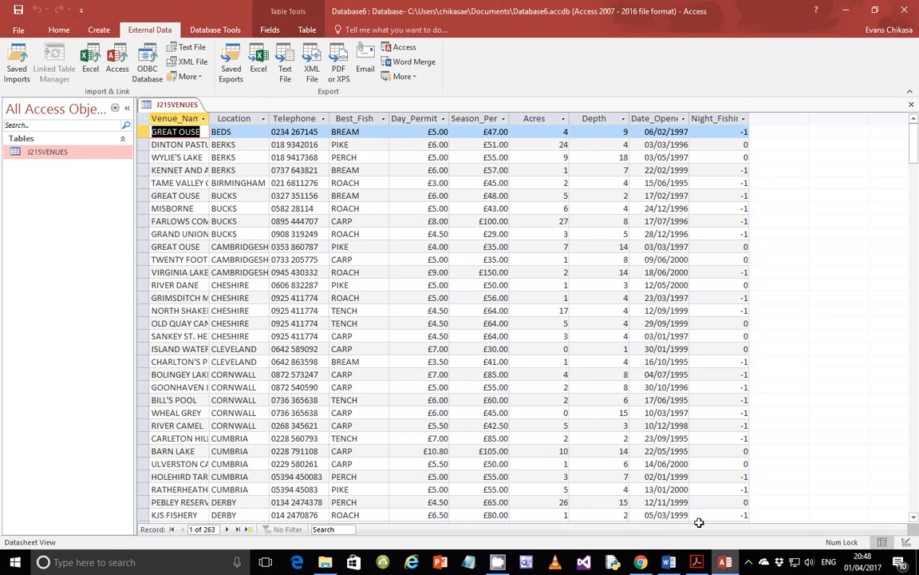
right_click(49, 152)
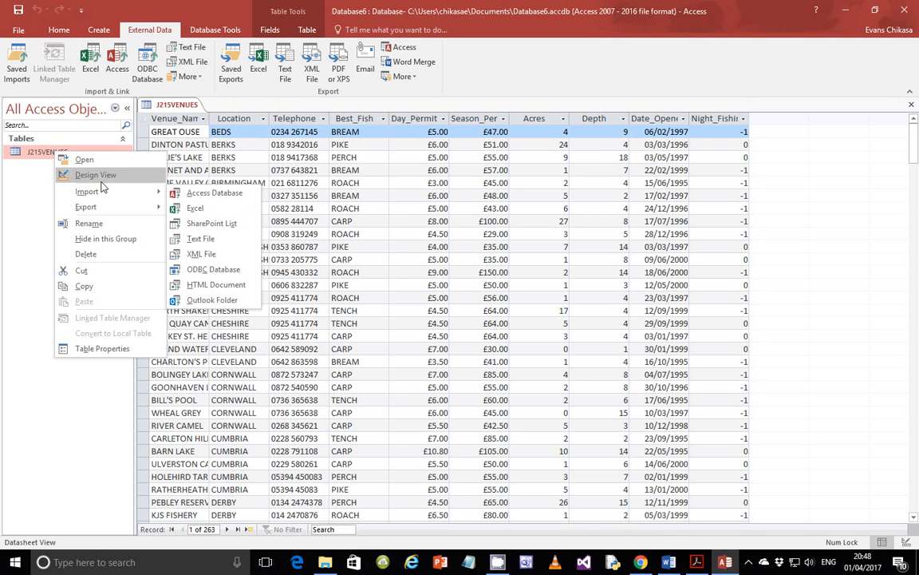
left_click(97, 175)
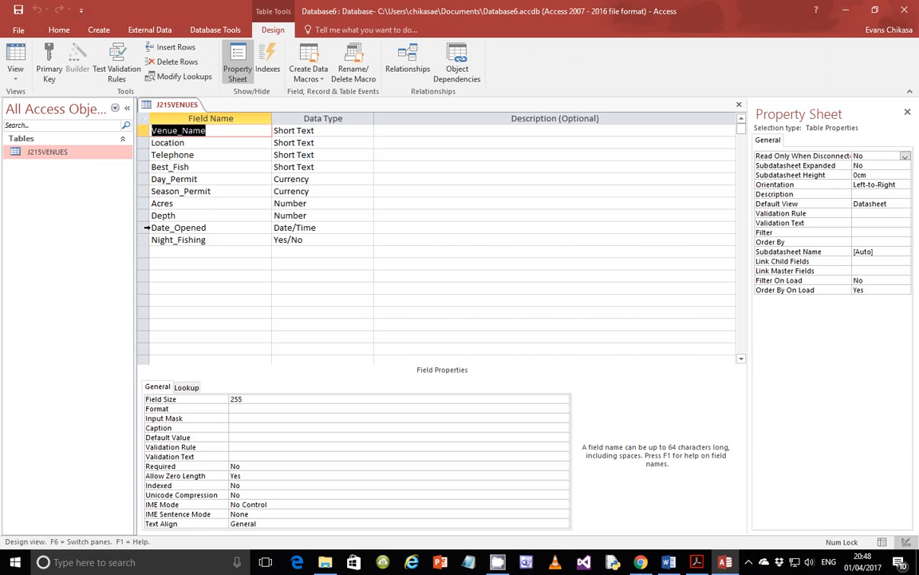
left_click(139, 230)
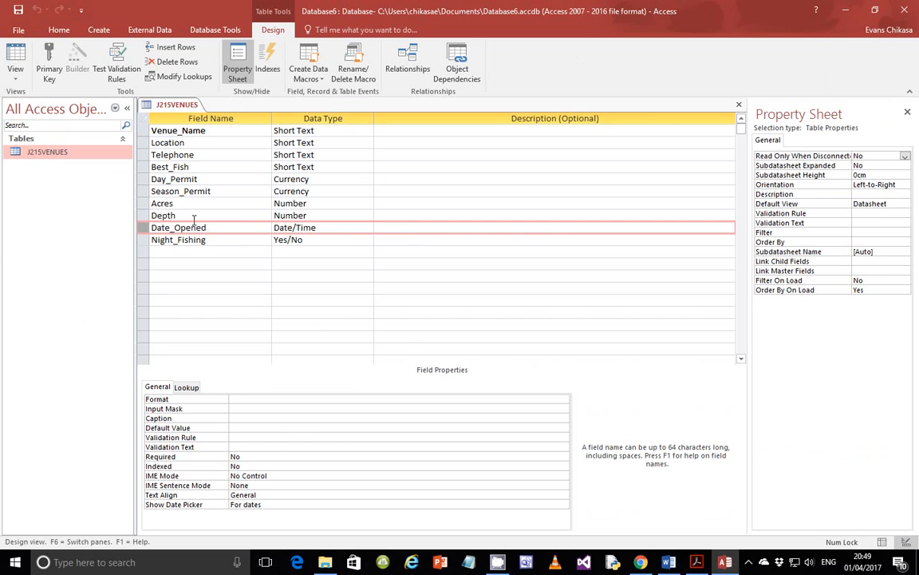
left_click(525, 399)
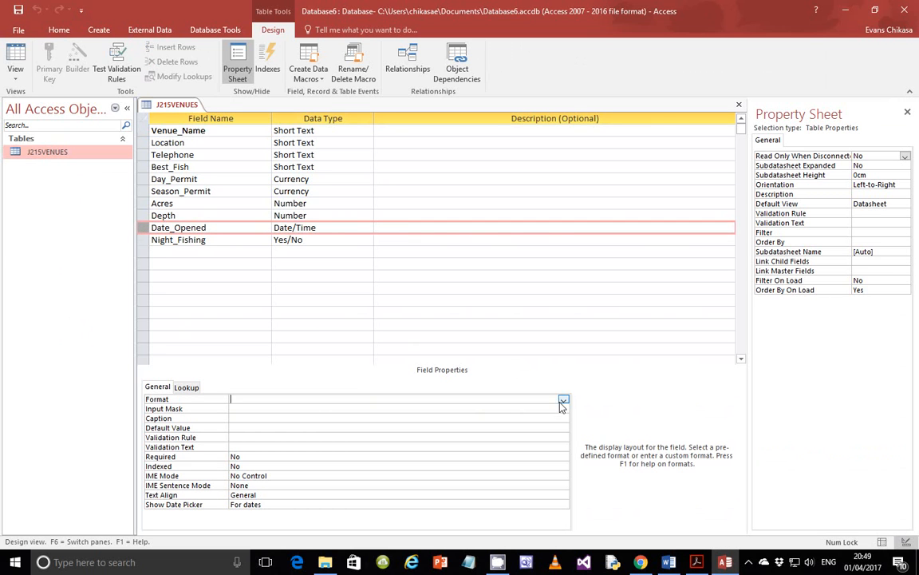
left_click(563, 401)
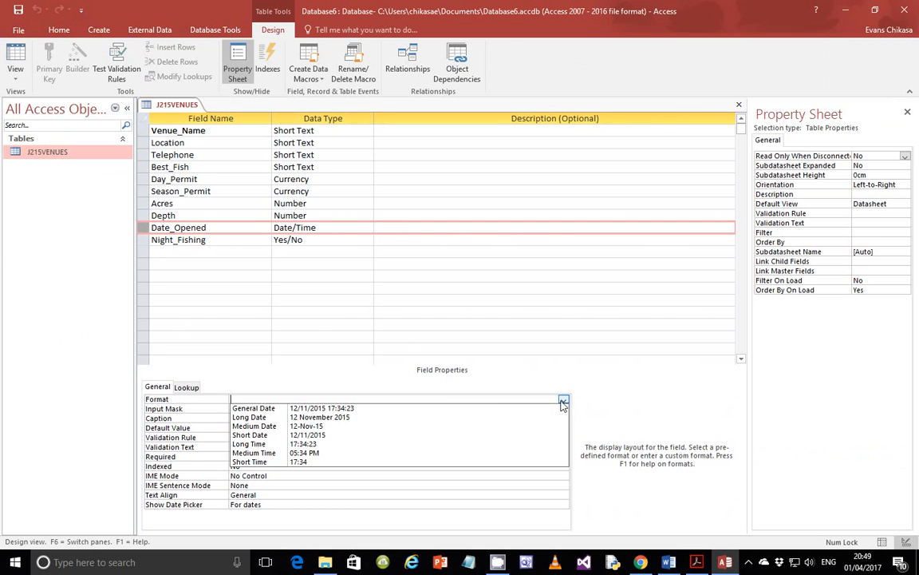
left_click(306, 427)
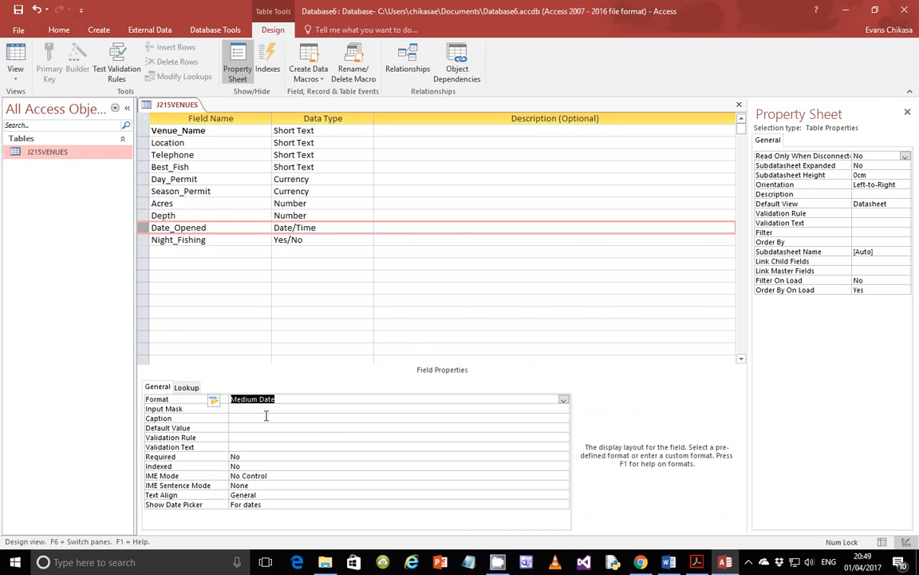
- Give the Night_Fishing field the Yes/No format
left_click(140, 239)
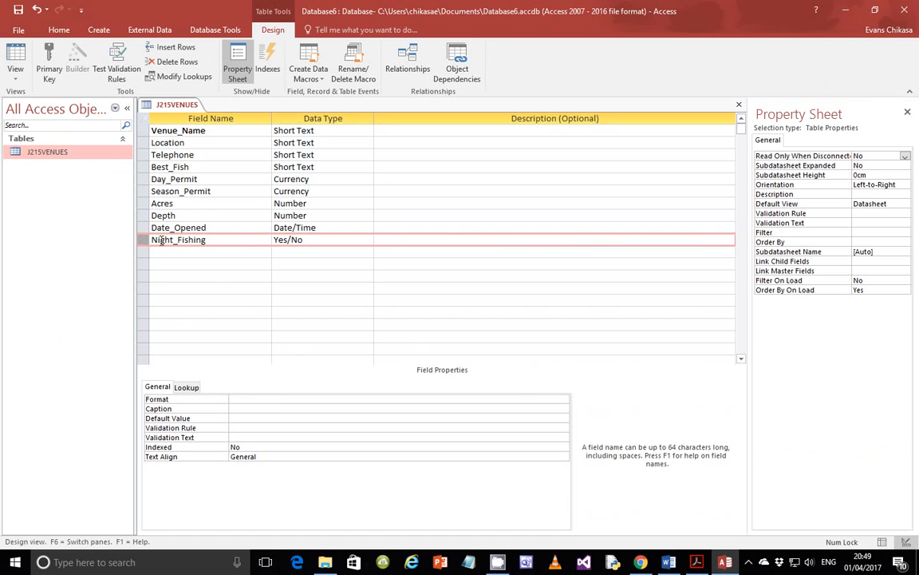
left_click(548, 399)
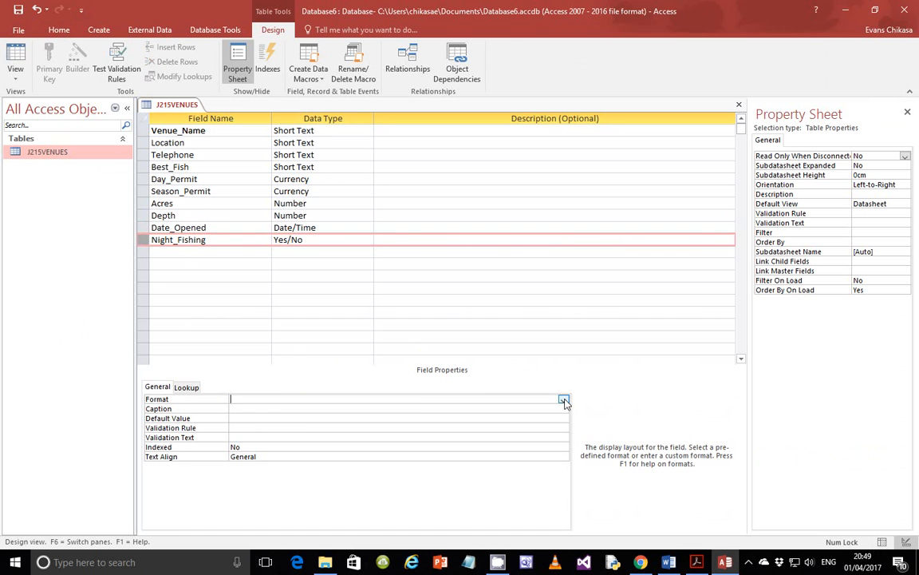
left_click(563, 399)
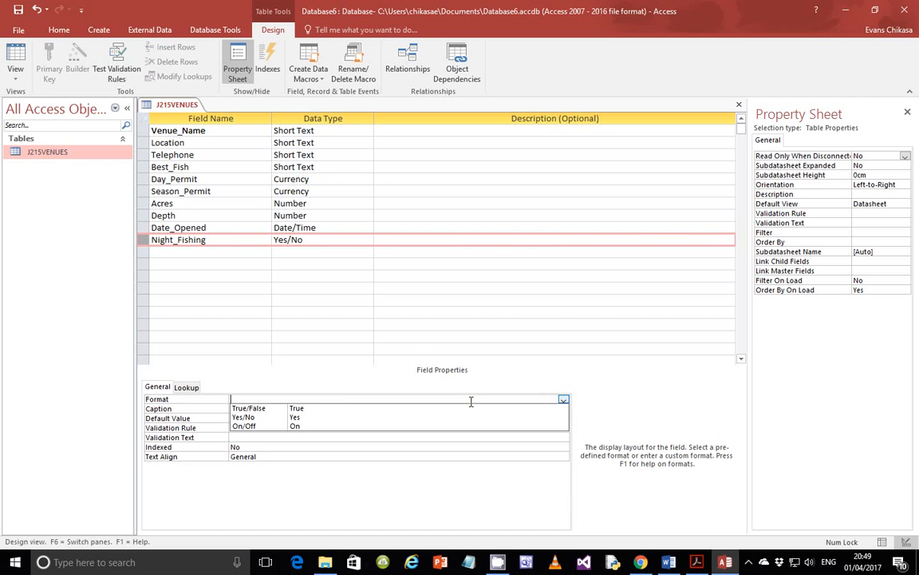
left_click(294, 418)
left_click(15, 70)
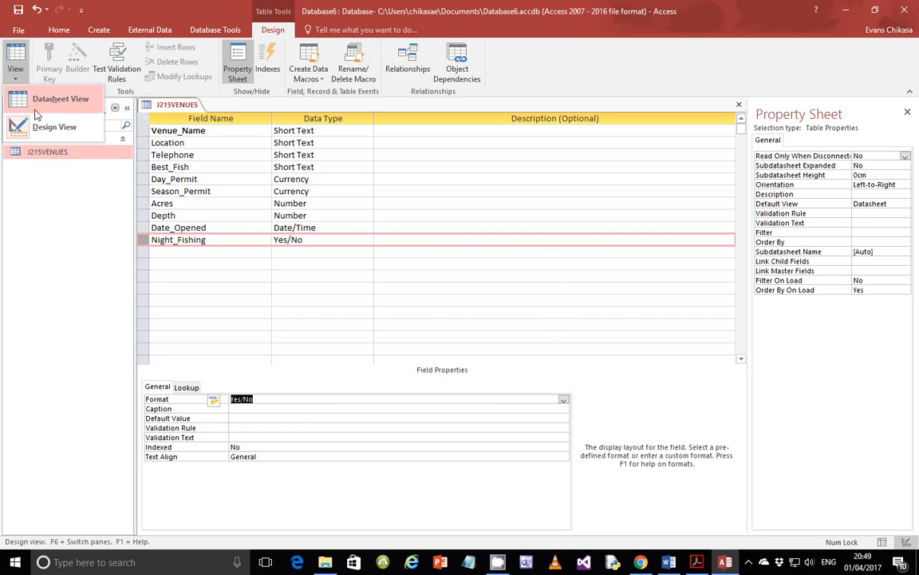
- Save the design and view the records, comparing dates like 06-Feb-97 with the exam paper
left_click(48, 99)
left_click(437, 376)
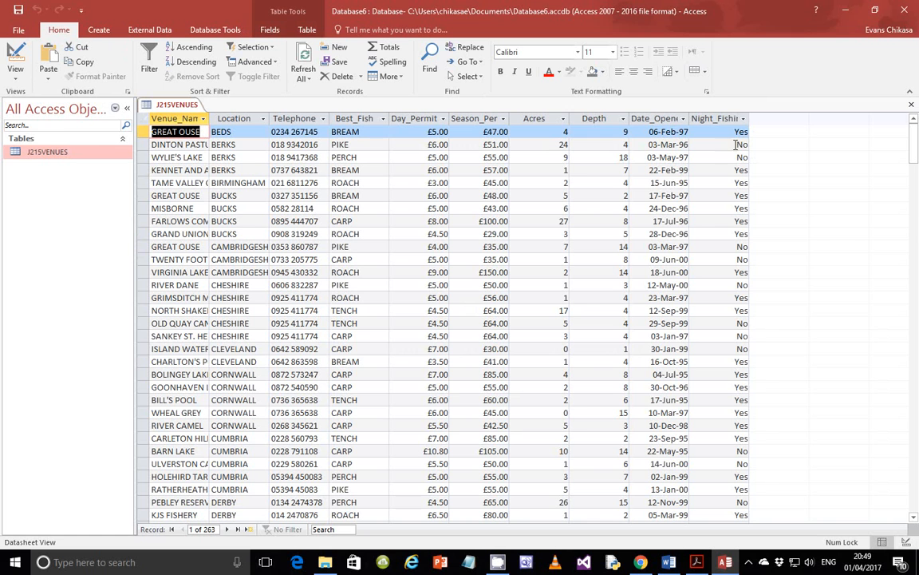
left_click(698, 562)
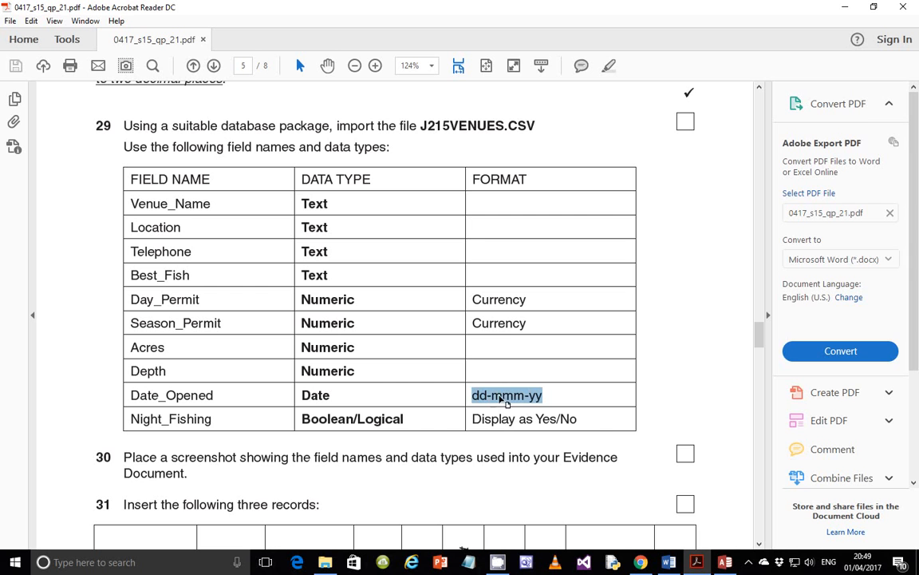
left_click(697, 562)
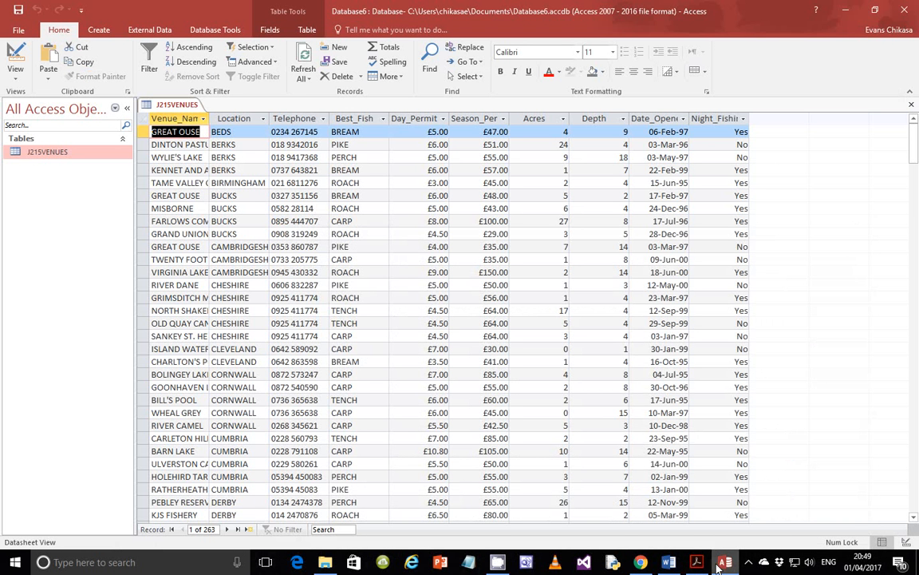
left_click(721, 563)
scroll(399, 364, "down", 3)
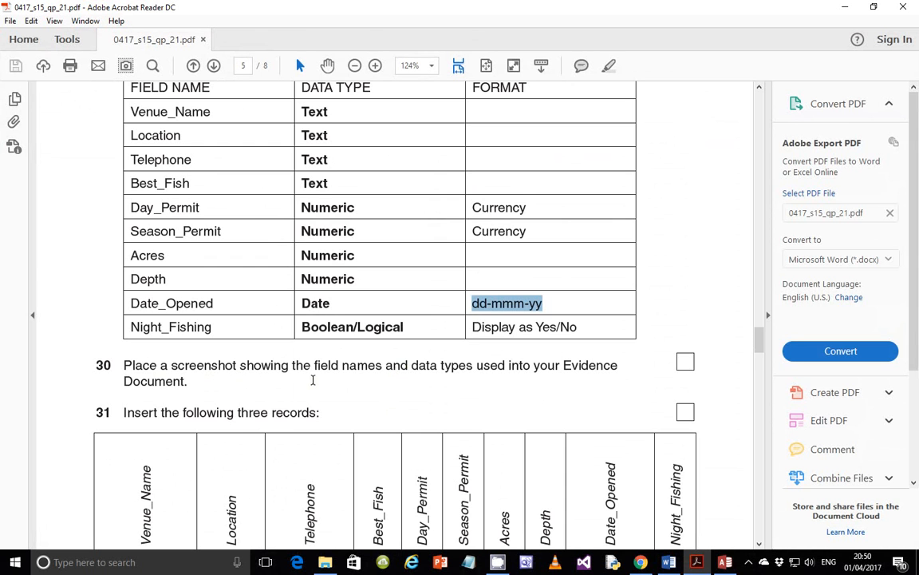
scroll(313, 381, "up", 4)
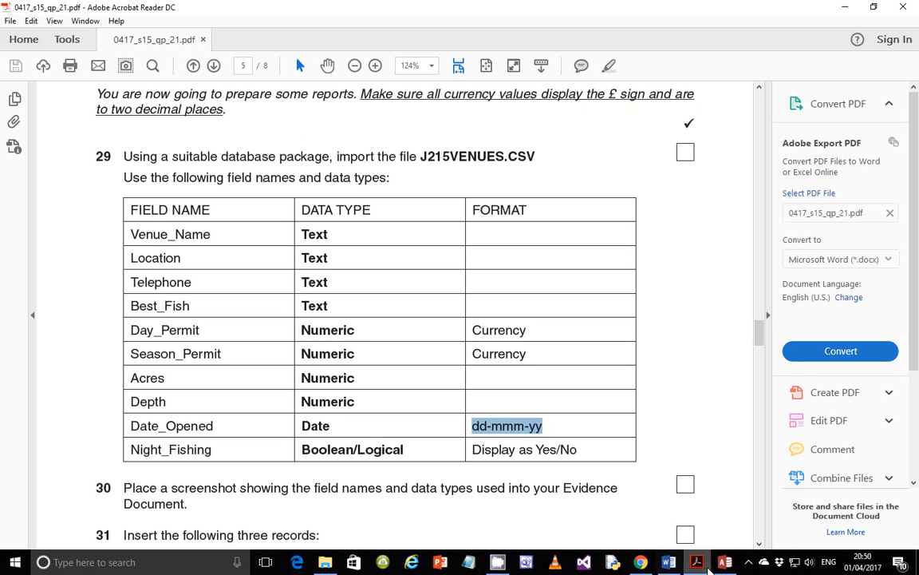
left_click(695, 560)
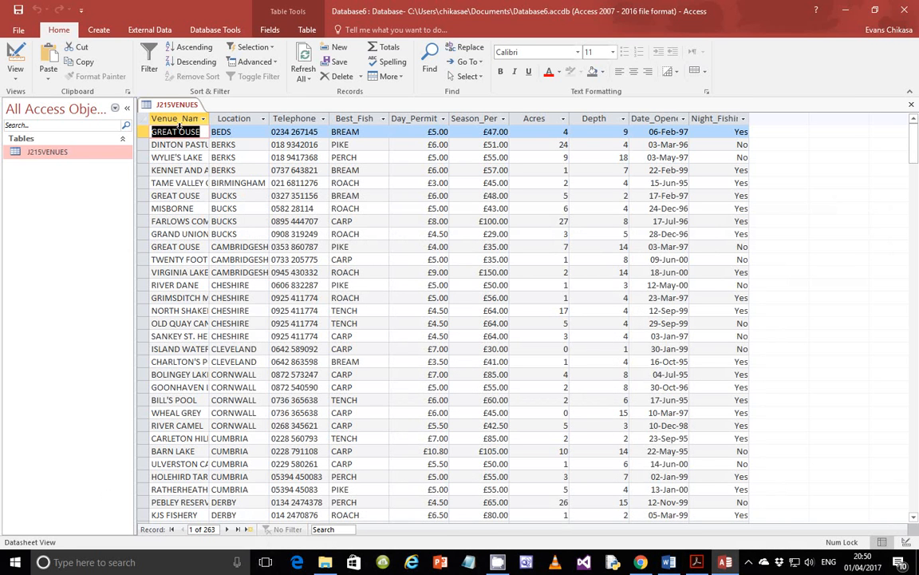
right_click(90, 155)
- Set the Day_Permit field's format to Currency with 2 decimal places
left_click(126, 179)
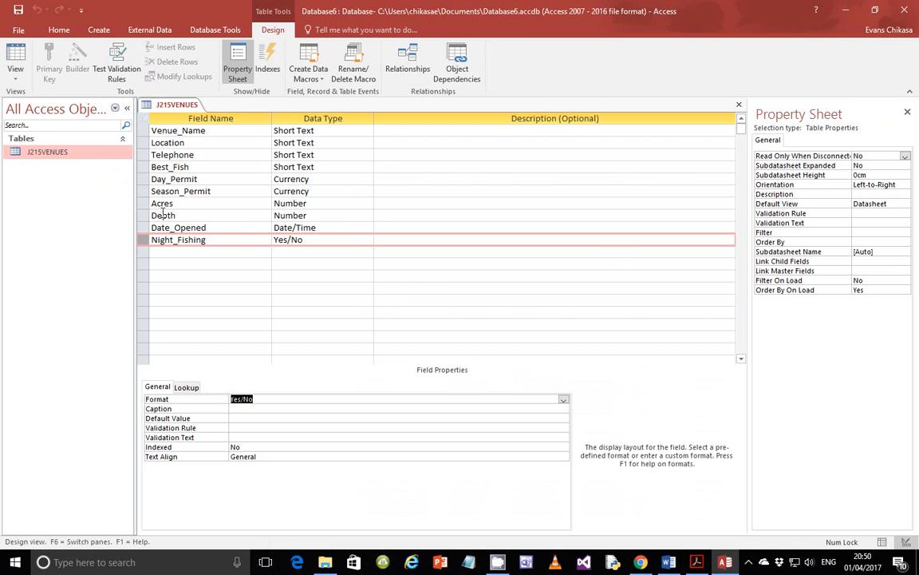
left_click(135, 179)
left_click(152, 181)
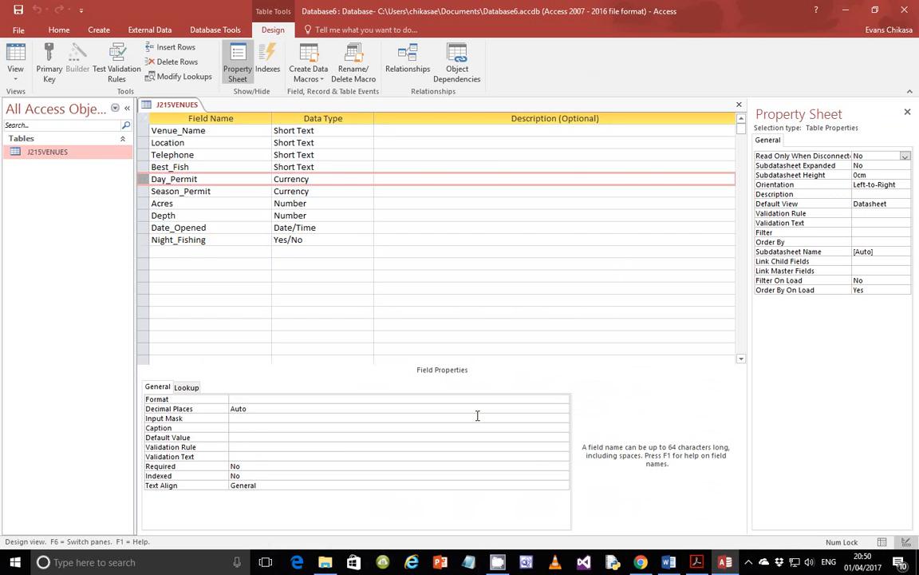
left_click(559, 399)
left_click(562, 399)
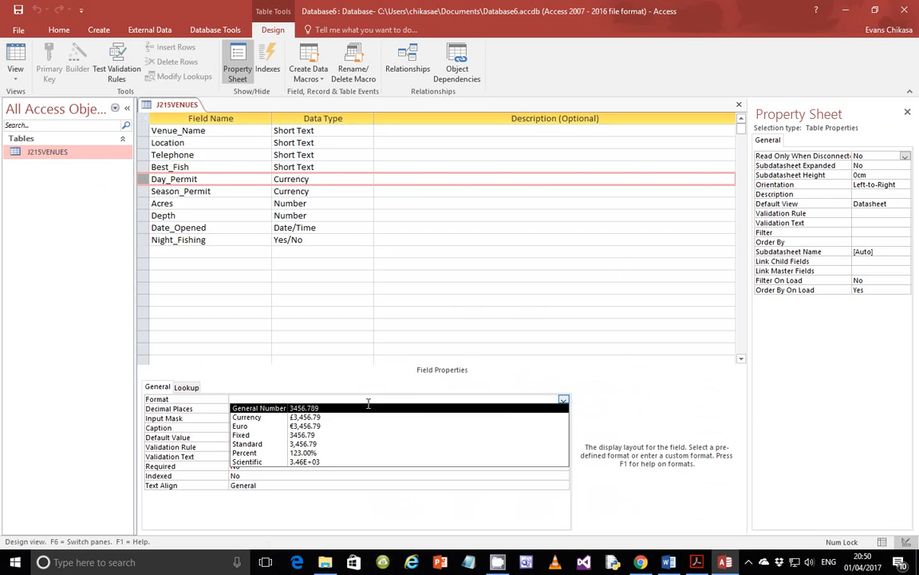
left_click(309, 418)
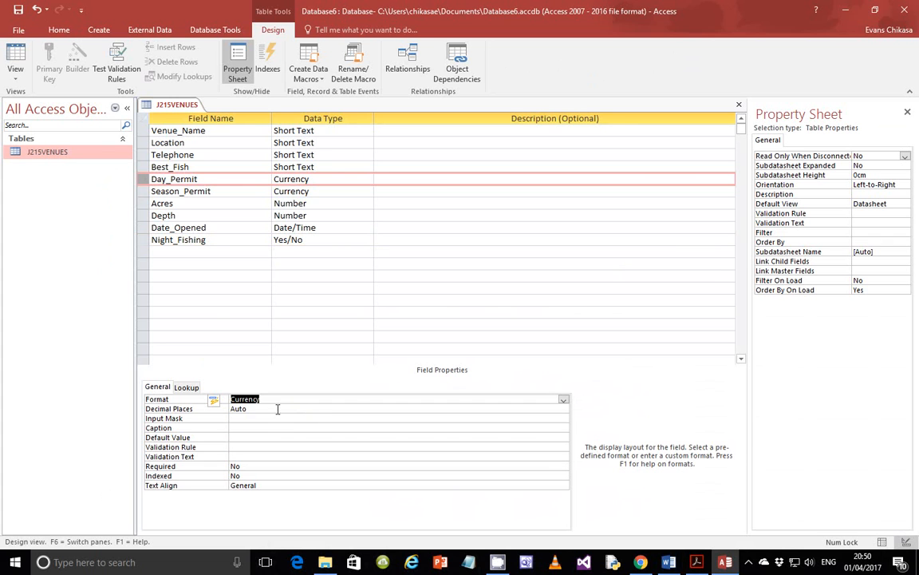
left_click(269, 415)
left_click(563, 409)
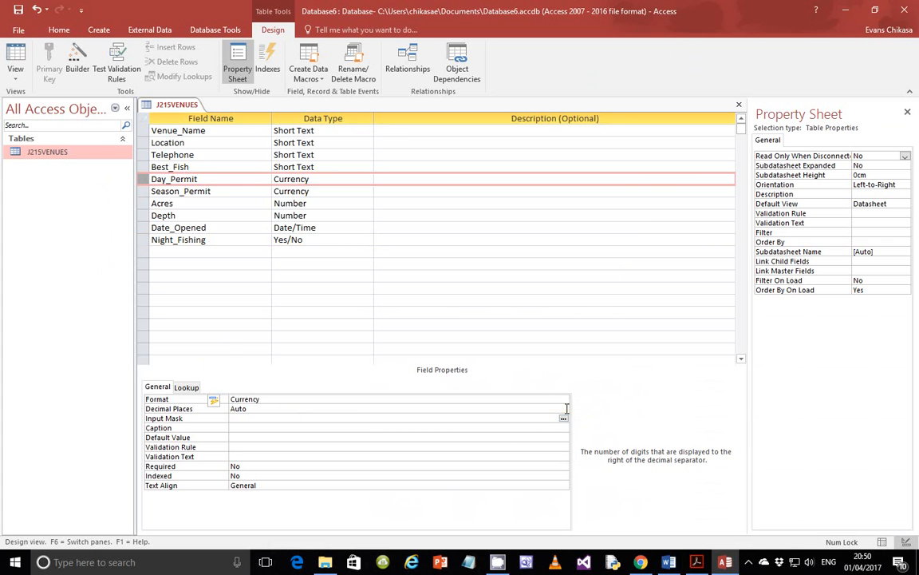
left_click(564, 410)
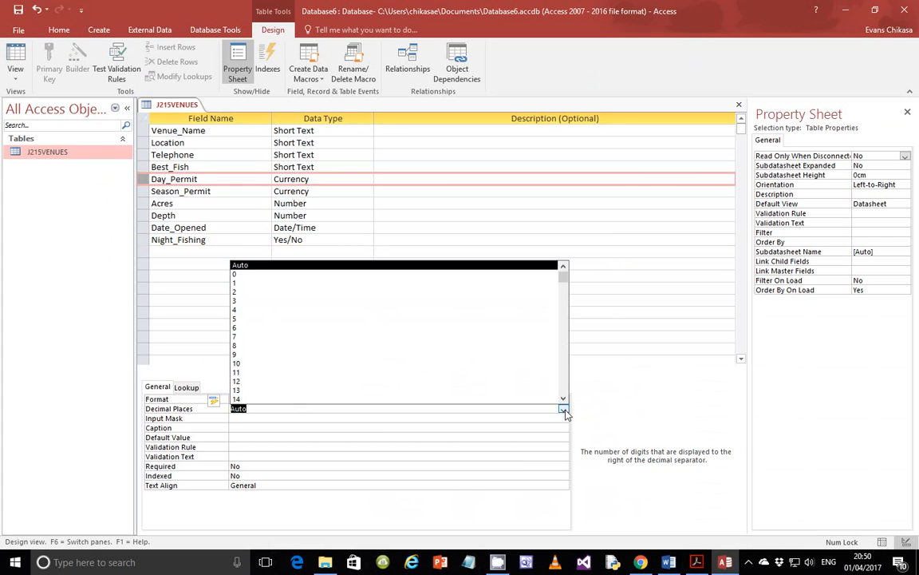
left_click(247, 293)
- Give the Season_Permit field Currency format with 2 decimal places too
left_click(201, 191)
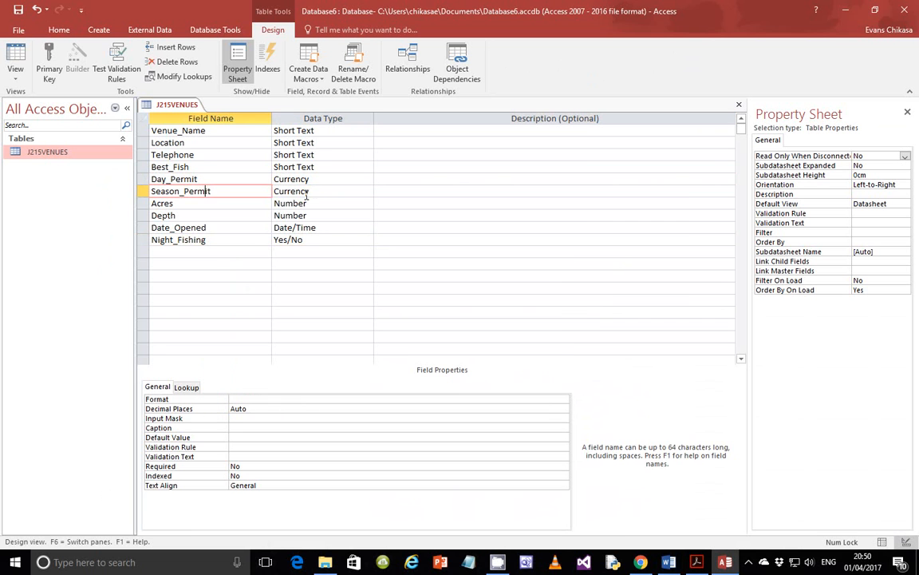
key("Tab")
left_click(189, 189)
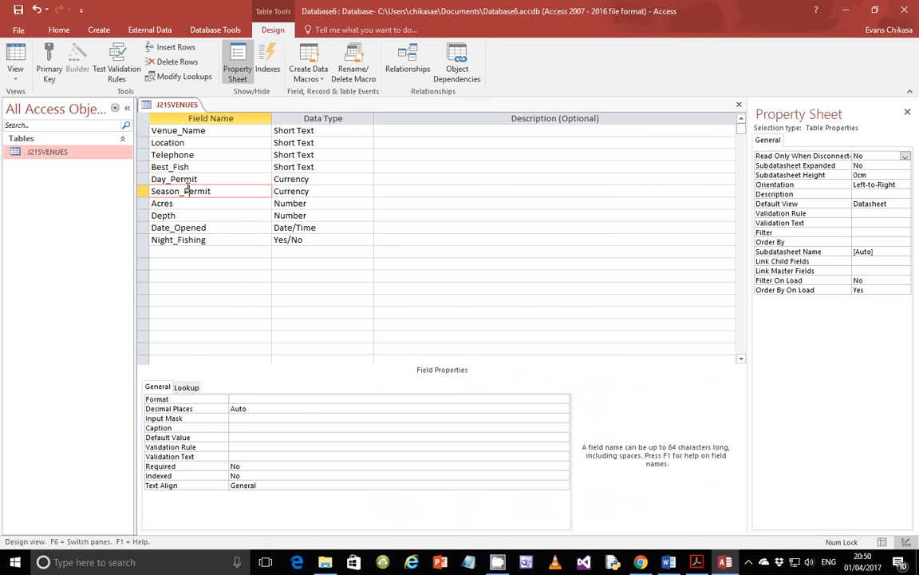
left_click(136, 189)
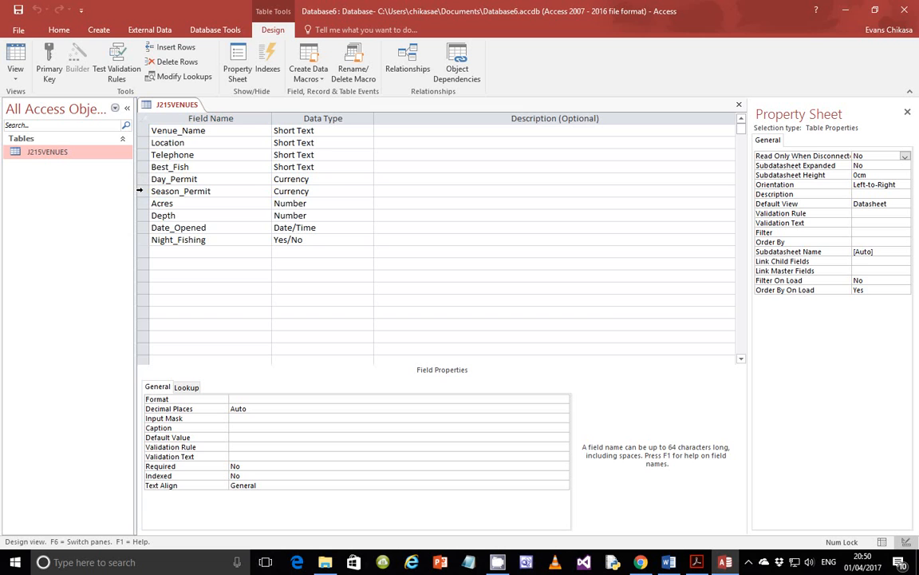
left_click(139, 190)
left_click(512, 399)
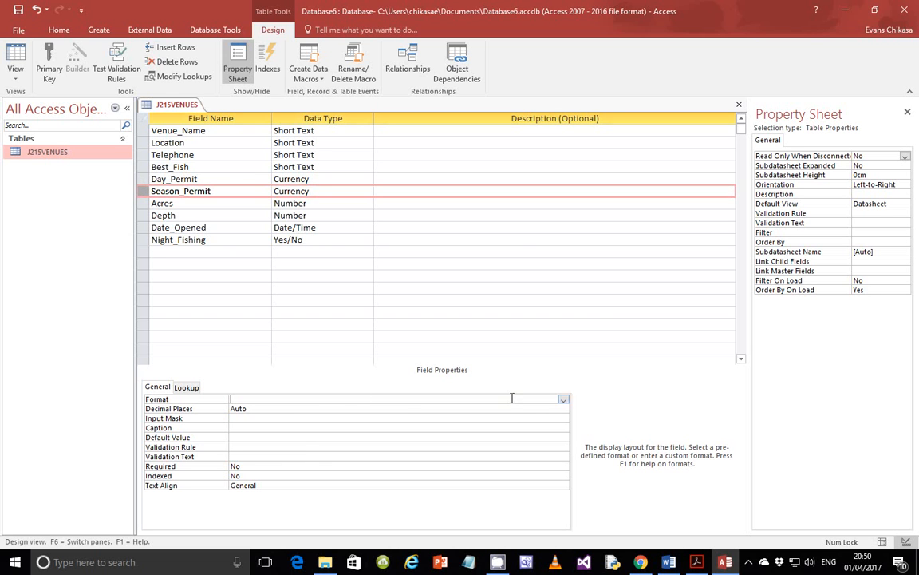
left_click(564, 399)
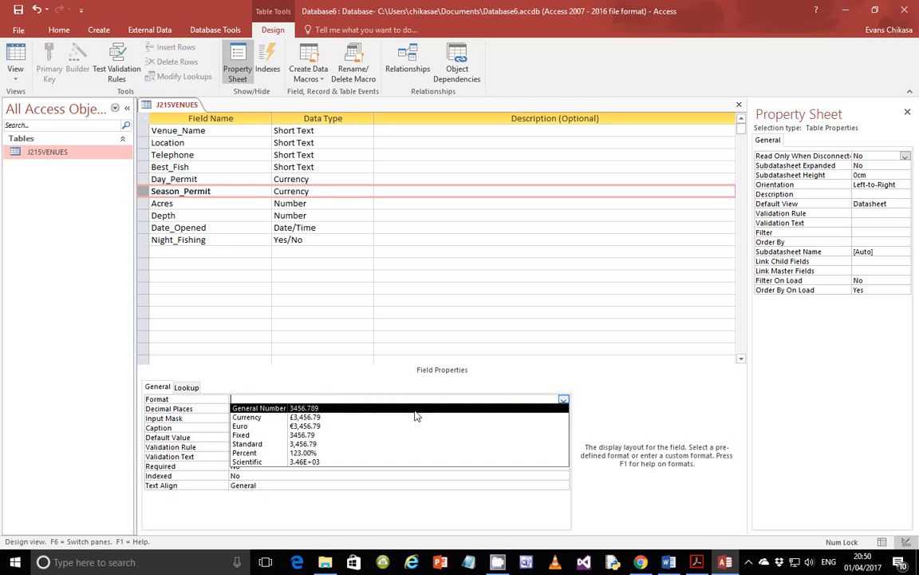
left_click(311, 417)
left_click(333, 409)
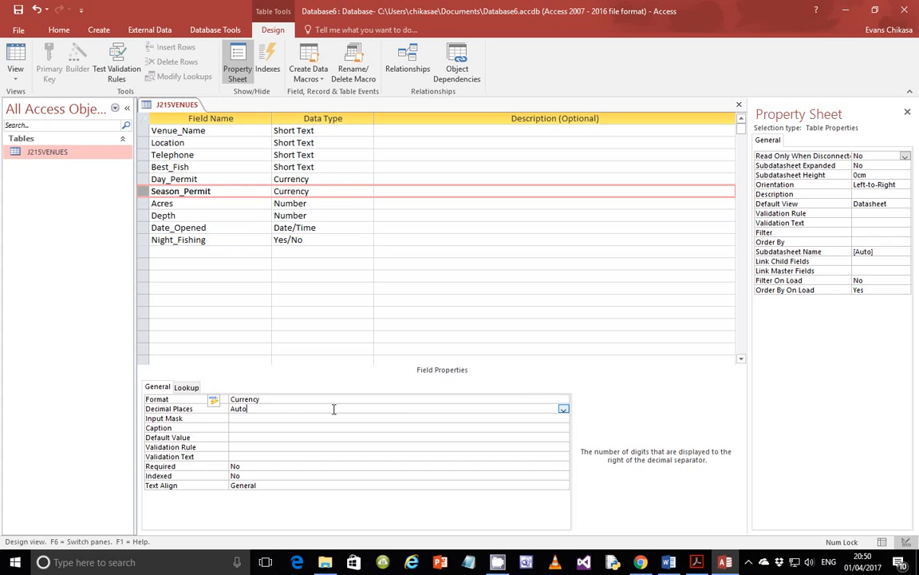
left_click(563, 408)
left_click(238, 292)
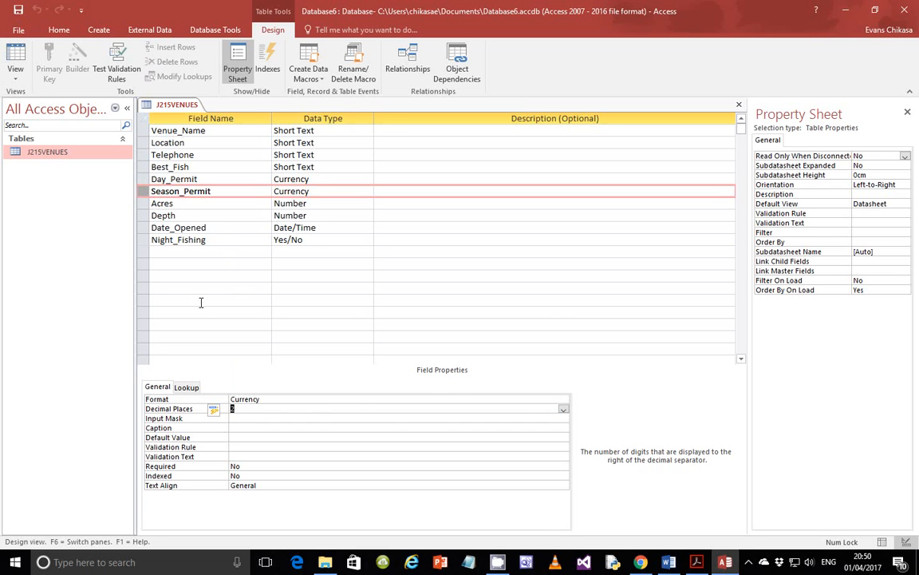
left_click(138, 238)
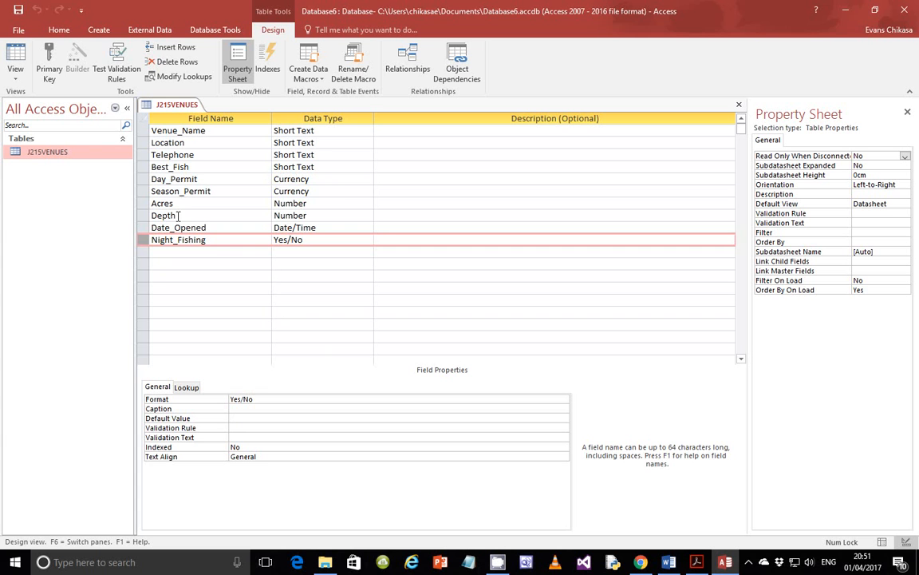
- Capture the J215VENUES field design grid with Lightshot and copy the image
key("Print")
left_click_drag(136, 97, 352, 479)
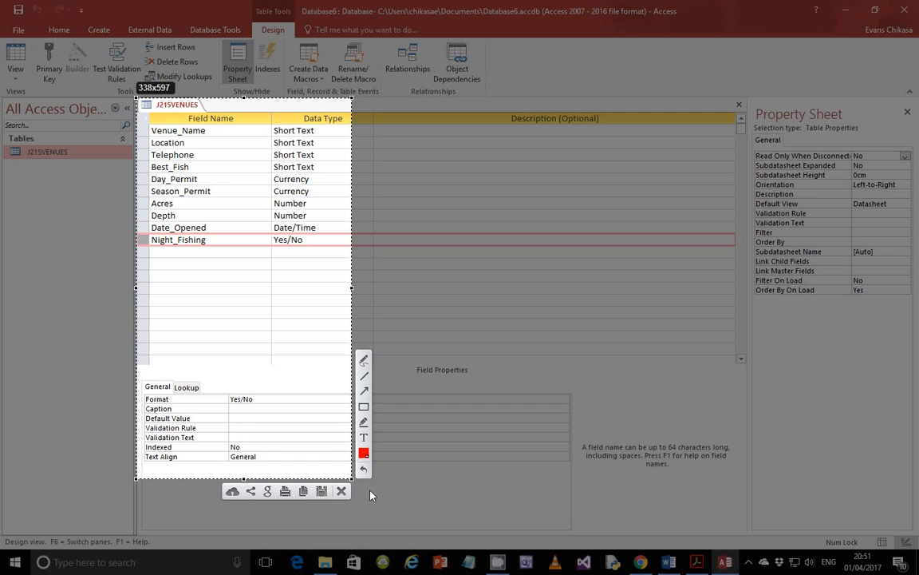
left_click(303, 491)
- Paste the field-structure screenshot into the Word evidence document below Step 30
key("alt+Tab")
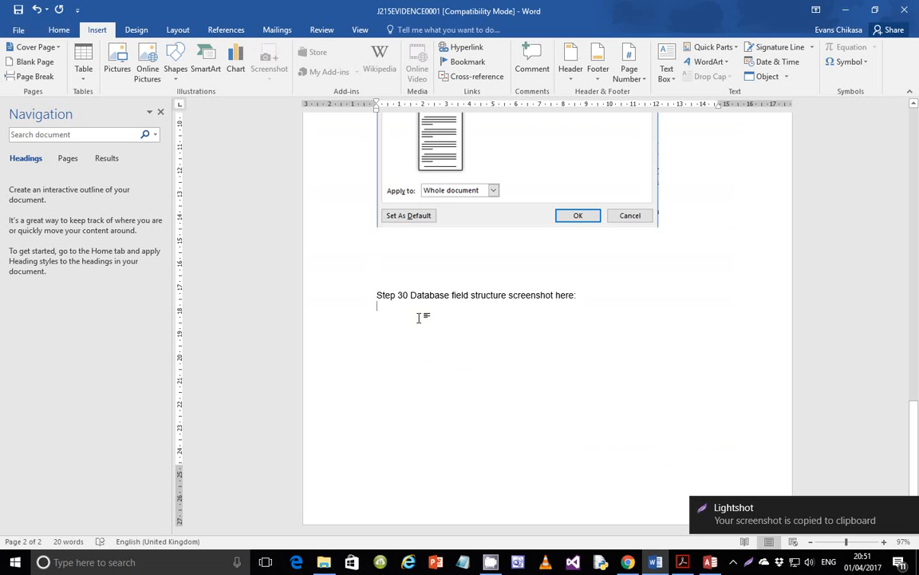
left_click(683, 562)
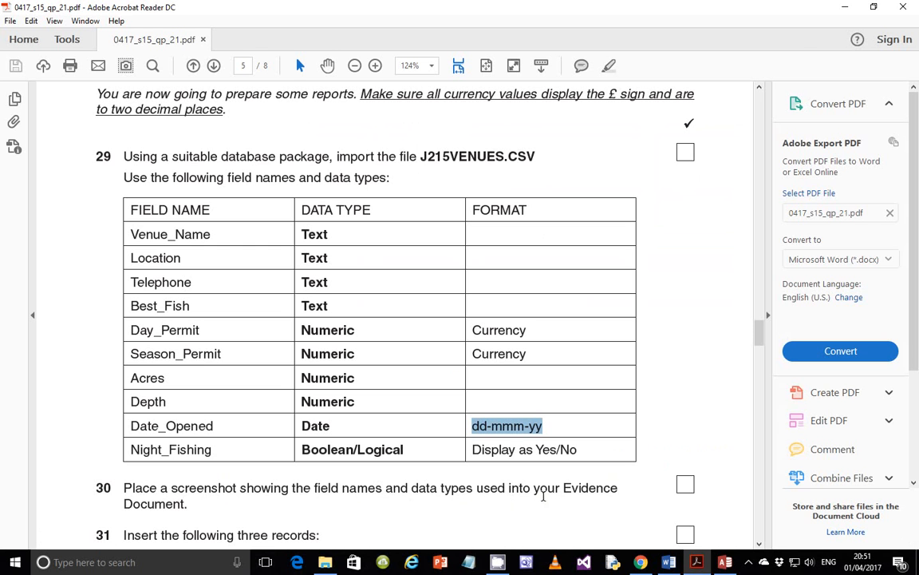
left_click(699, 565)
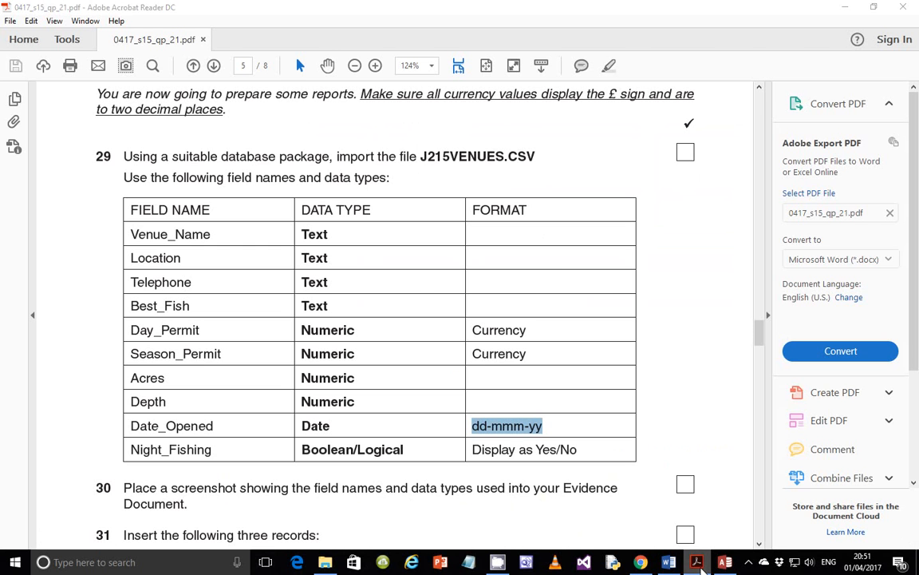
key("ctrl+v")
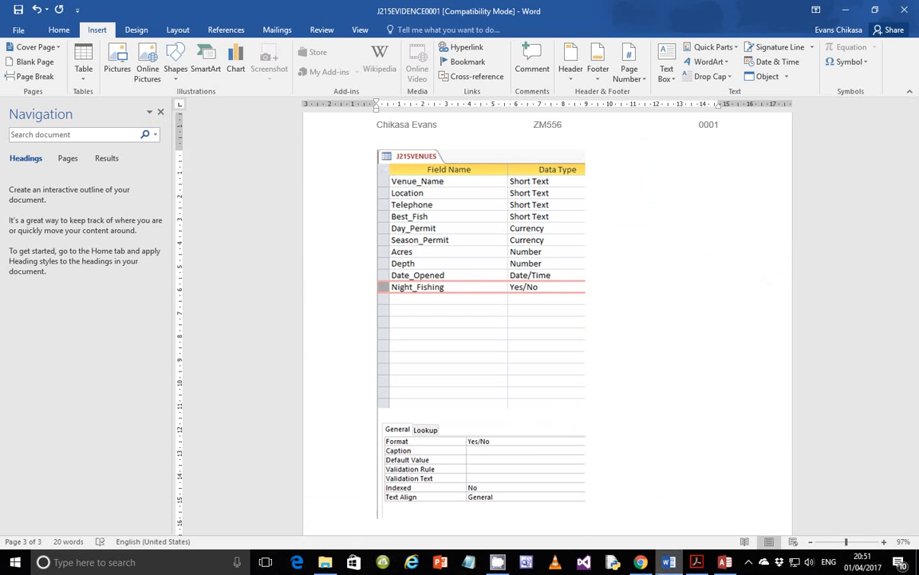
left_click(696, 563)
left_click(698, 562)
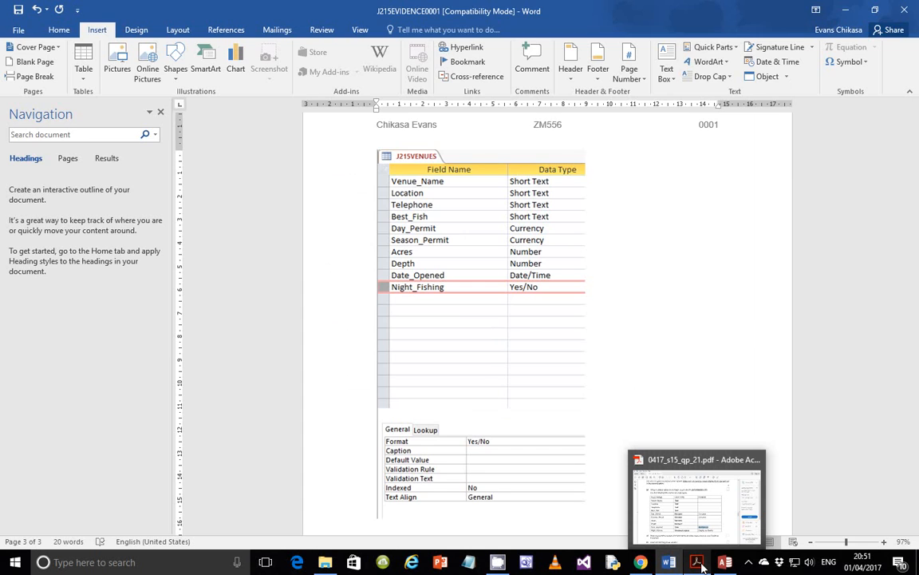
left_click(697, 564)
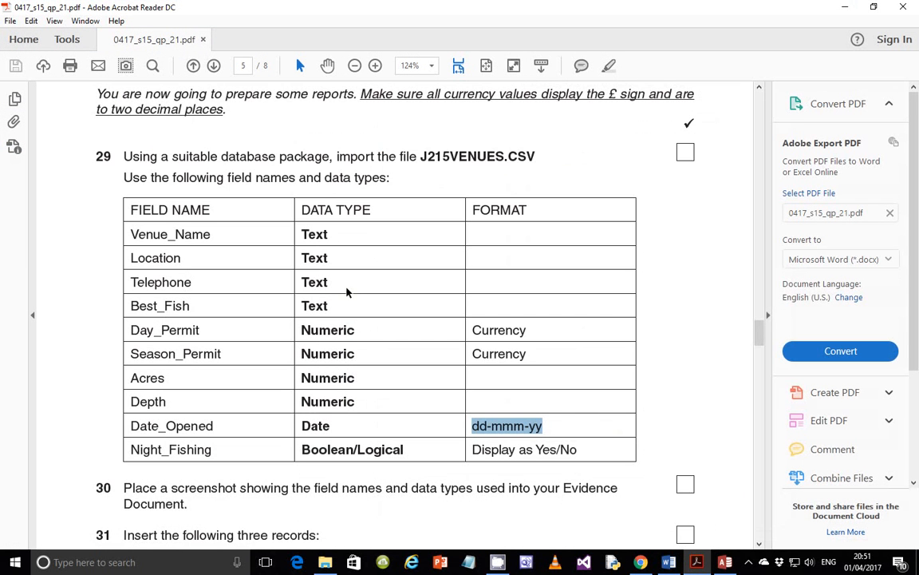
- Capture question 31's table of three new venue records and print it
scroll(346, 290, "down", 3)
scroll(345, 290, "down", 3)
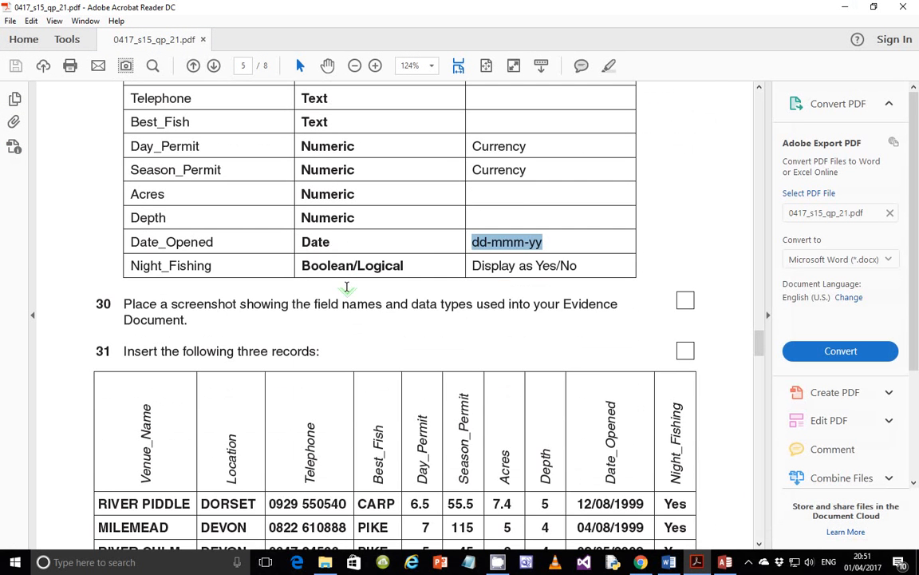
scroll(347, 290, "down", 4)
scroll(348, 291, "down", 1)
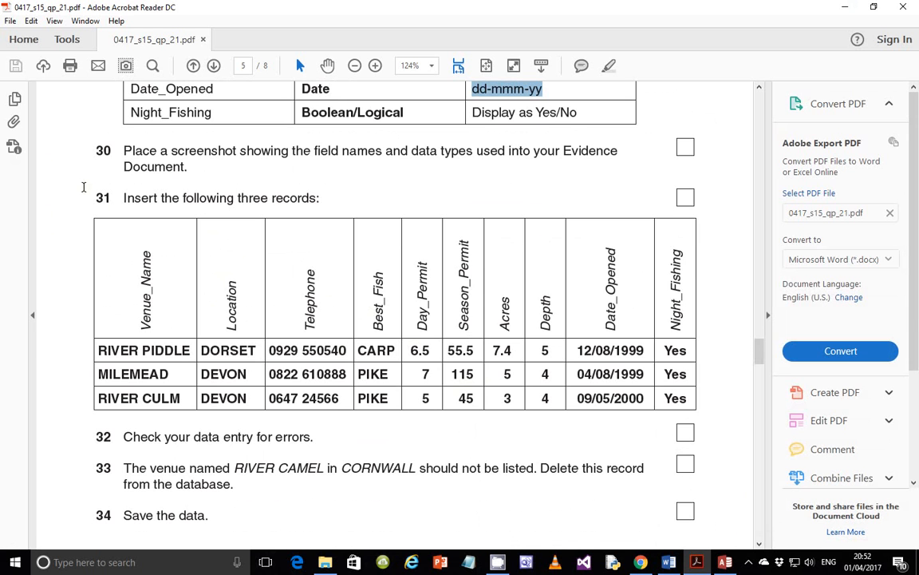
key("Print")
left_click_drag(80, 187, 719, 415)
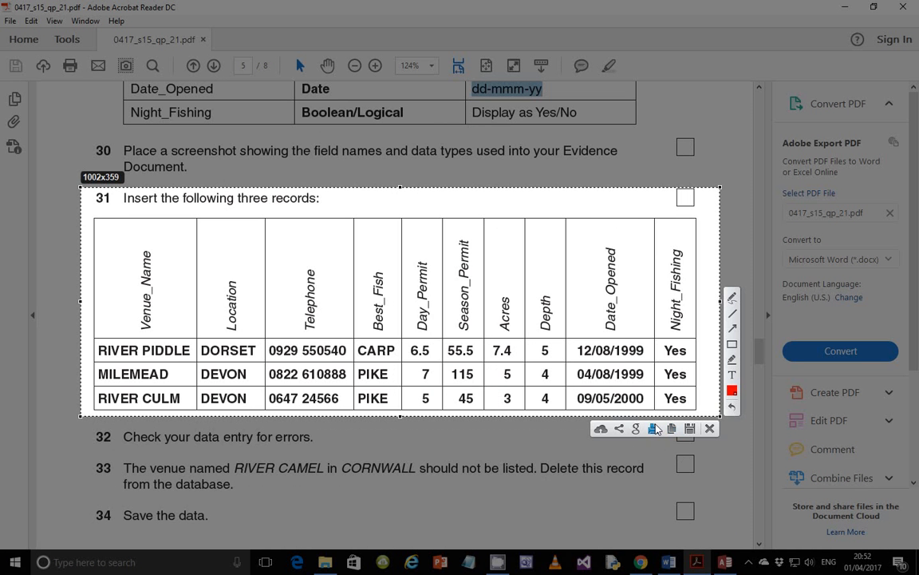
left_click(653, 428)
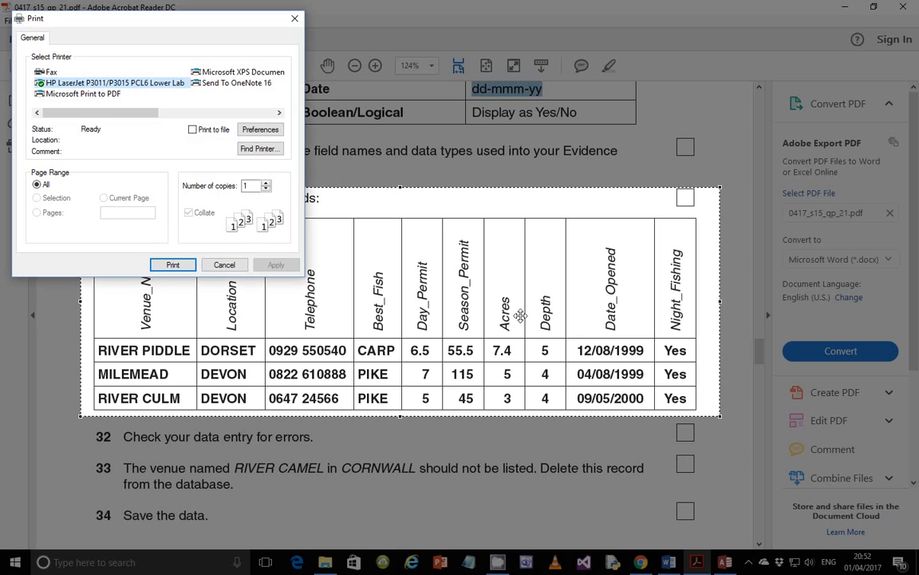
left_click(171, 266)
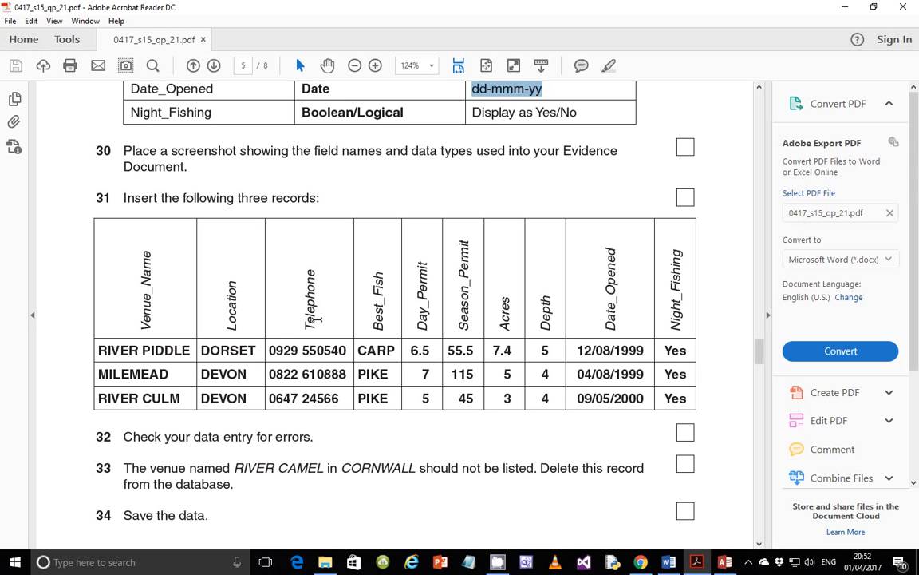
- Return to the J215VENUES table design in Access
left_click(671, 566)
left_click(671, 565)
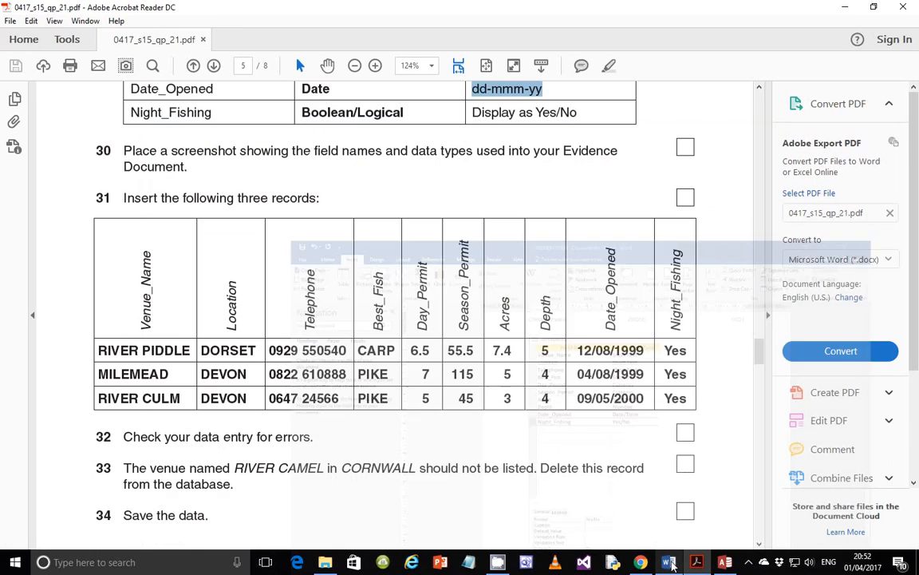
left_click(725, 564)
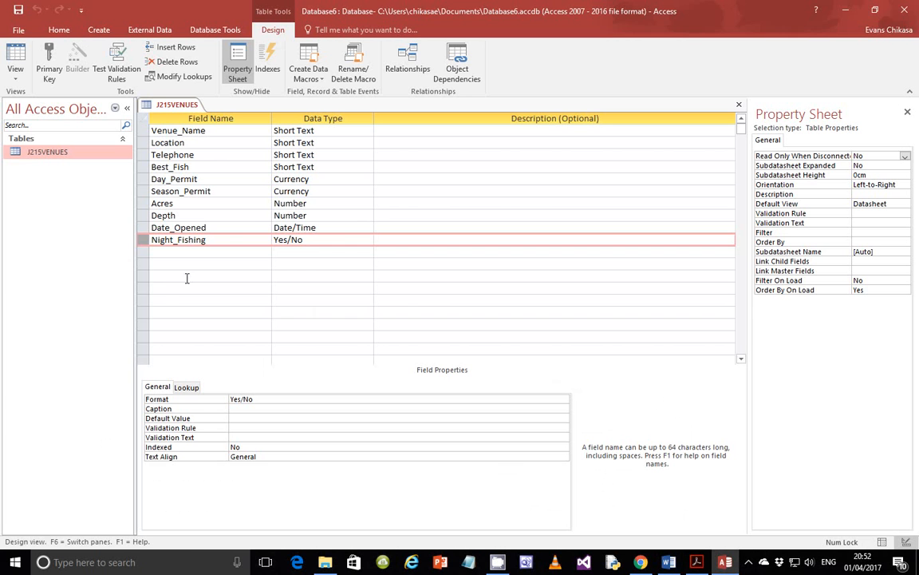
- Switch J215VENUES to Datasheet View and jump to the blank new record
left_click(16, 70)
left_click(49, 99)
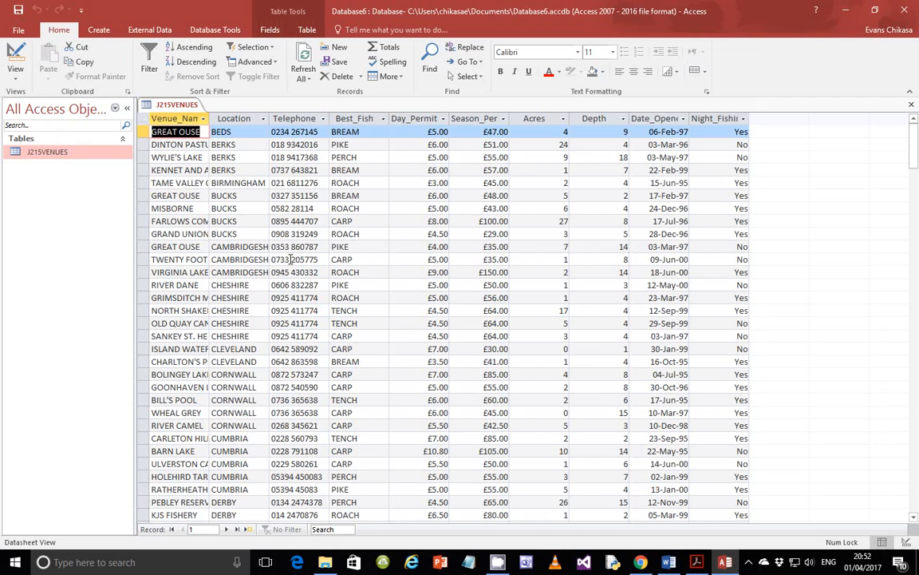
scroll(451, 424, "down", 5)
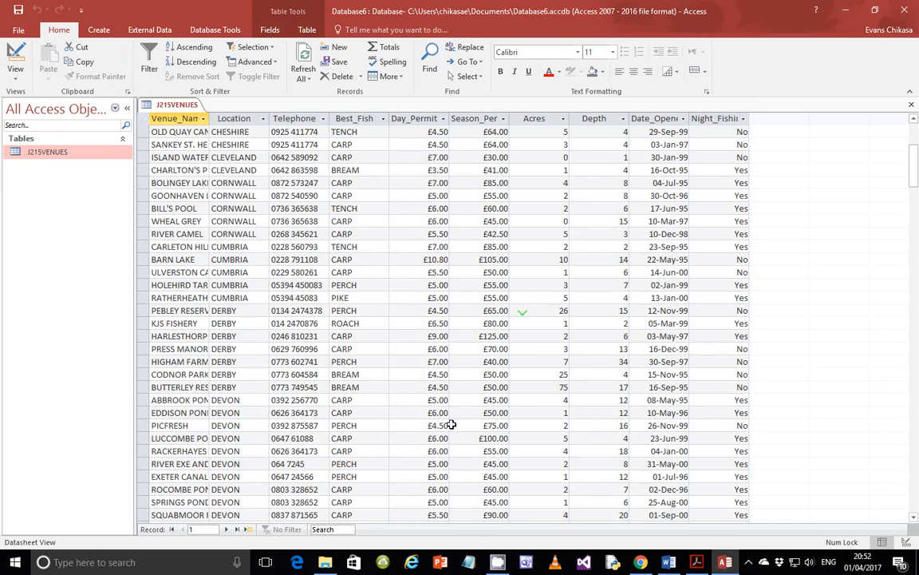
left_click(248, 531)
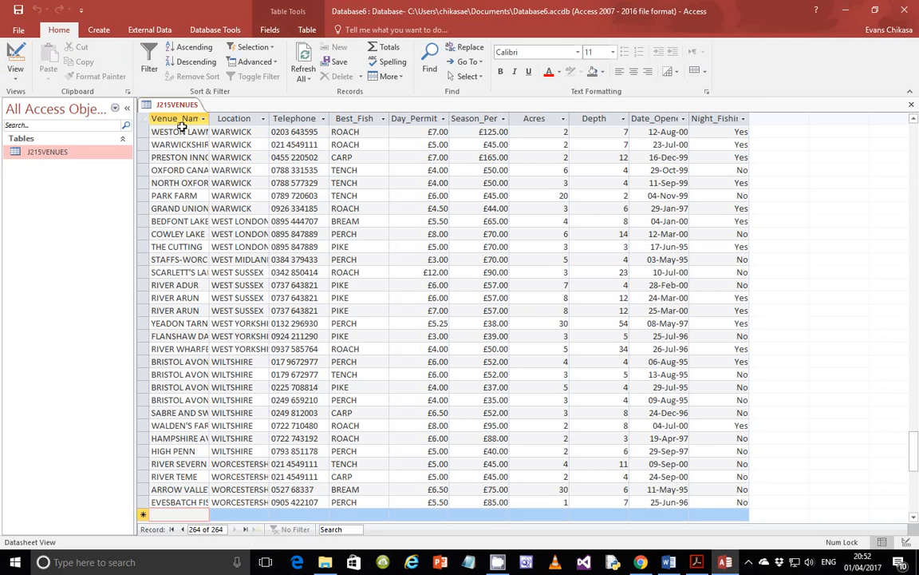
- Autofit every column's width, then place the cursor in the new row's Venue_Name
left_click(143, 118)
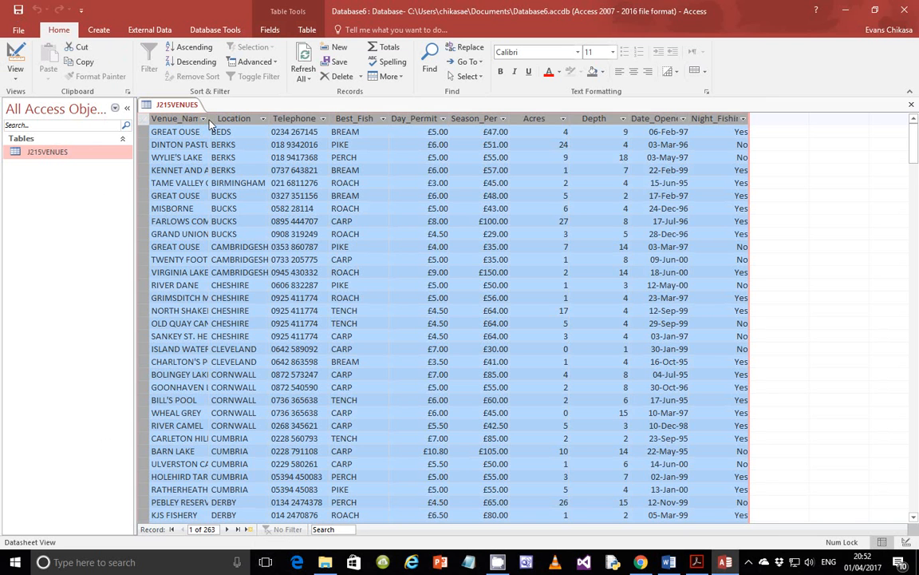
double_click(209, 118)
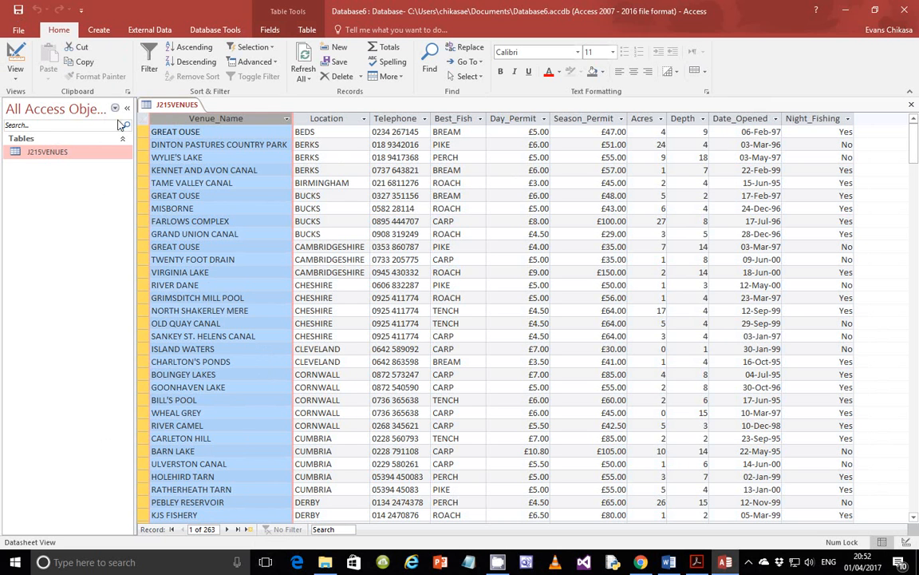
scroll(243, 463, "down", 16)
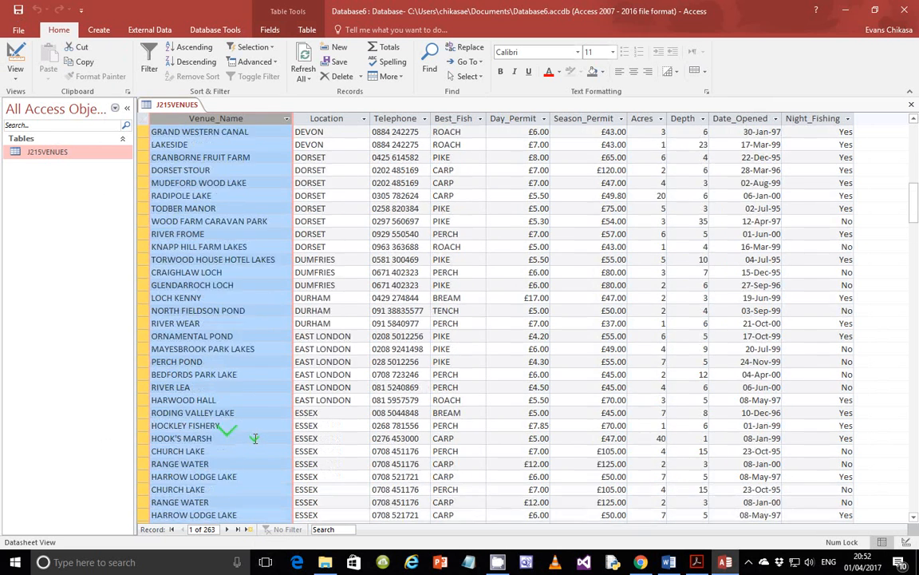
scroll(255, 438, "down", 6)
left_click(250, 529)
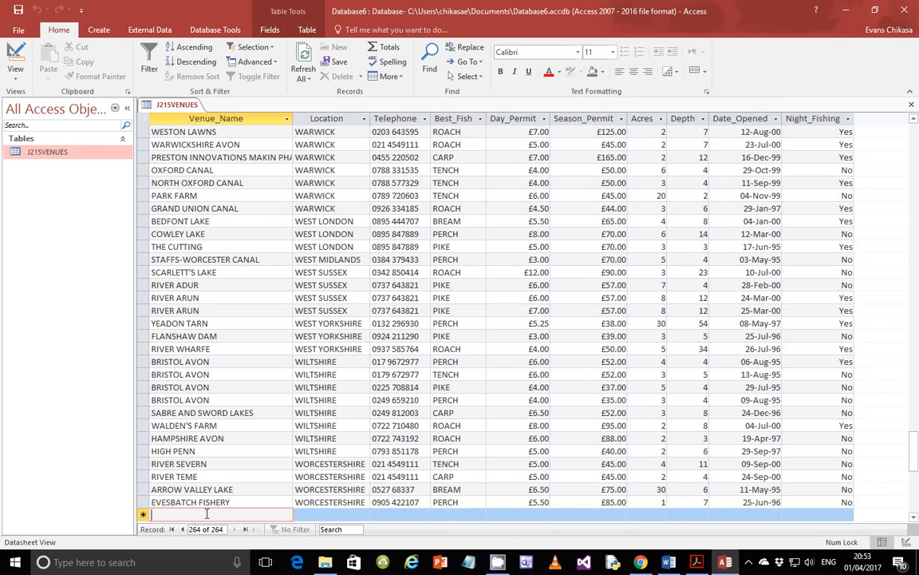
- Enter RIVER PIDDLE, location DORSET, the venue's phone number and best fish CARP
type("RIVER")
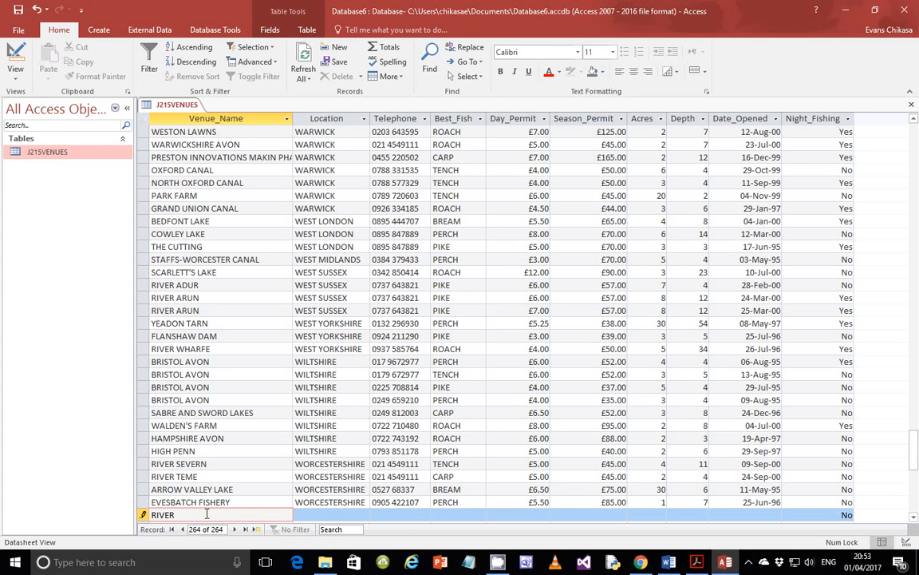
type(" PIDDLE")
key("Tab")
type("DOR")
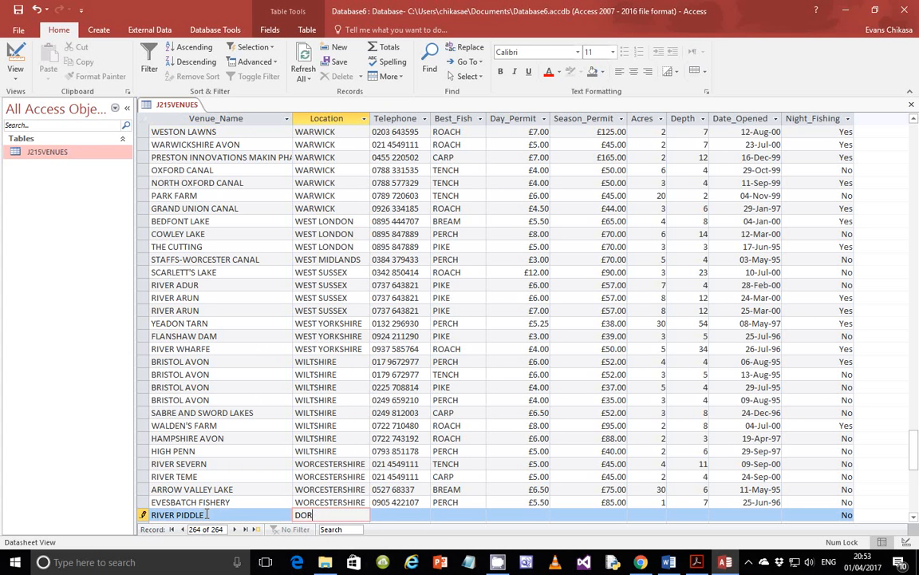
type("SET")
key("Tab")
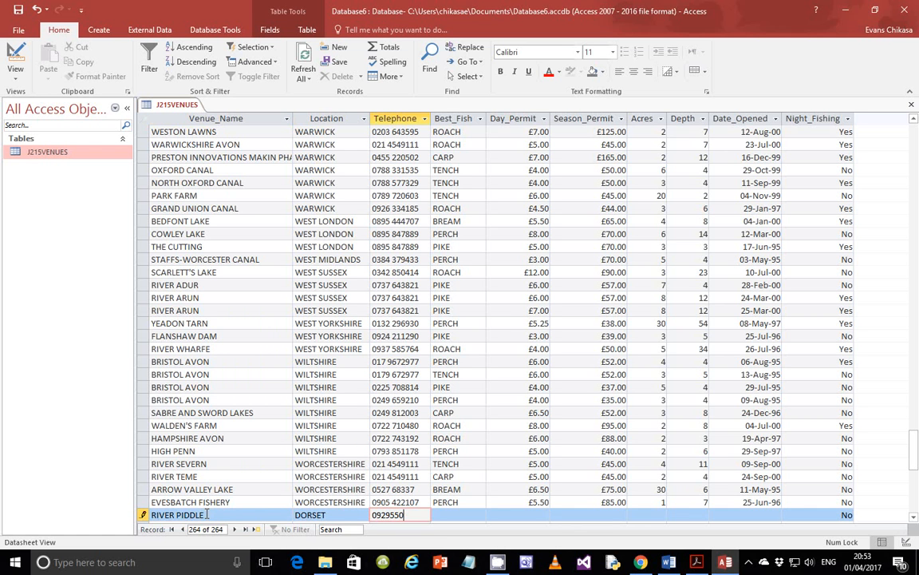
key("Tab")
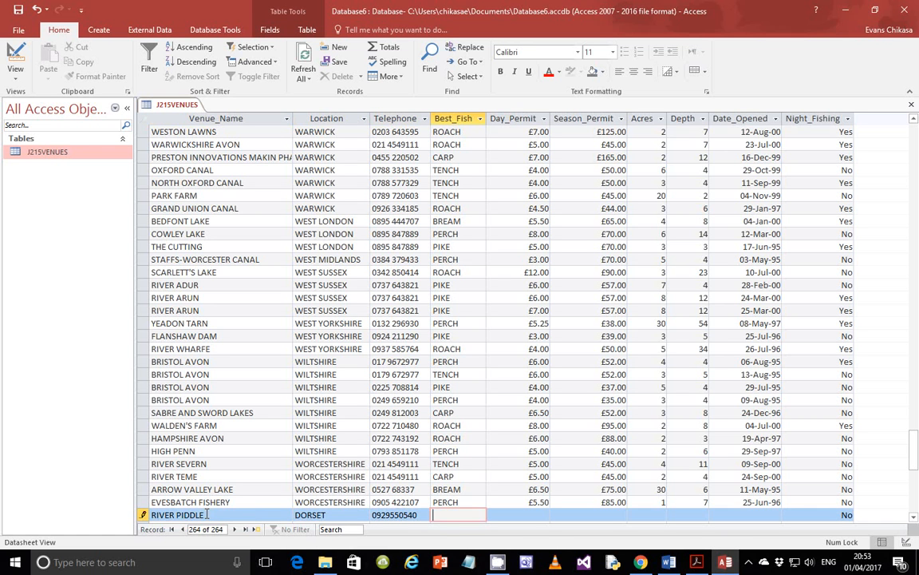
type("CARP")
key("Tab")
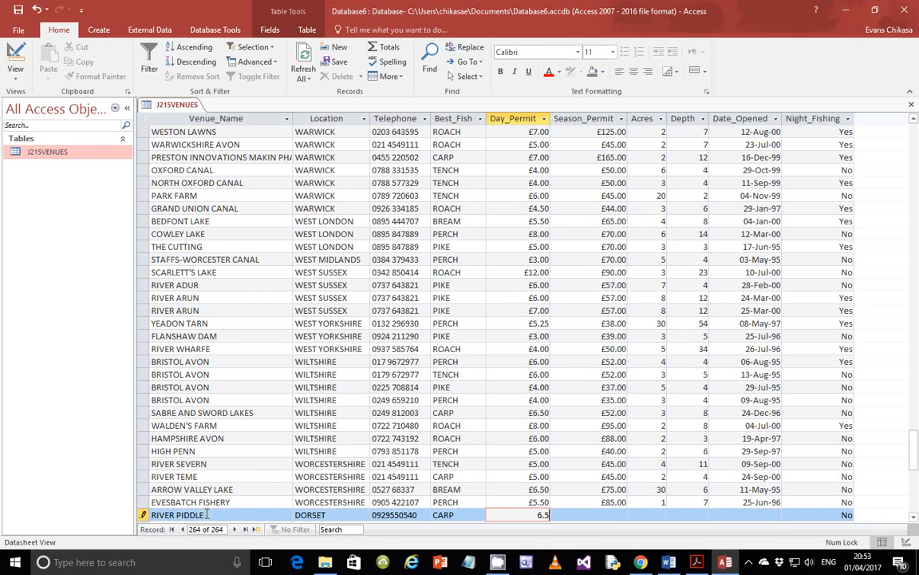
- Fill in £6.50 and £55.50 permits, 7 acres, depth 5 and opening date 12/08/1999
key("Tab")
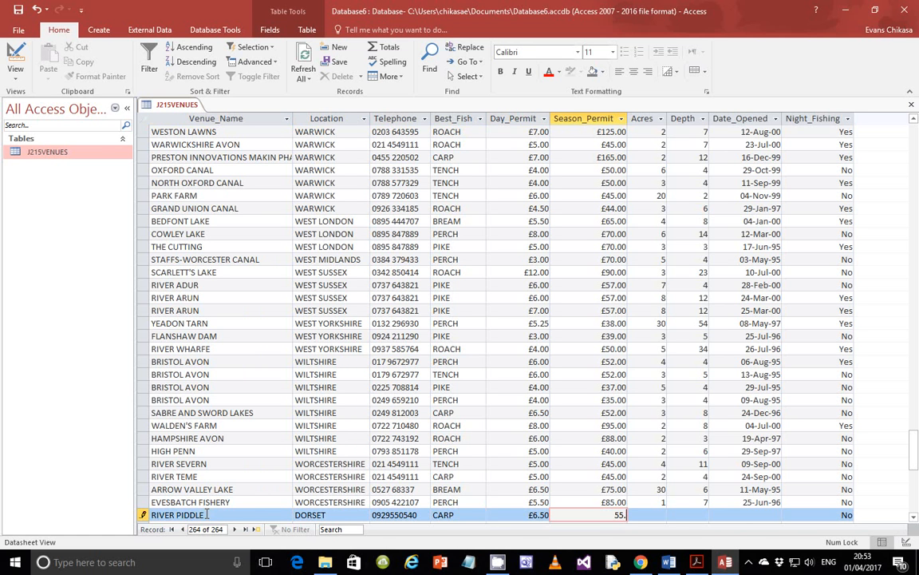
type("55.5")
key("Tab")
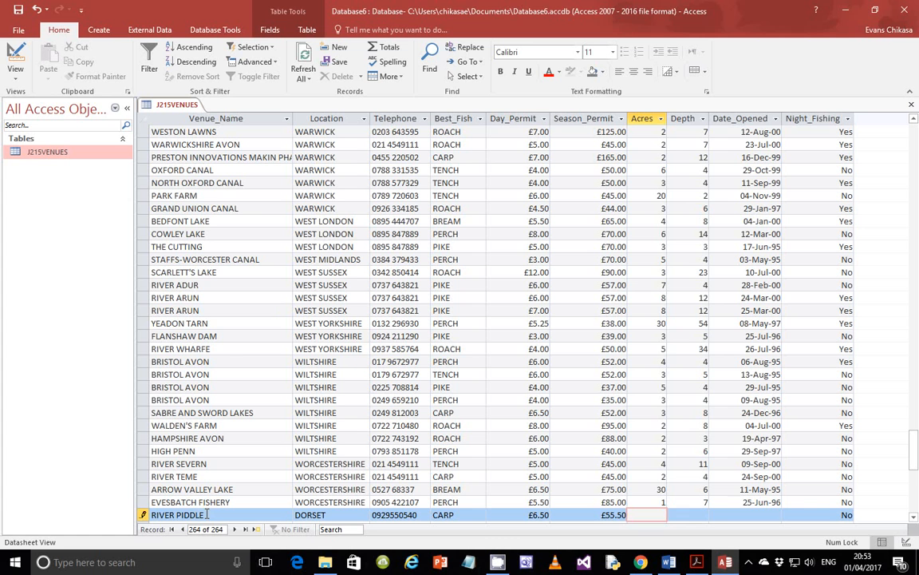
key("Tab")
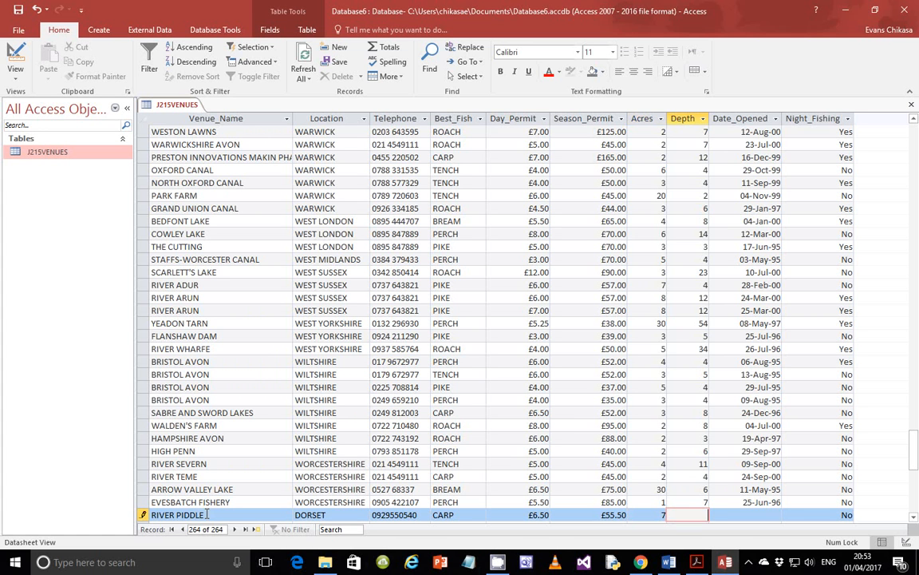
type("5")
key("Tab")
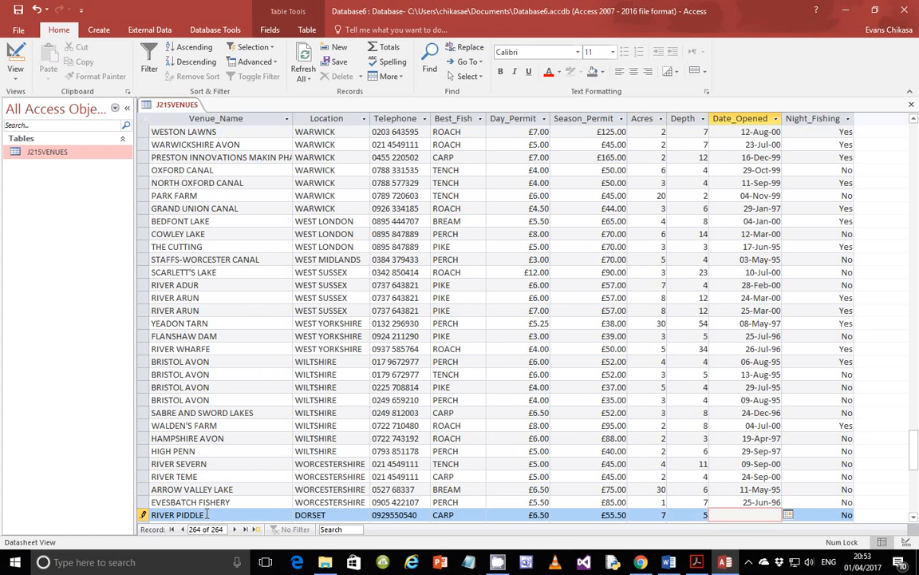
type("12/08/1999")
left_click(602, 515)
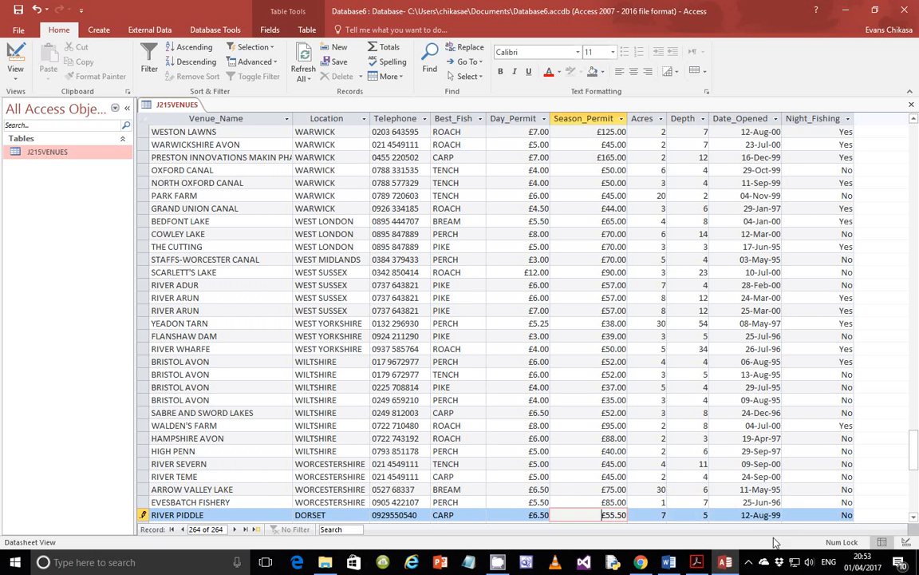
key("alt+Tab")
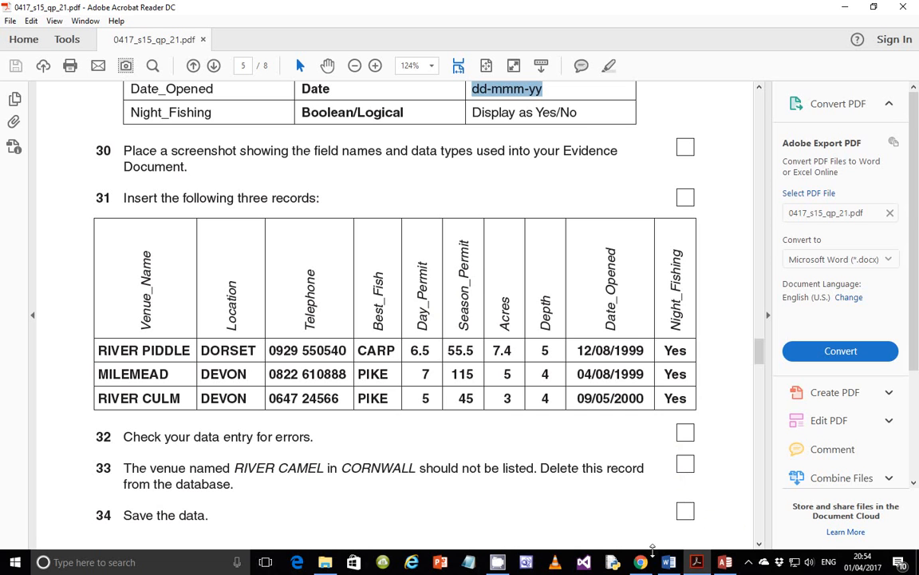
- Tile the Acrobat and Access windows side by side
right_click(741, 558)
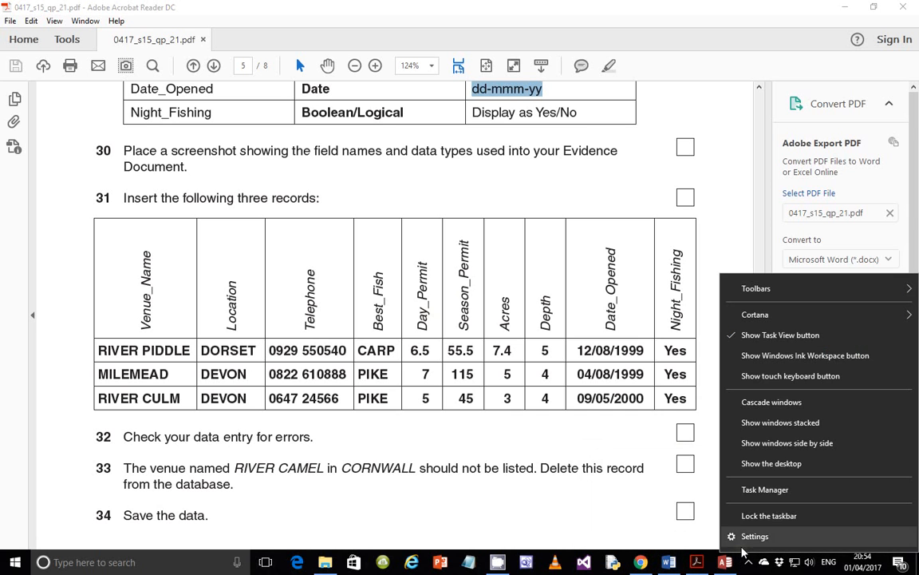
left_click(780, 443)
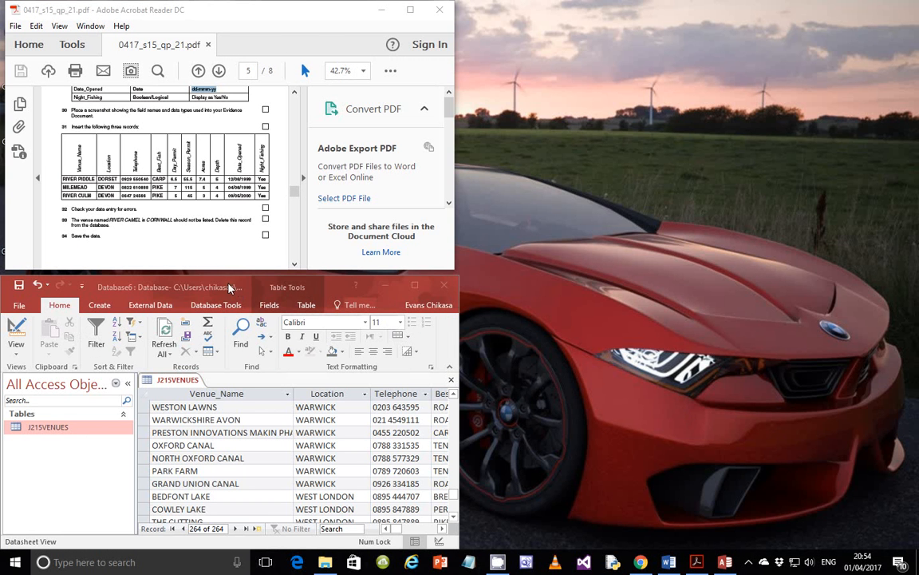
left_click_drag(229, 286, 695, 8)
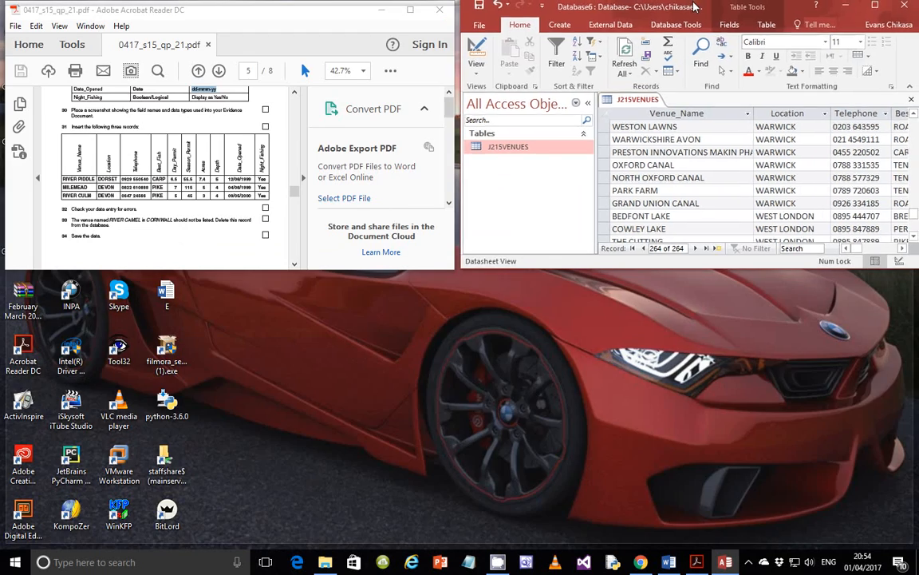
double_click(694, 8)
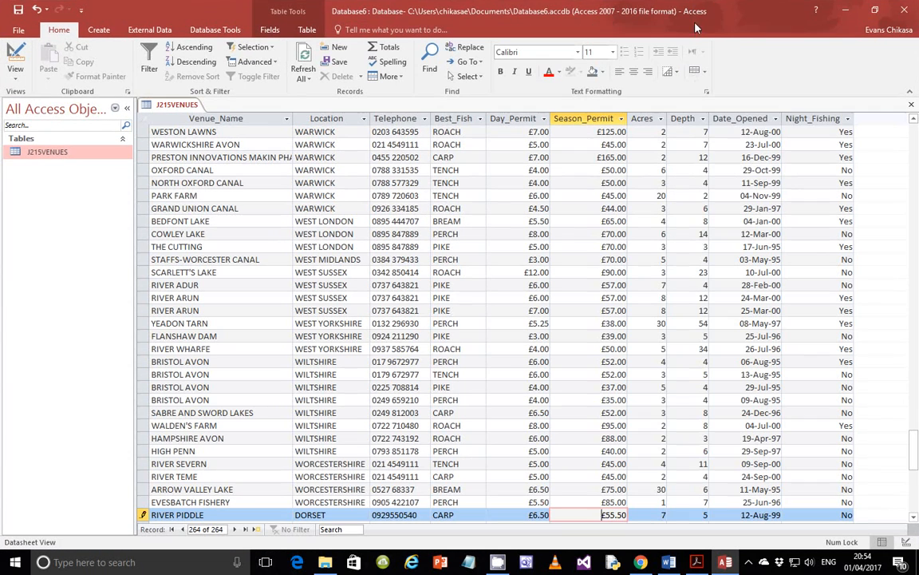
right_click(741, 559)
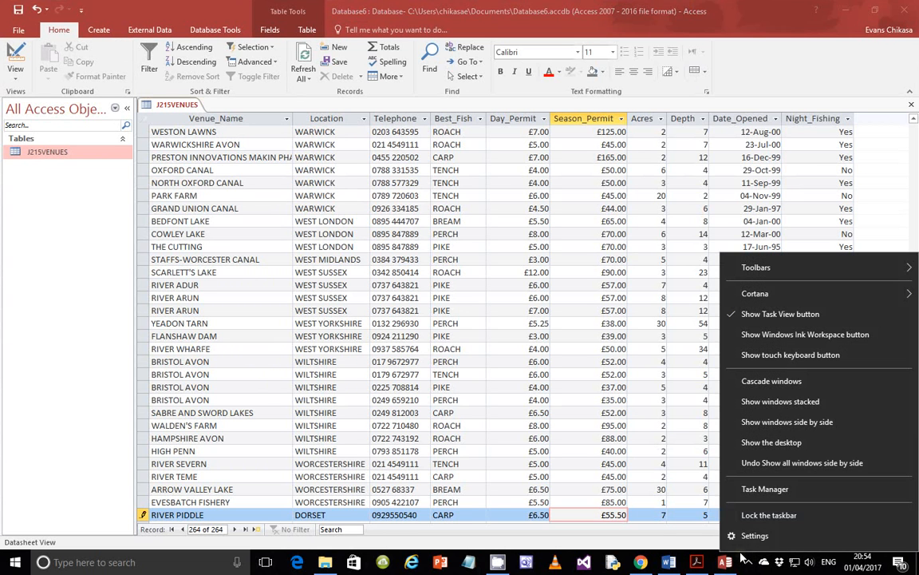
left_click(782, 464)
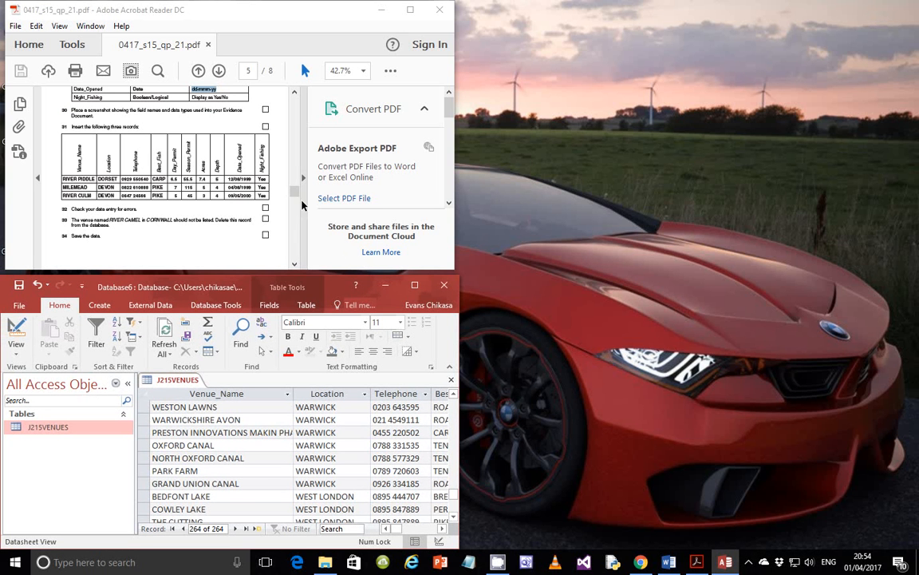
- Resize and reposition both windows so the exam records and permit columns are visible
left_click(453, 229)
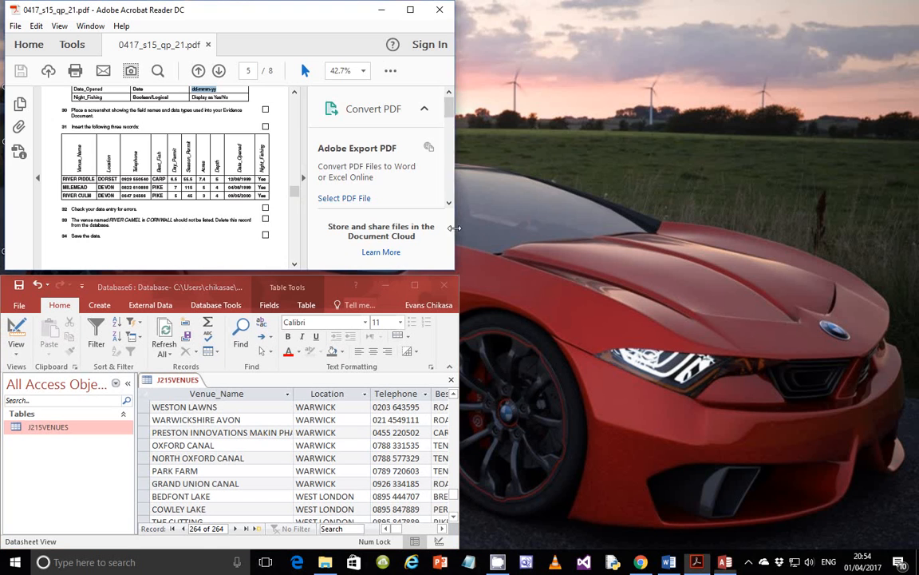
left_click_drag(455, 229, 645, 229)
left_click(413, 357)
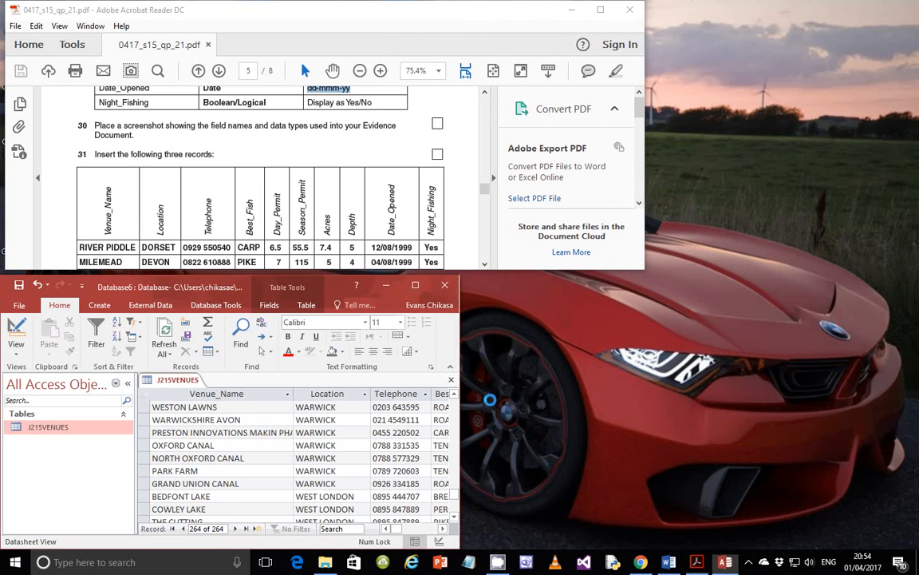
left_click_drag(490, 399, 635, 389)
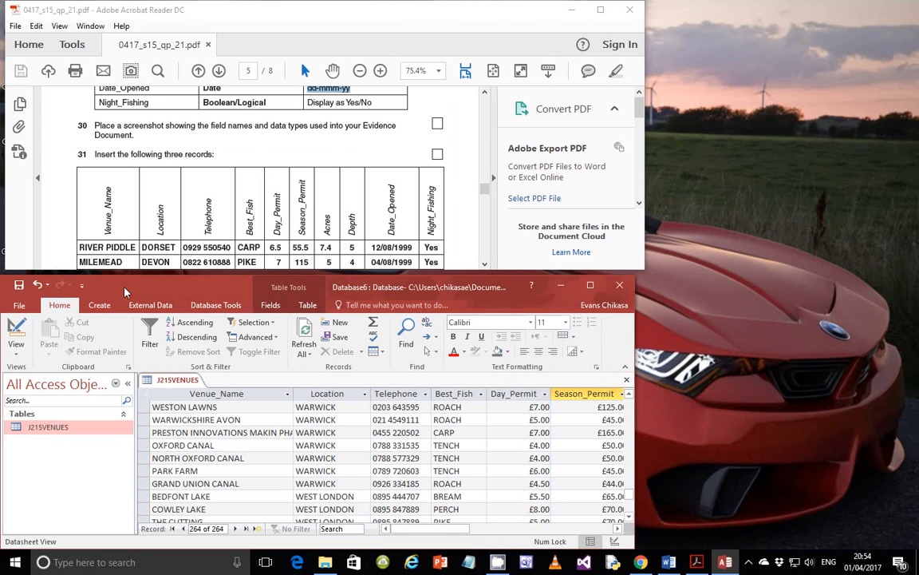
left_click_drag(124, 292, 411, 216)
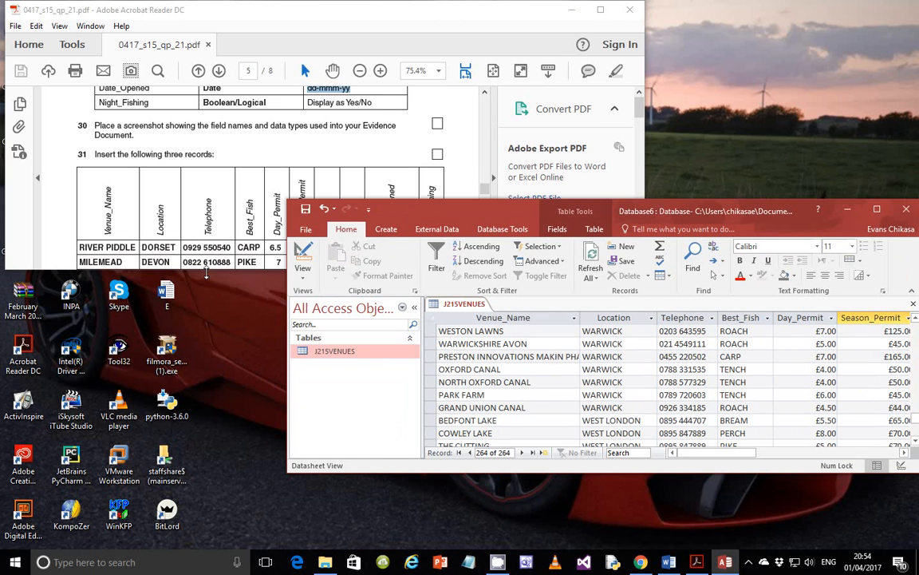
left_click_drag(205, 271, 206, 394)
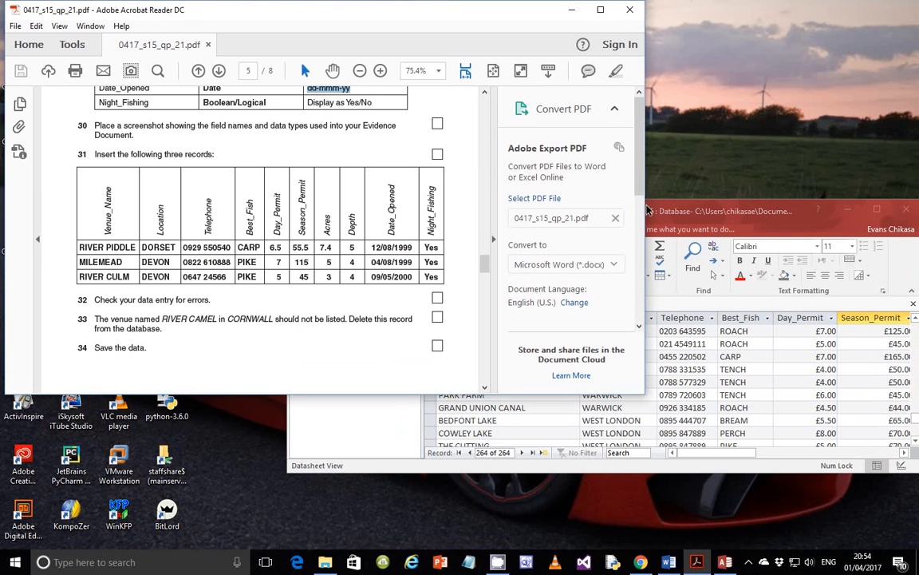
left_click_drag(648, 210, 627, 215)
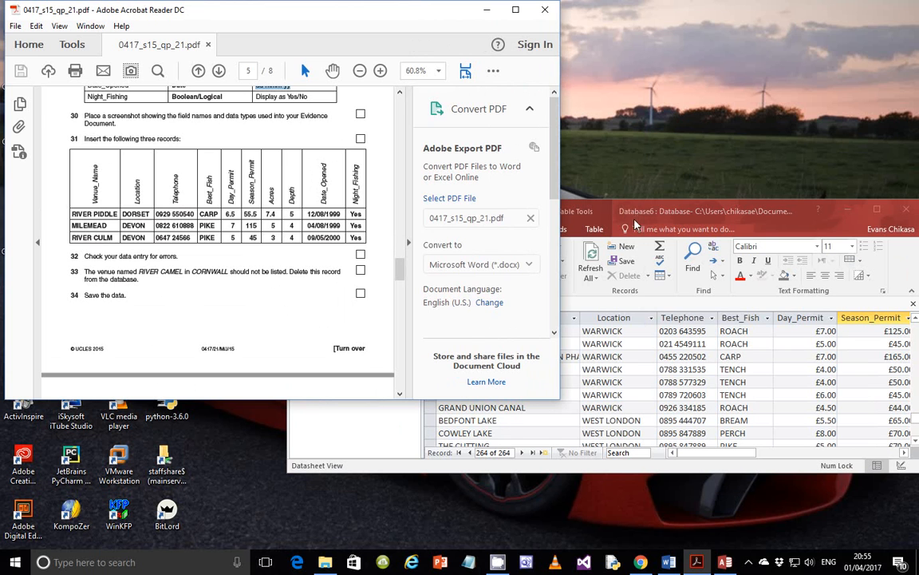
left_click(614, 212)
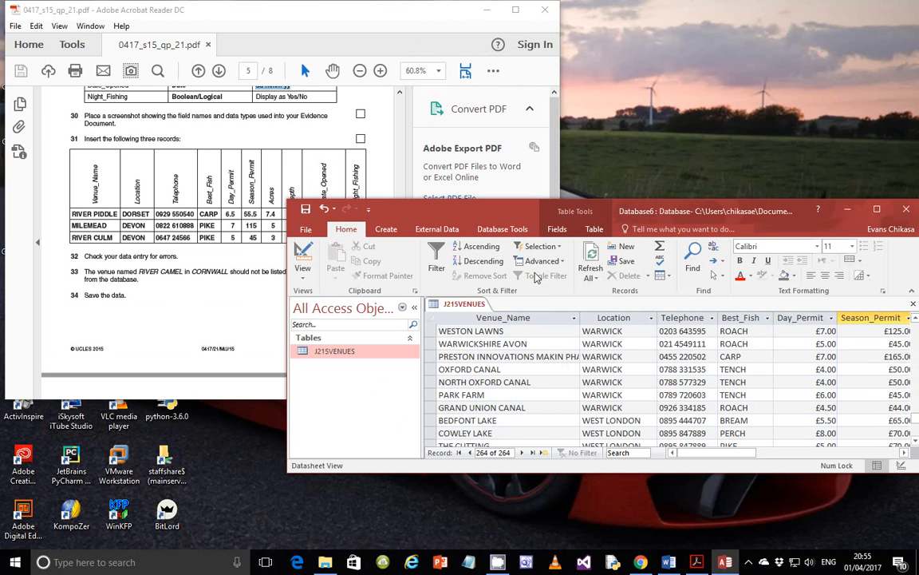
left_click_drag(520, 212, 427, 272)
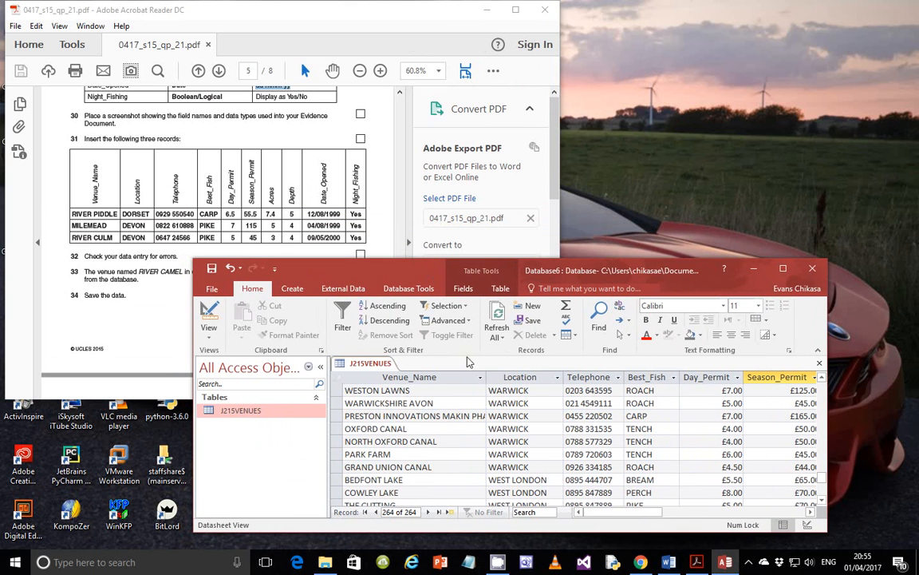
scroll(639, 455, "down", 6)
- Hide the navigation pane and Tab past Night_Fishing to commit the RIVER PIDDLE record
scroll(639, 455, "down", 3)
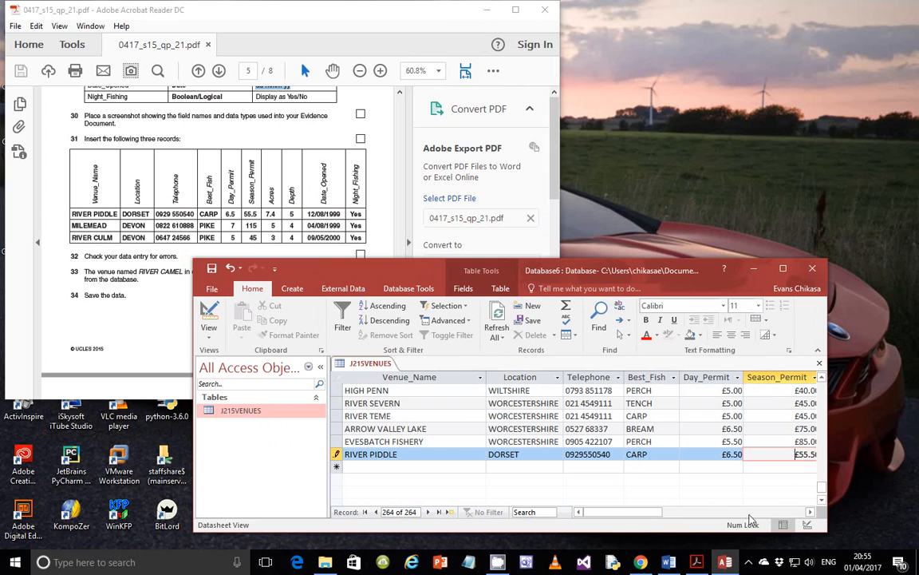
left_click(692, 512)
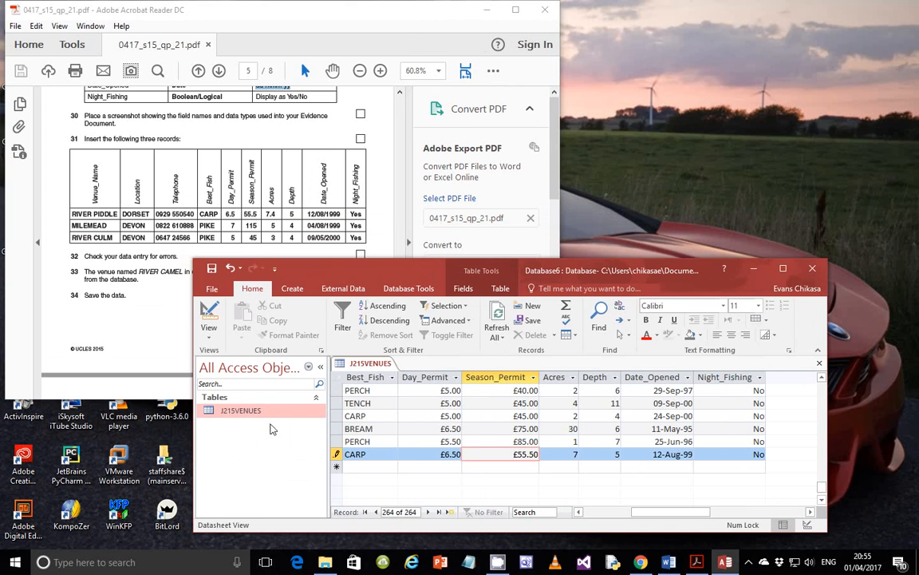
left_click(320, 366)
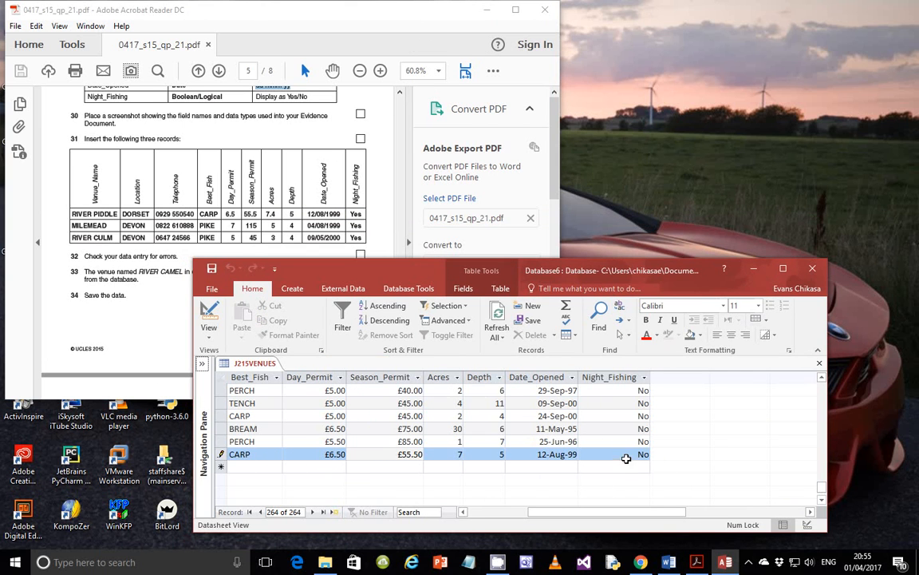
key("Tab")
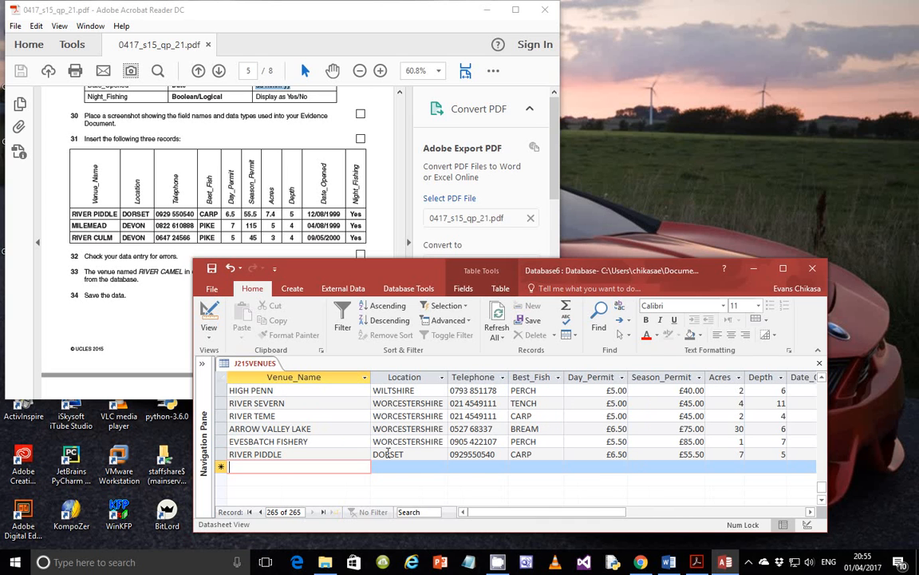
- Start the MILEMEAD record and enlarge the exam paper window to read its table
type("MILE")
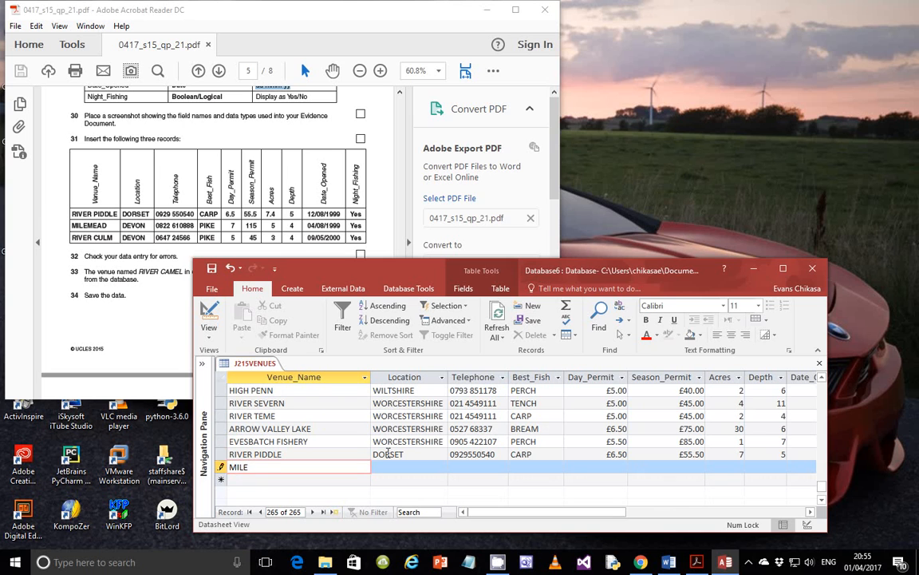
type("MEAD")
left_click(355, 25)
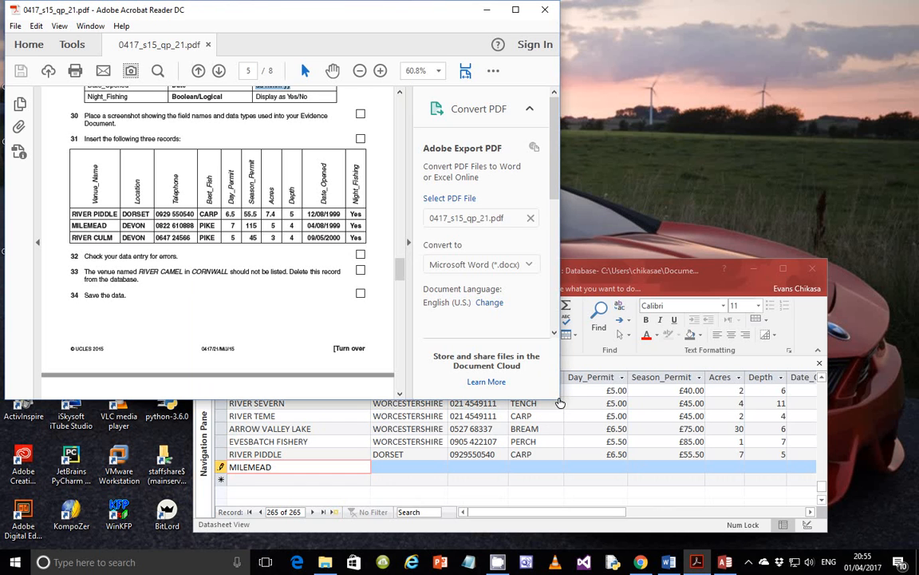
left_click_drag(561, 399, 576, 420)
left_click_drag(611, 454, 667, 501)
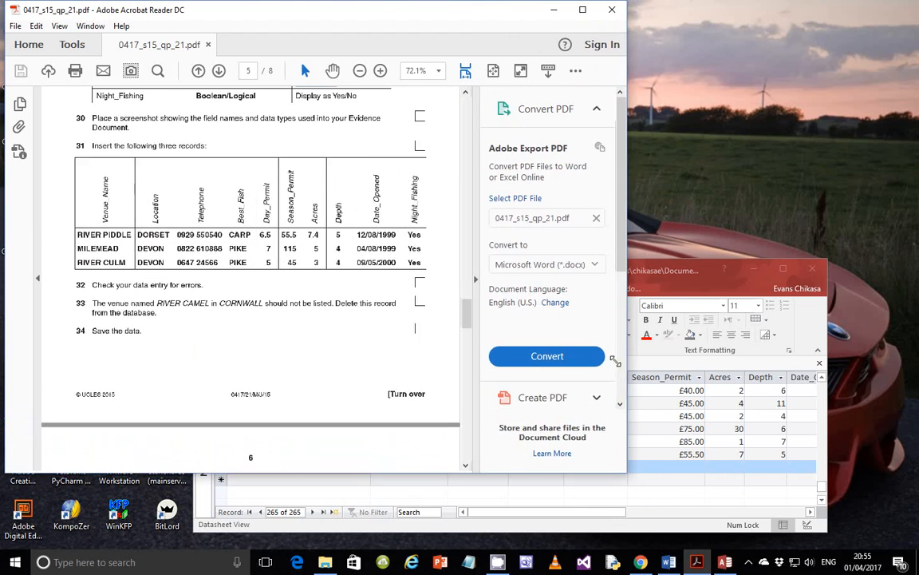
left_click(696, 279)
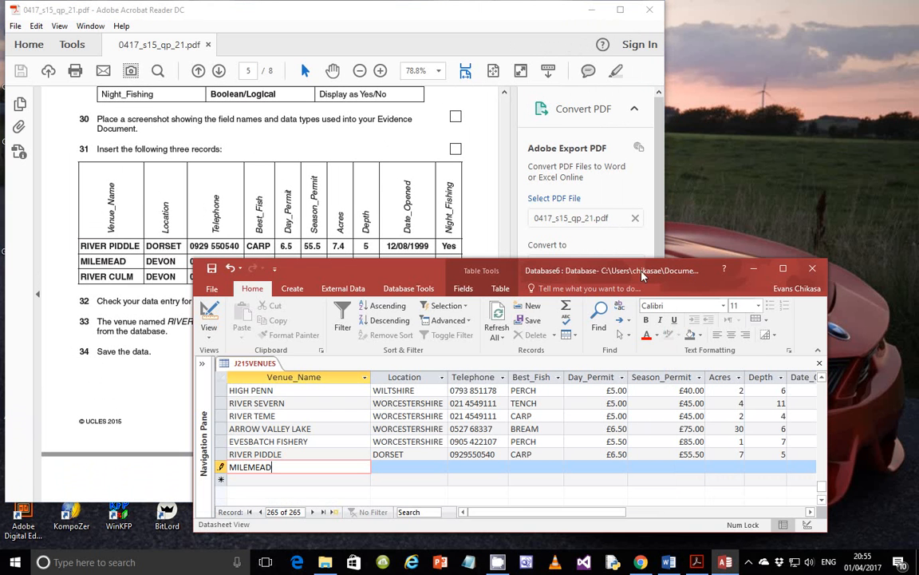
left_click_drag(642, 275, 659, 311)
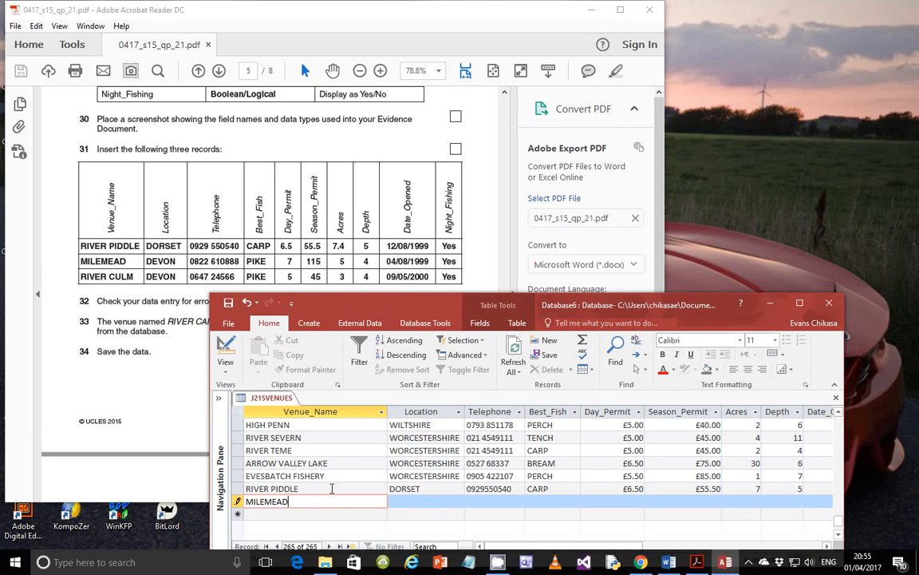
- Enter MILEMEAD's location DEVON, the phone number, PIKE, and £7.00 and £115.00 permits
key("Tab")
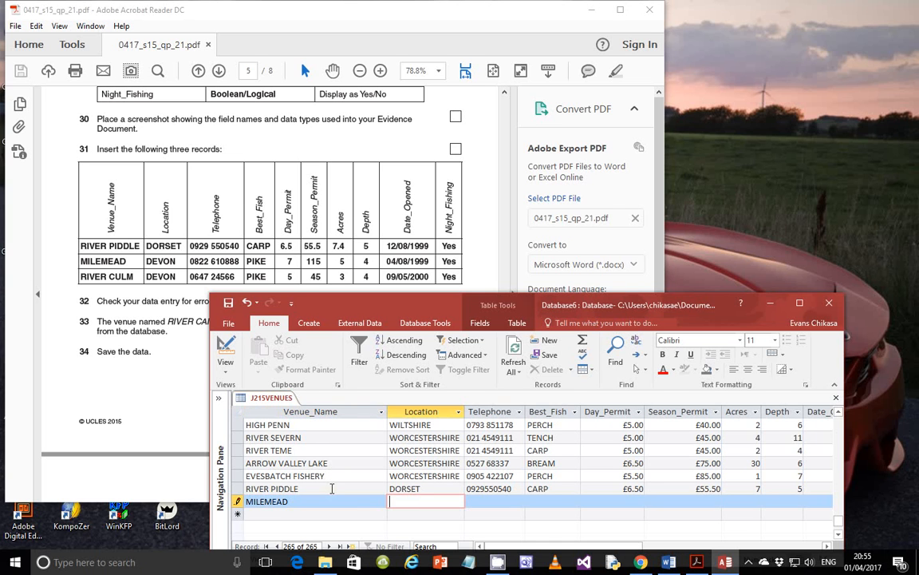
type("DEVON")
key("Tab")
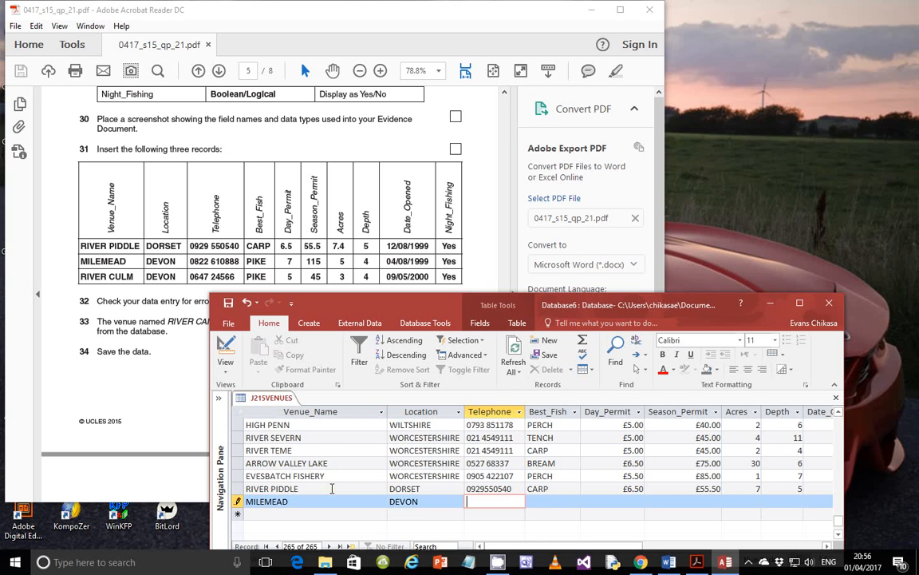
key("Tab")
type("PIKE")
key("Tab")
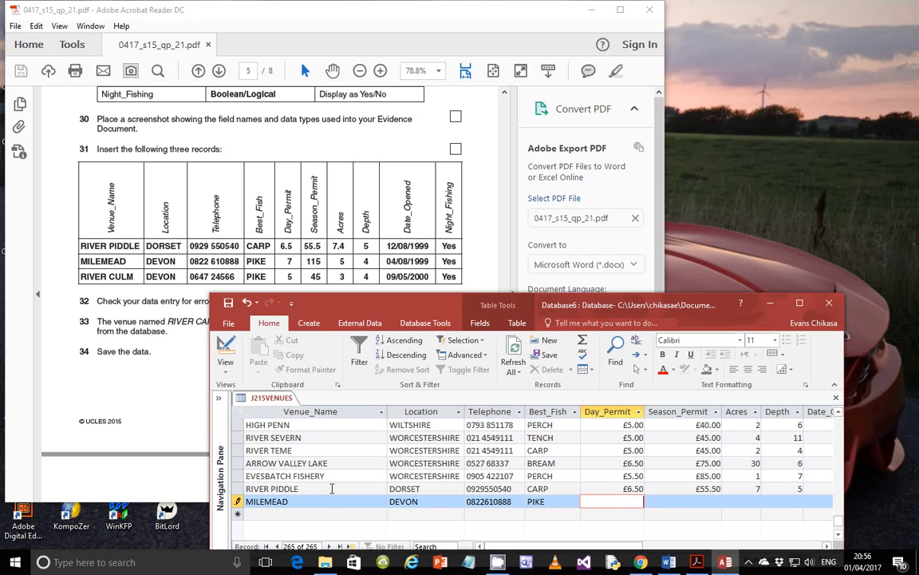
key("Tab")
type("1")
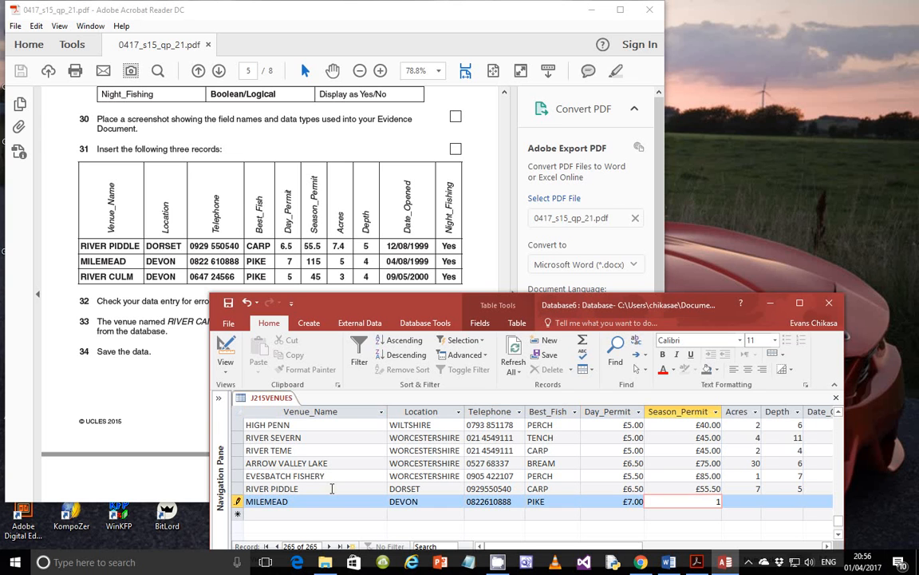
type("15")
key("Tab")
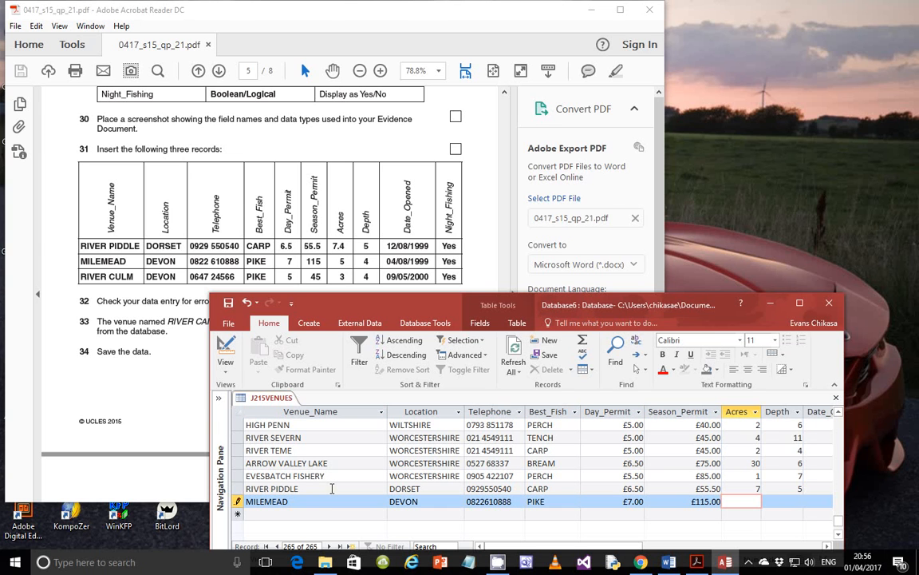
- Finish MILEMEAD with 5 acres, depth 4, opened 04/08/1999; set RIVER PIDDLE's night fishing to Yes
type("5")
key("Tab")
type("4")
key("Tab")
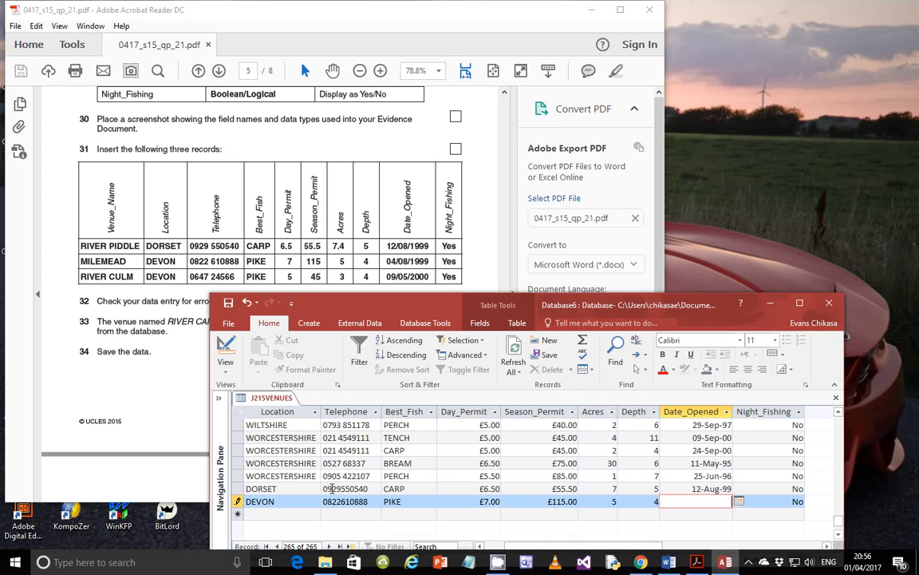
type("04/08/1999")
key("Tab")
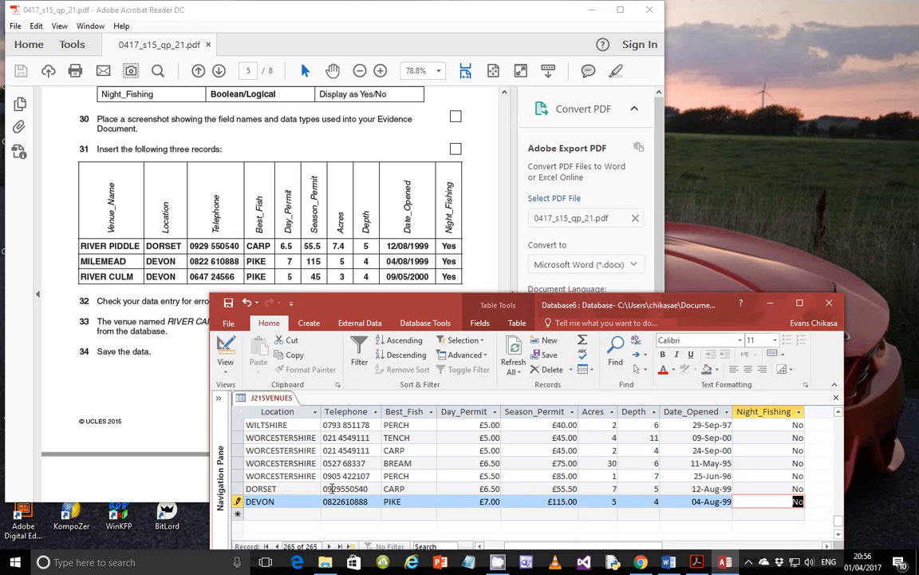
type("Yes")
key("Up")
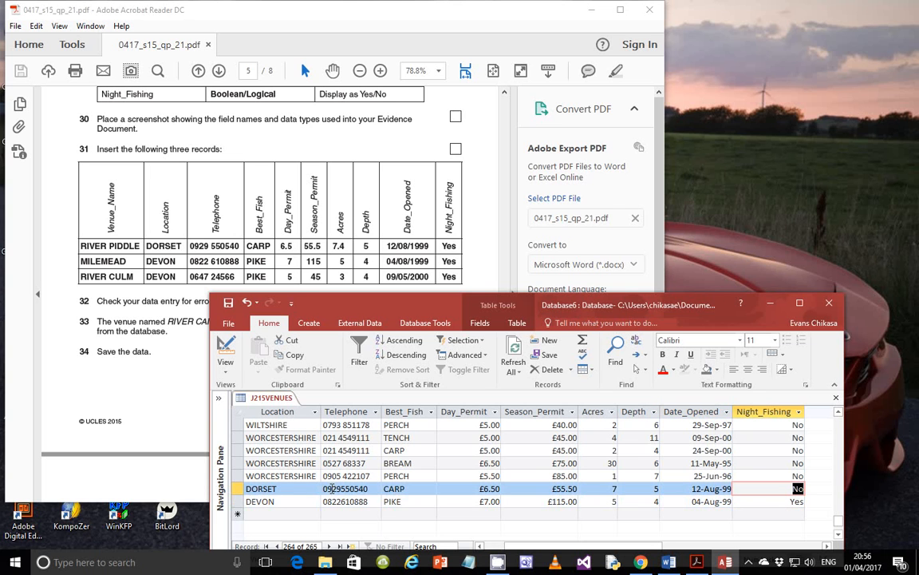
type("Yes")
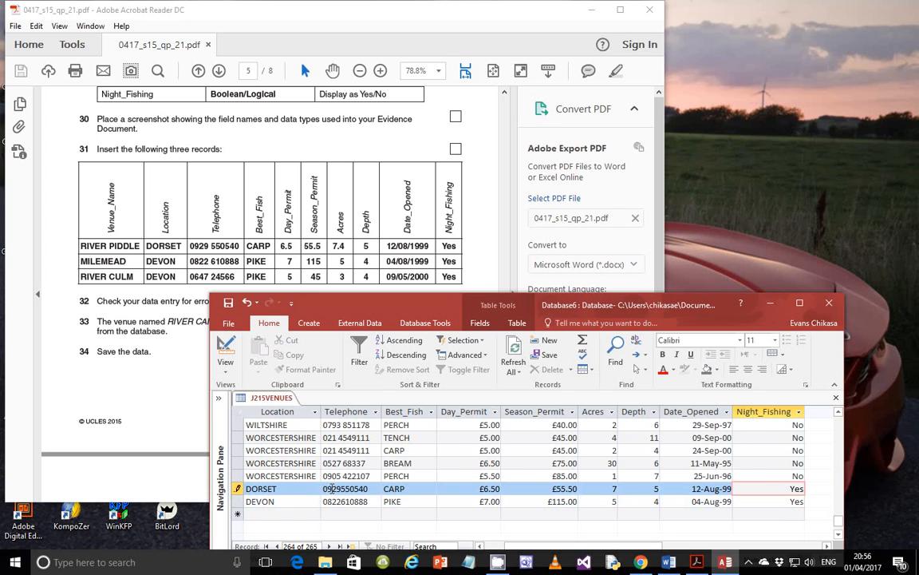
key("Tab")
key("Tab")
key("Tab")
key("Tab")
key("Tab")
key("Tab")
key("Tab")
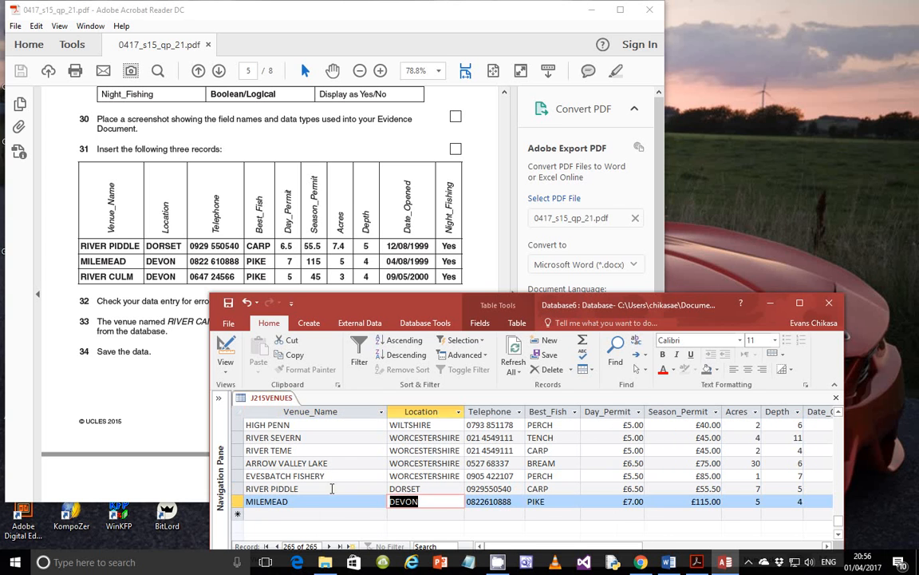
key("Tab")
key("Tab")
key("Tab")
key("Tab")
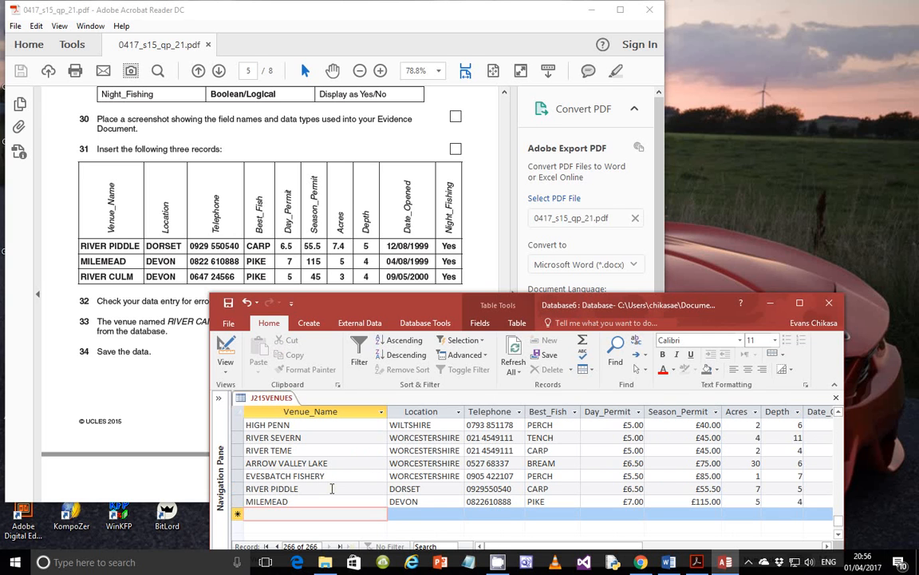
- Enter RIVER CULM with location DEVON, the venue's phone number and best fish PIKE
type("RIVER ")
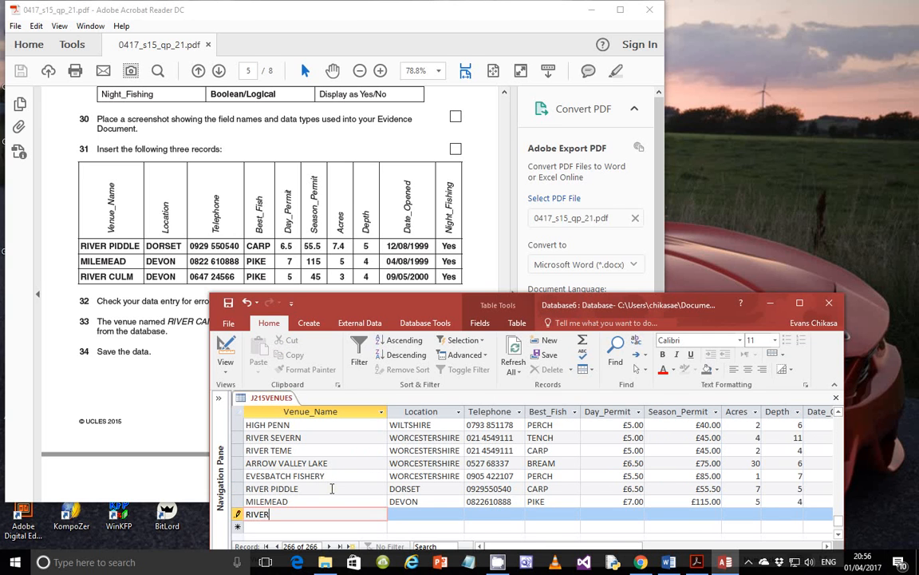
type("CULM")
key("Tab")
type("DEVON")
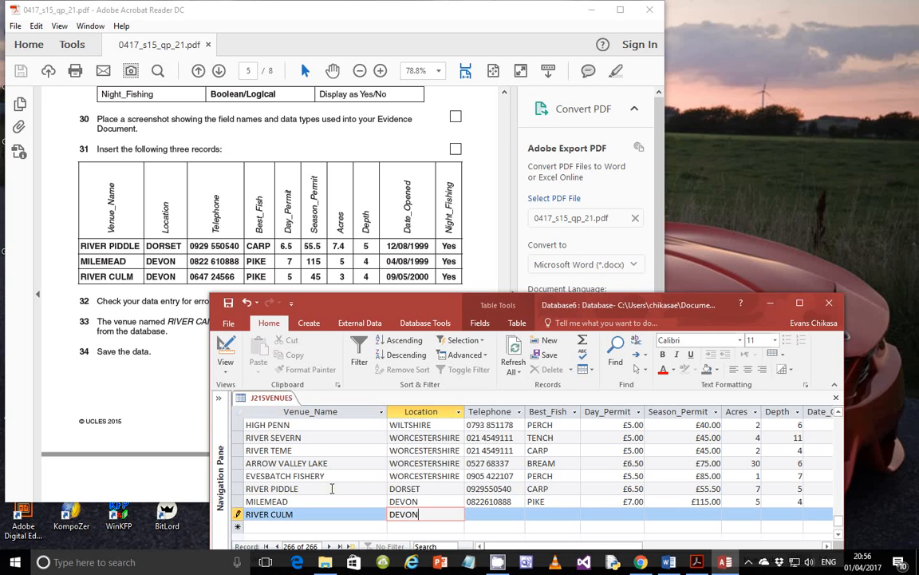
key("Tab")
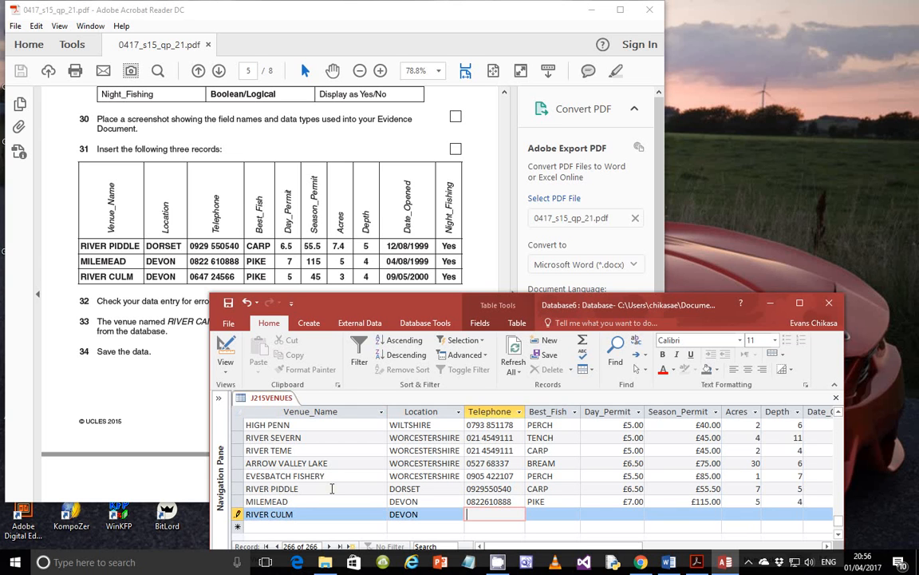
key("Tab")
type("PIKE")
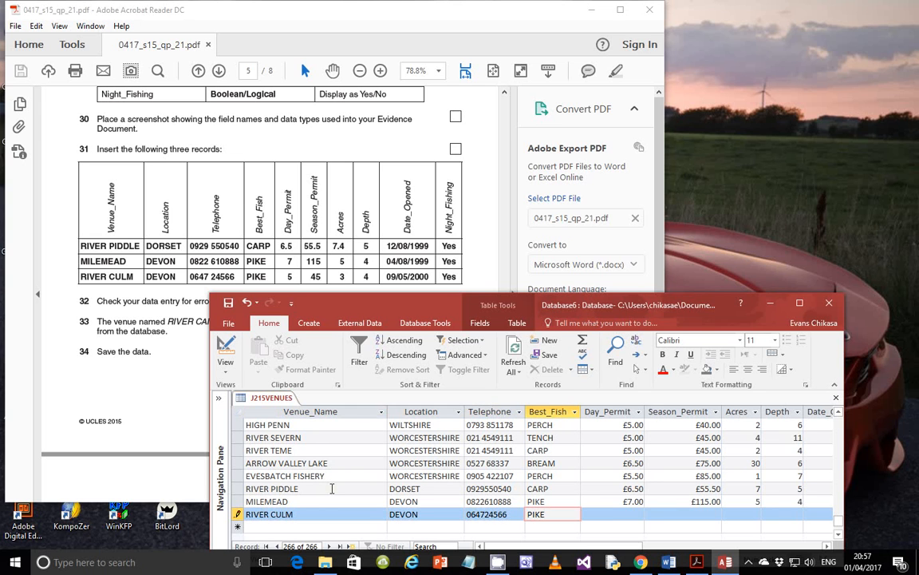
key("Tab")
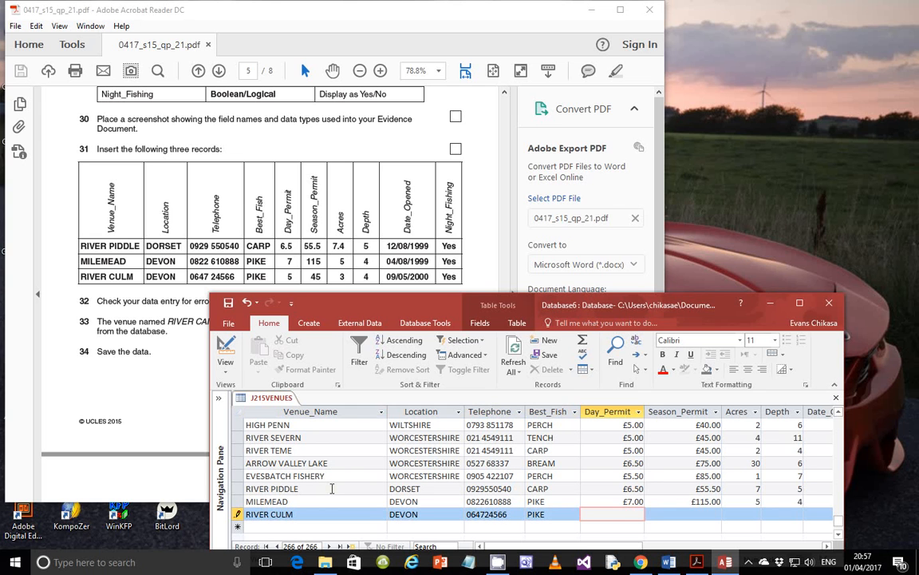
- Complete it with £5 and £45 permits, 3 acres, depth 4, opened 09/05/2000, night fishing Yes
type("5")
key("Tab")
type("45")
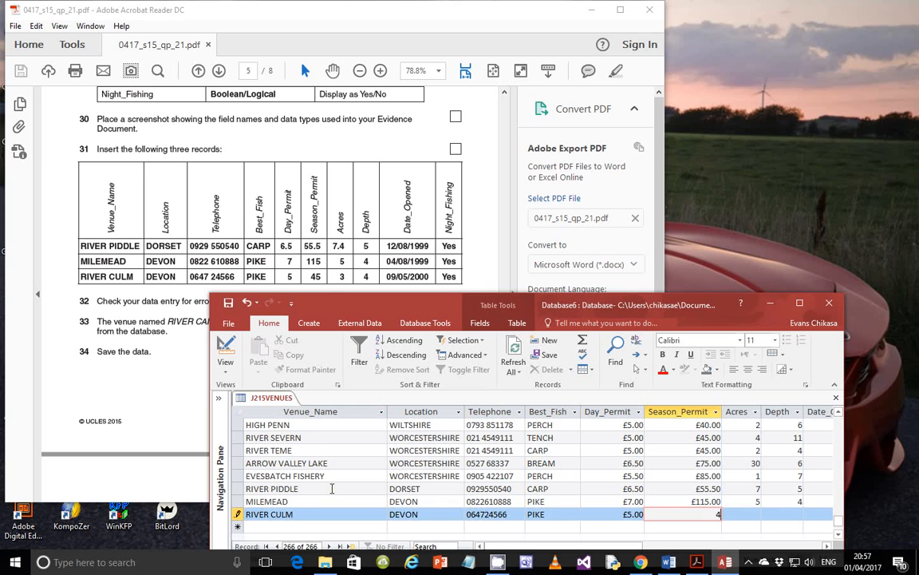
key("Tab")
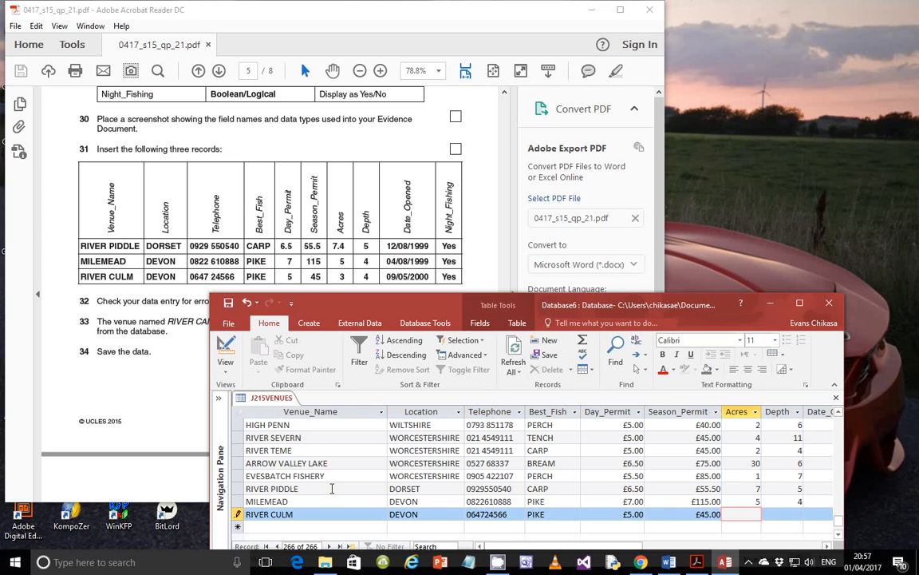
type("3")
key("Tab")
type("4")
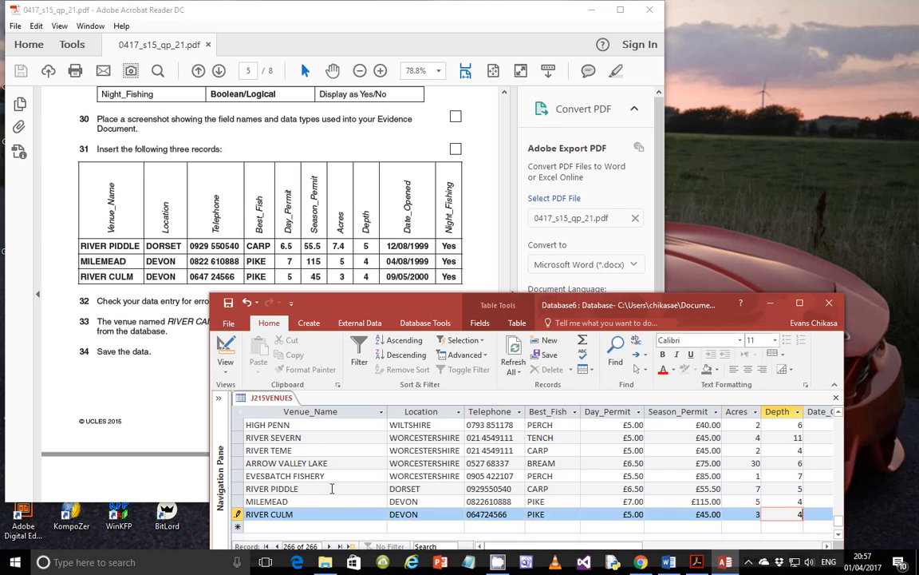
key("Tab")
type("09/")
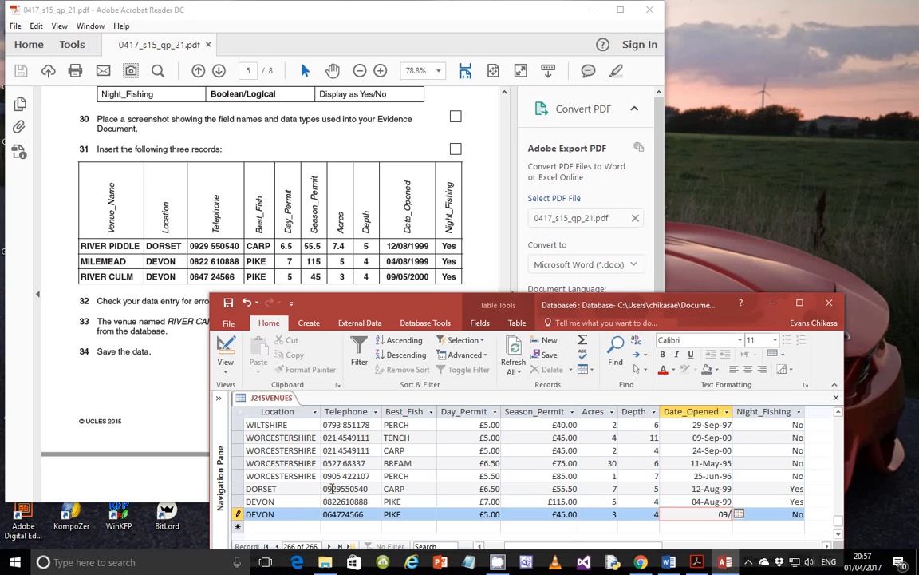
type("05/2000")
key("Tab")
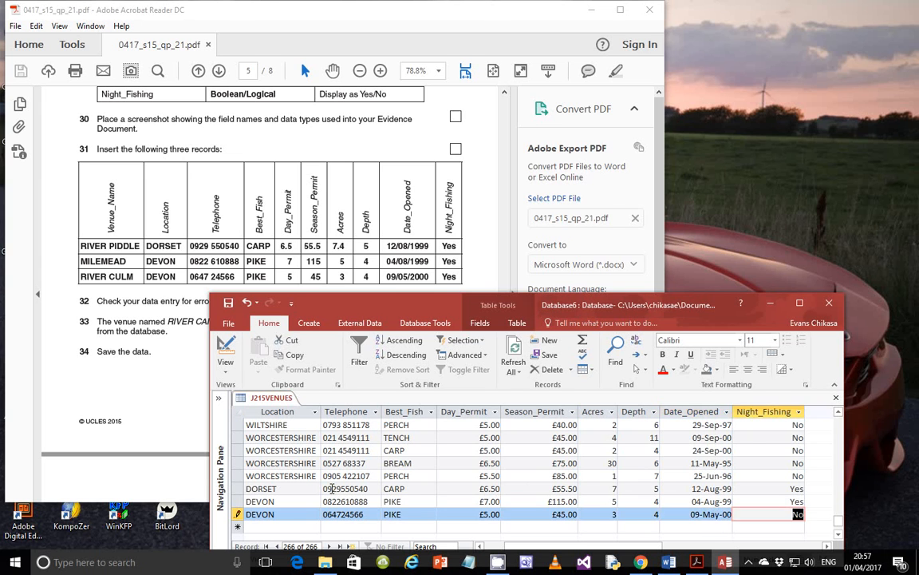
type("Yes")
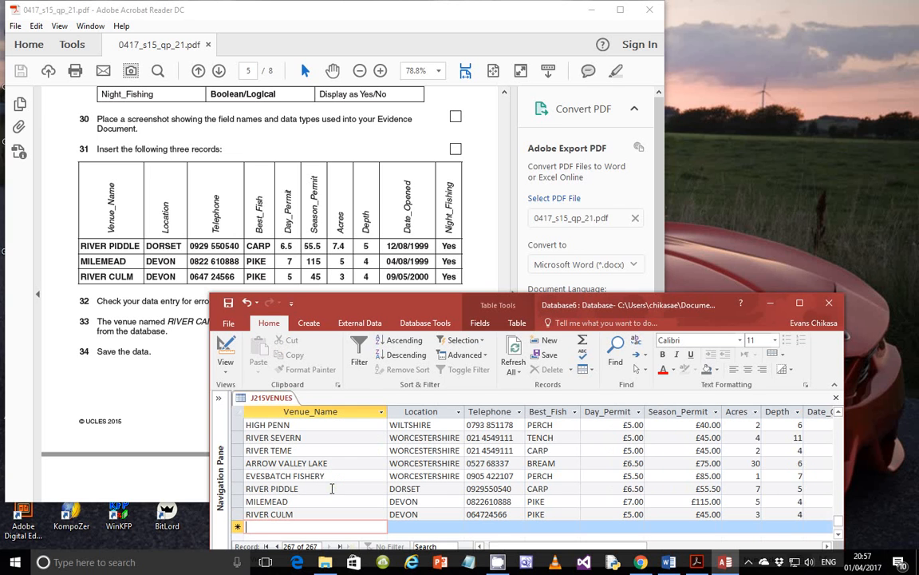
key("Tab")
- Add the missing space to the RIVER PIDDLE, MILEMEAD and RIVER CULM telephone numbers, save, and maximize Access
left_click(486, 489)
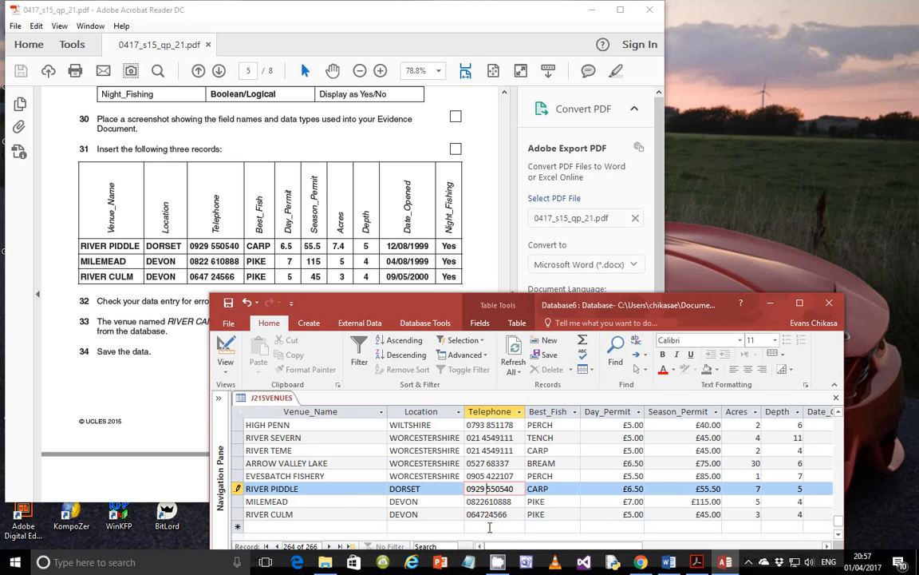
left_click(486, 501)
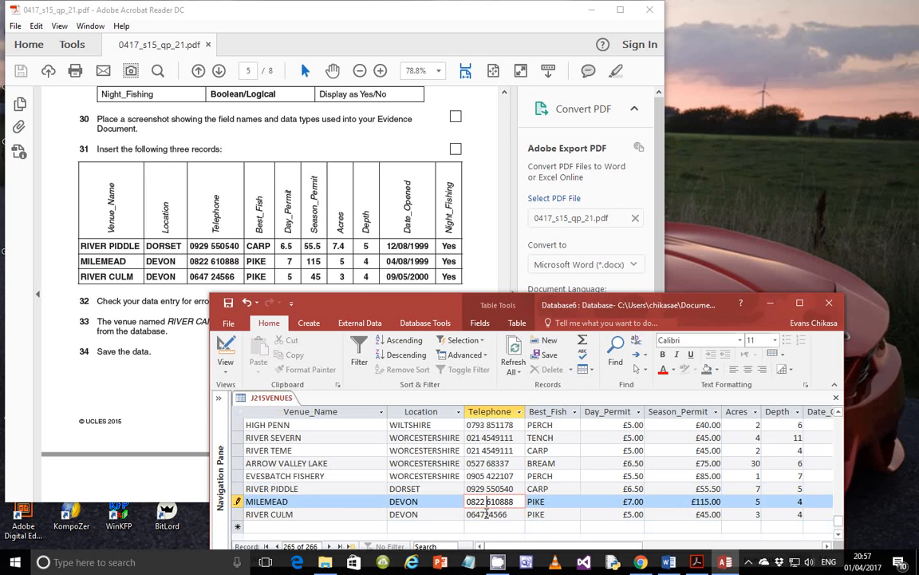
left_click(486, 514)
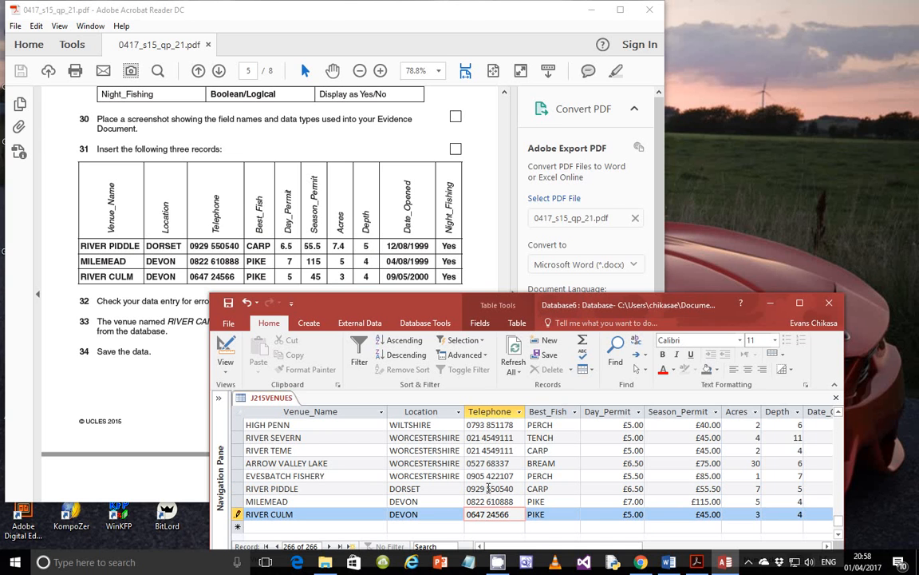
left_click(488, 511)
left_click(233, 305)
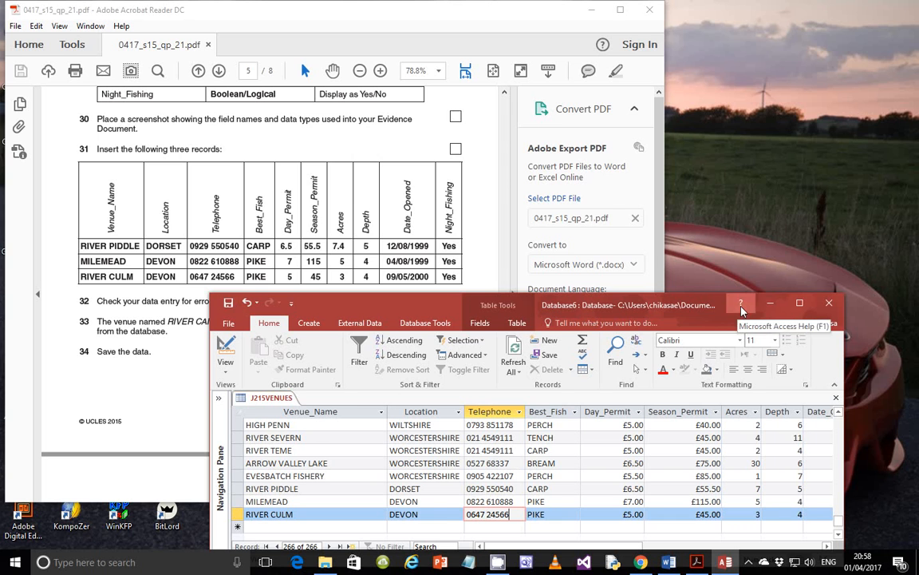
left_click(800, 304)
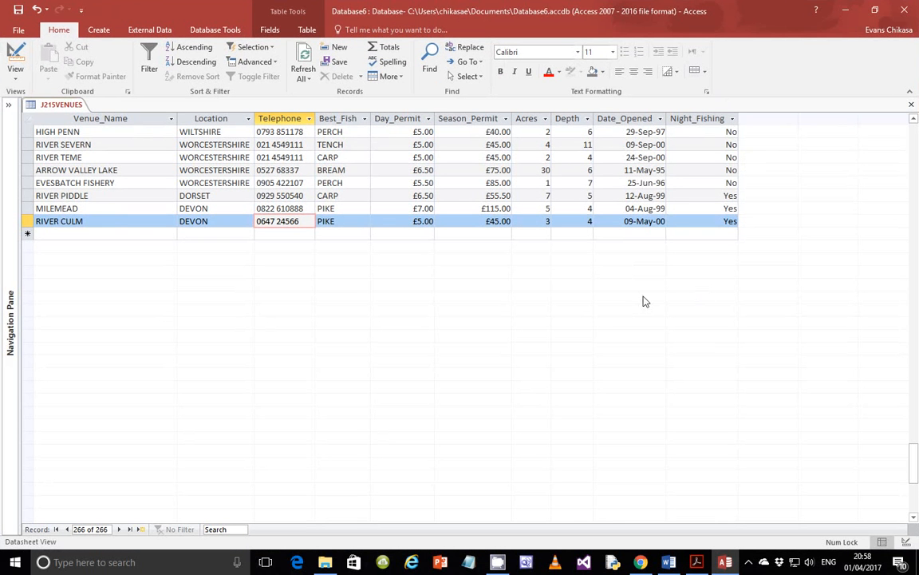
- Expand the Navigation Pane and review the exam paper PDF full screen
left_click(9, 104)
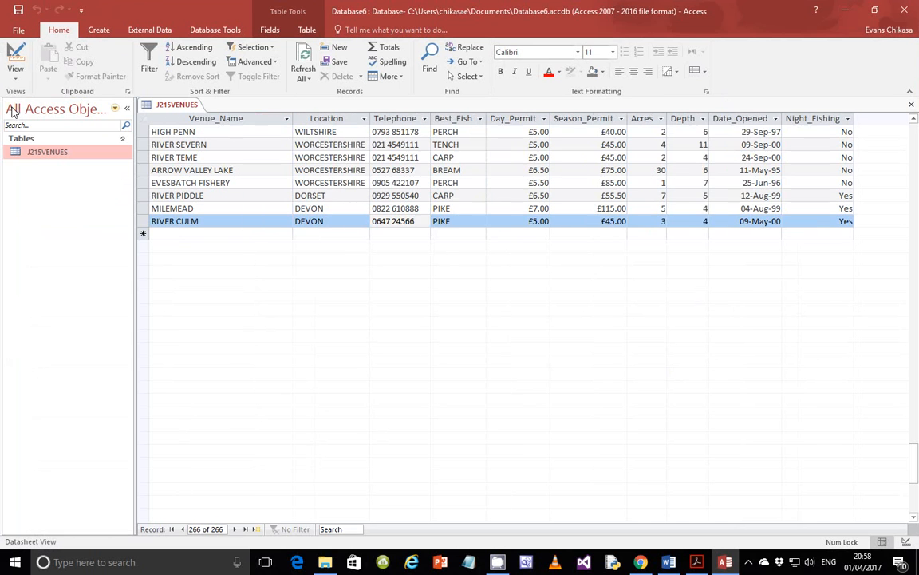
left_click(697, 562)
left_click(621, 11)
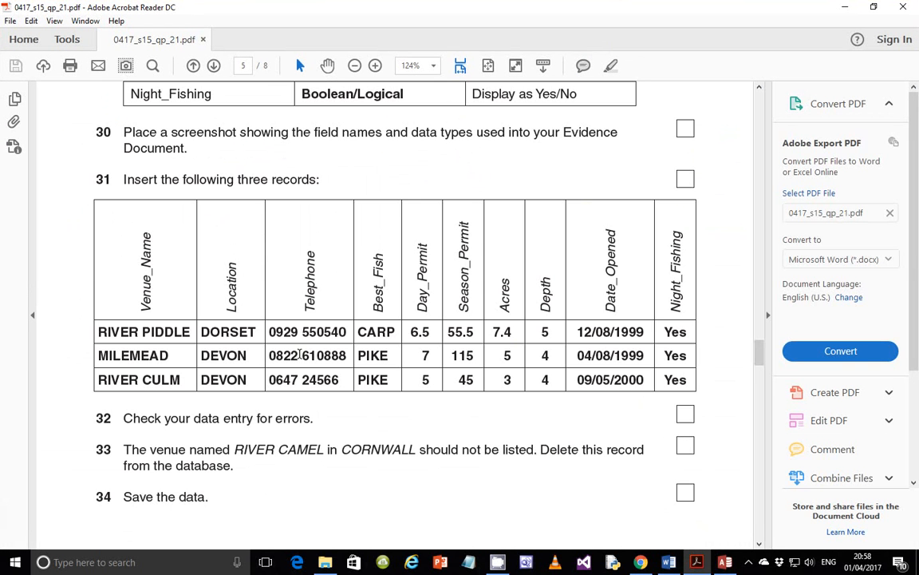
scroll(335, 380, "down", 3)
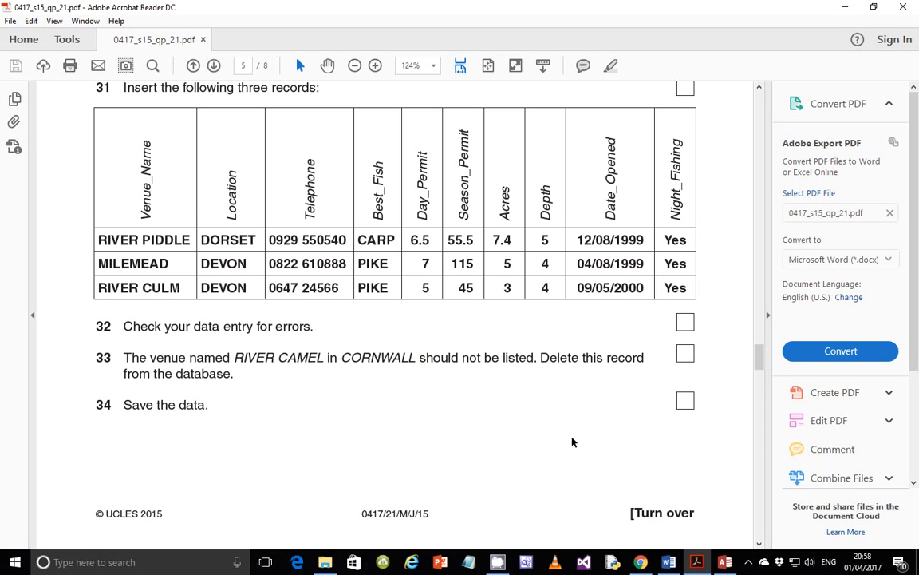
- Commit the telephone entry, scroll to the top of the table and open Find and Replace
key("alt+Tab")
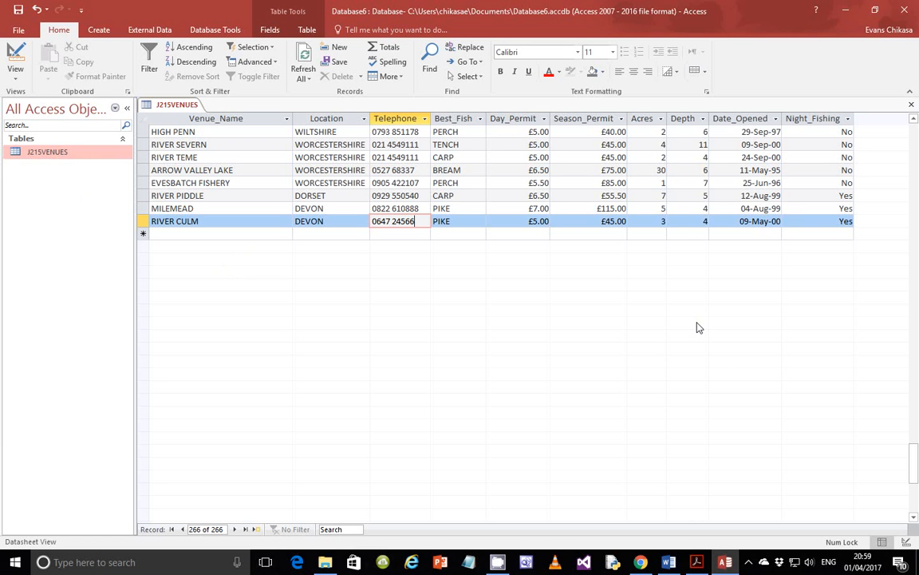
key("Tab")
left_click_drag(915, 469, 918, 126)
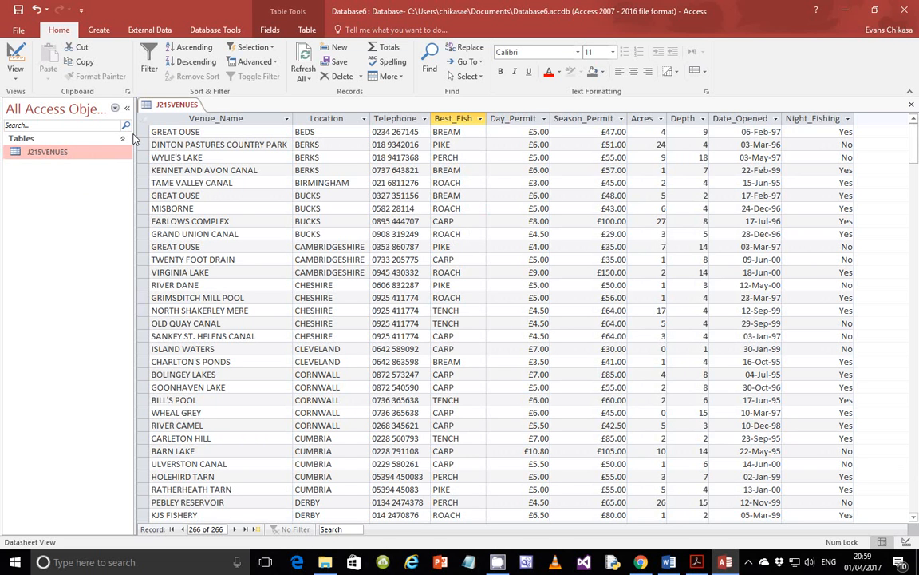
key("ctrl+f")
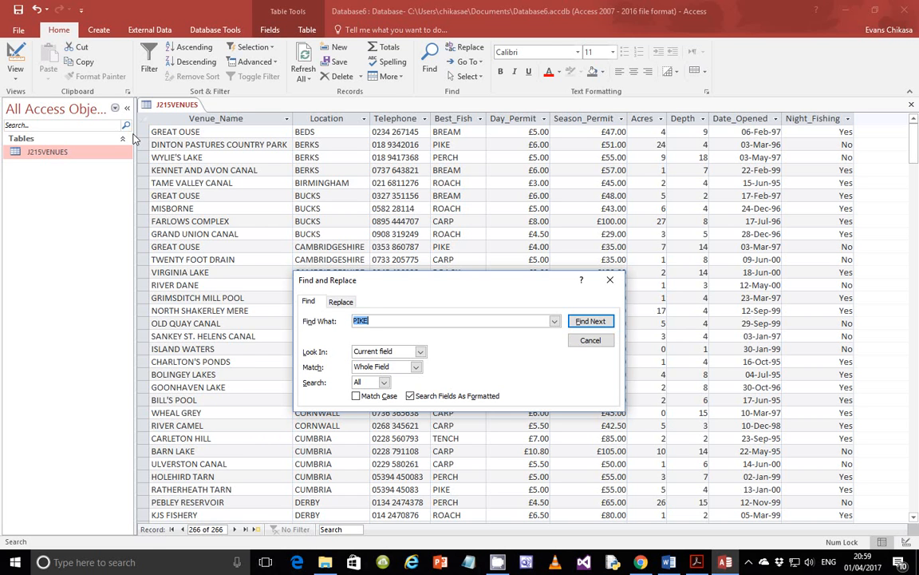
- Set Find and Replace to search the Current document for 'RIVER CAMEL', correcting a typo
key("alt+Tab")
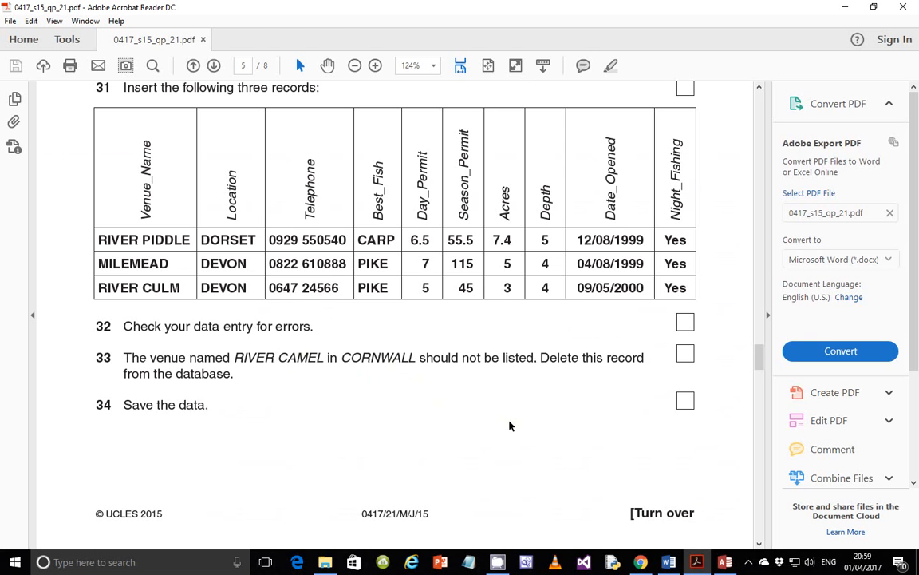
key("alt+Tab")
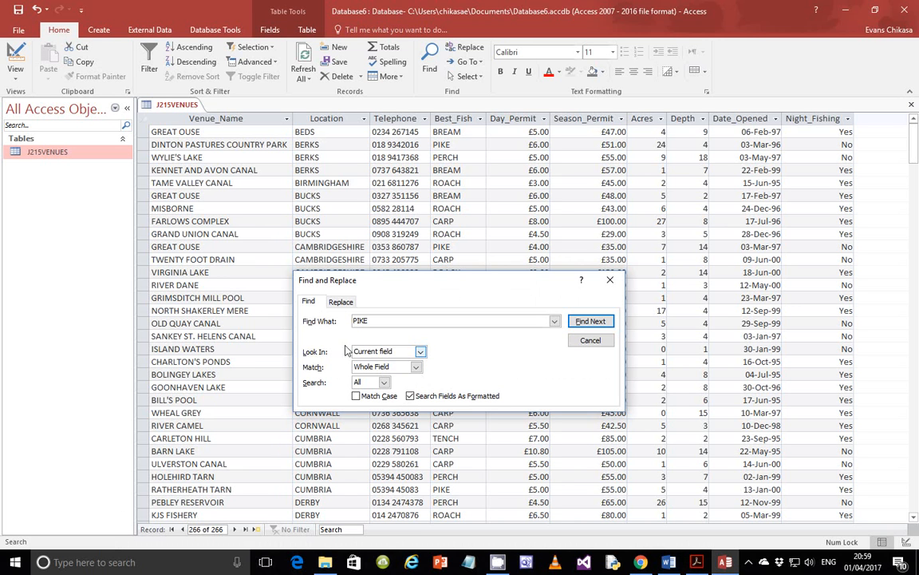
left_click(409, 351)
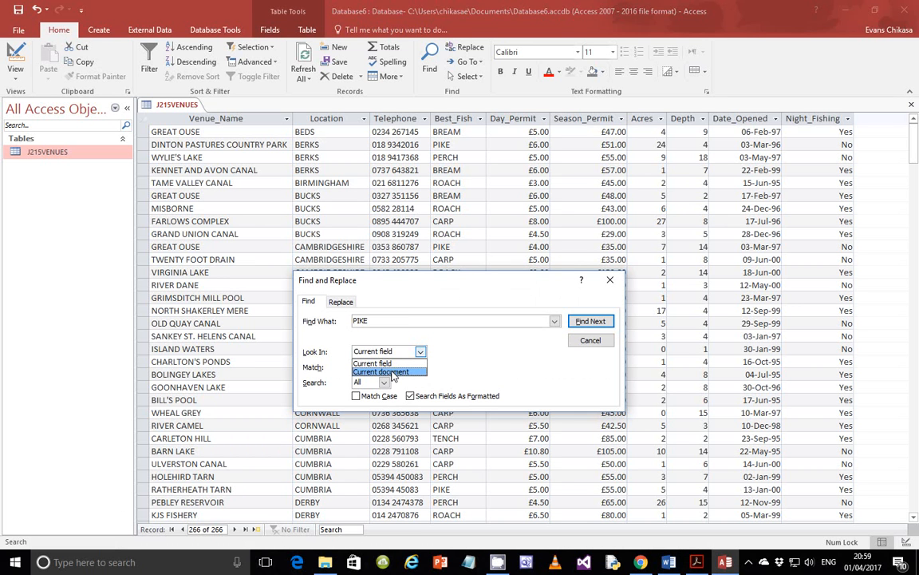
left_click(392, 373)
left_click(387, 321)
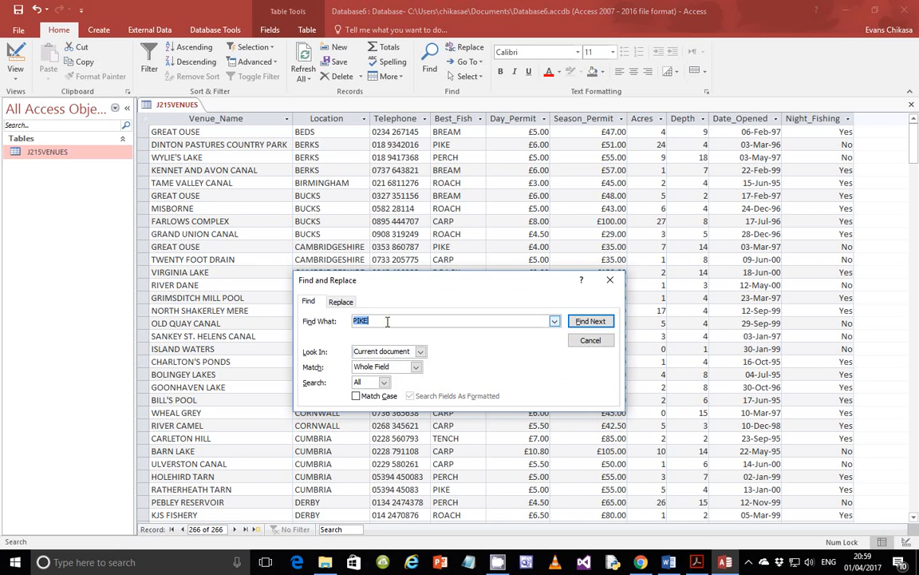
type("RIVER CARMEL")
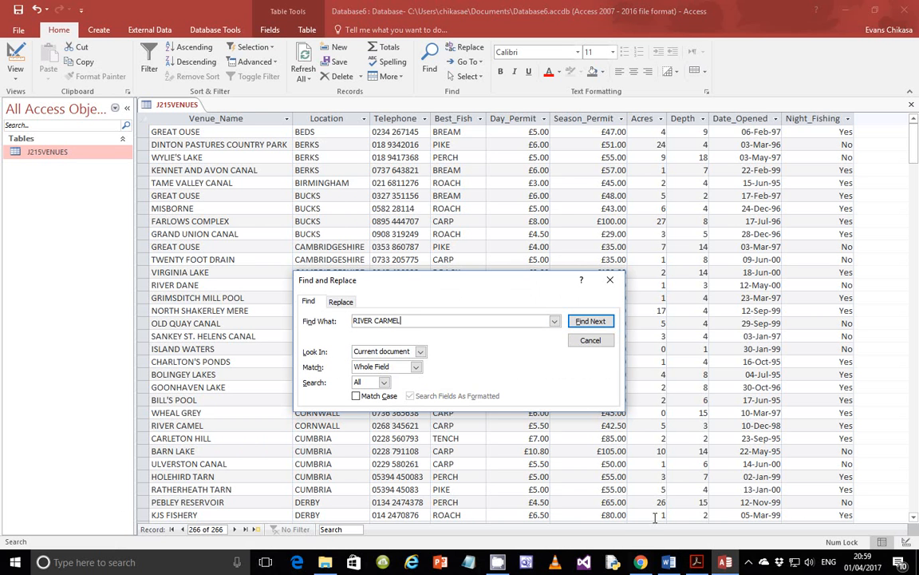
left_click(697, 563)
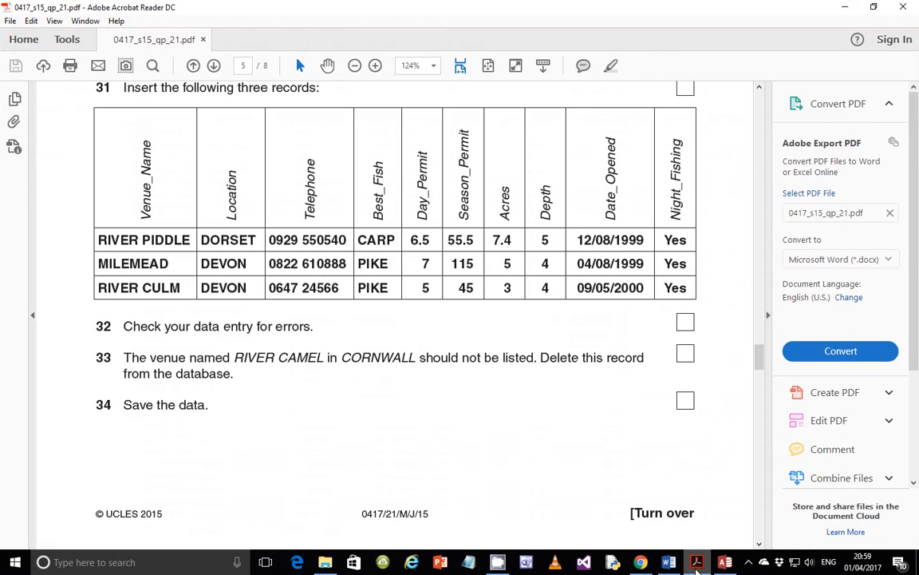
left_click(696, 563)
left_click(388, 320)
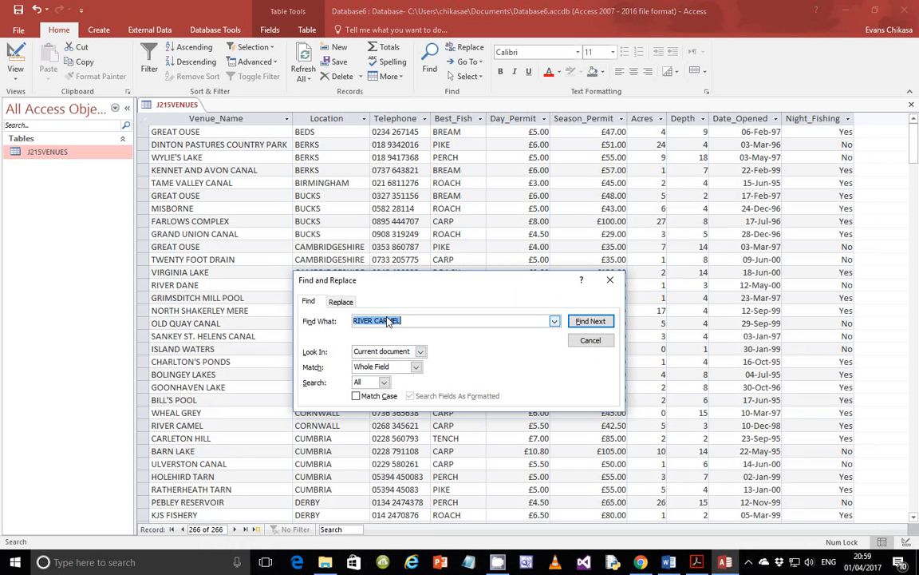
left_click(388, 320)
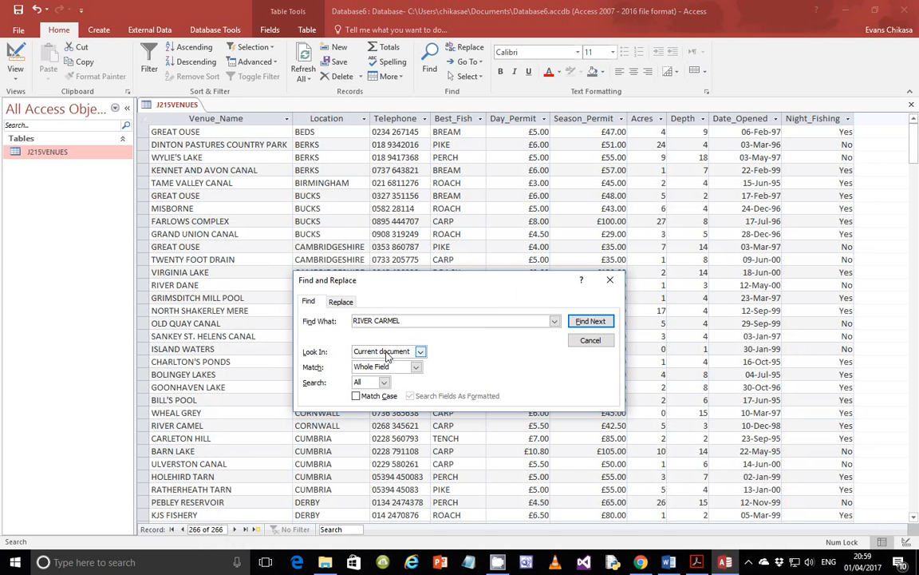
key("BackSpace")
- Locate the RIVER CAMEL record in CORNWALL (record 24), then close the search
left_click(589, 321)
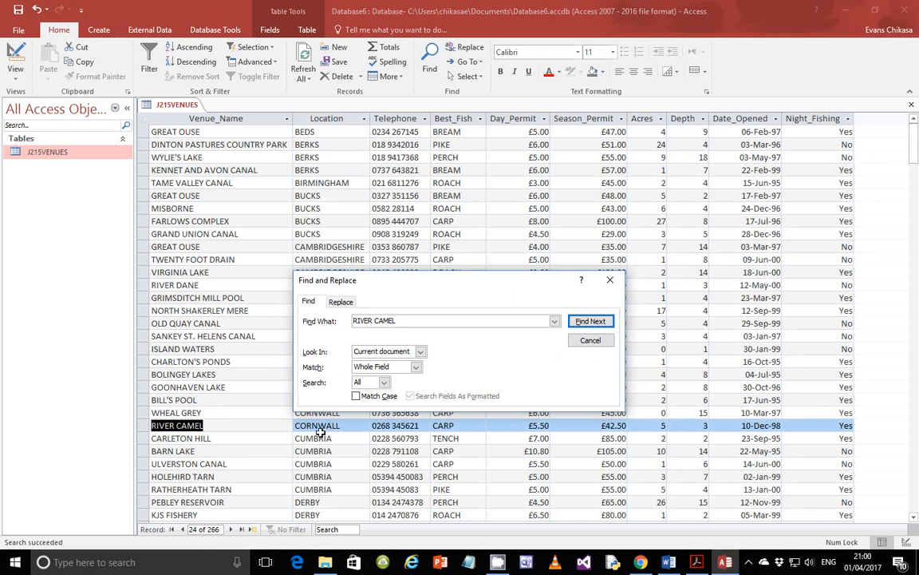
left_click(591, 322)
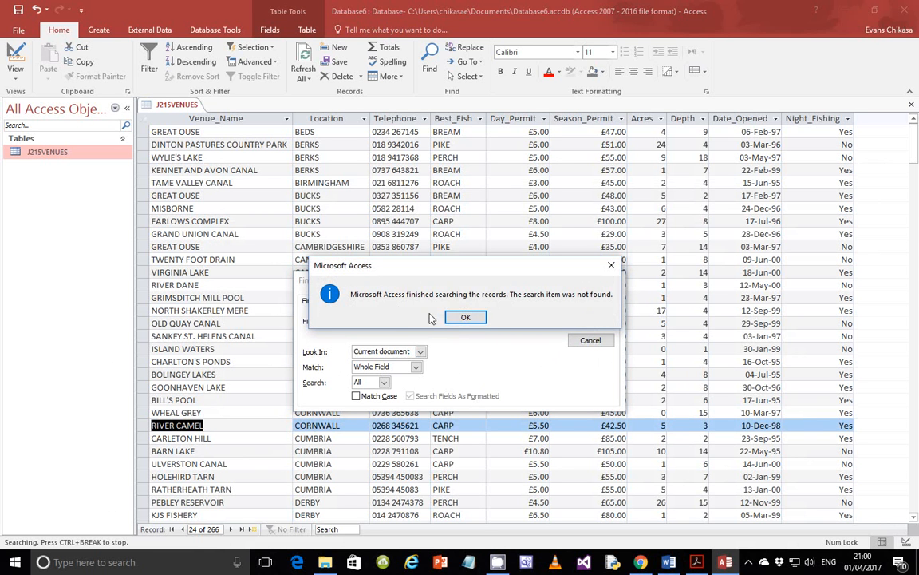
left_click(466, 317)
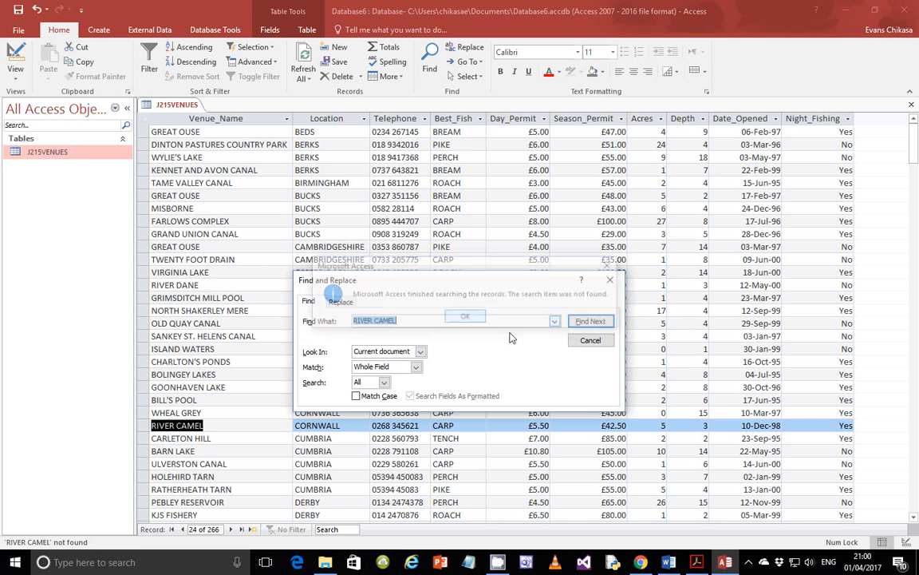
left_click(590, 341)
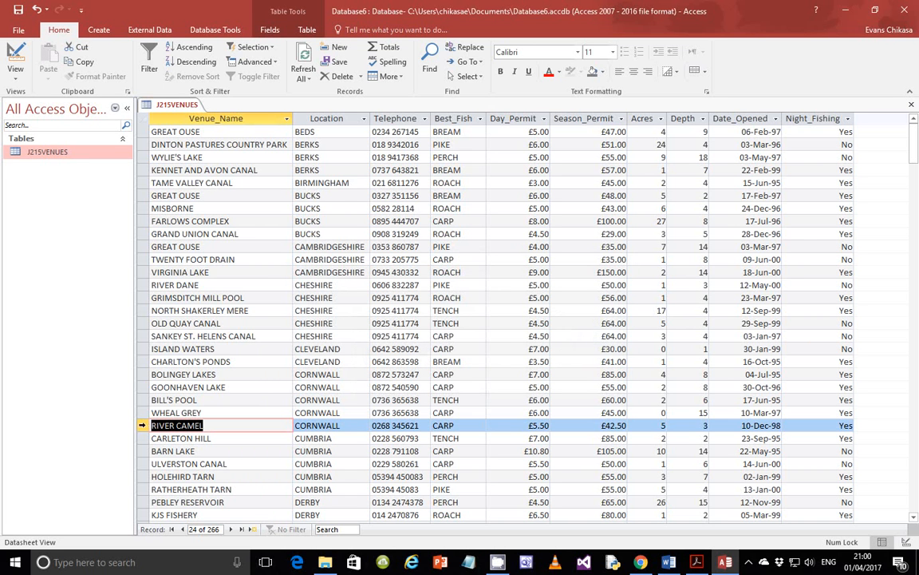
- Delete the RIVER CAMEL record and confirm the deletion, leaving 265 records
left_click(139, 426)
right_click(139, 426)
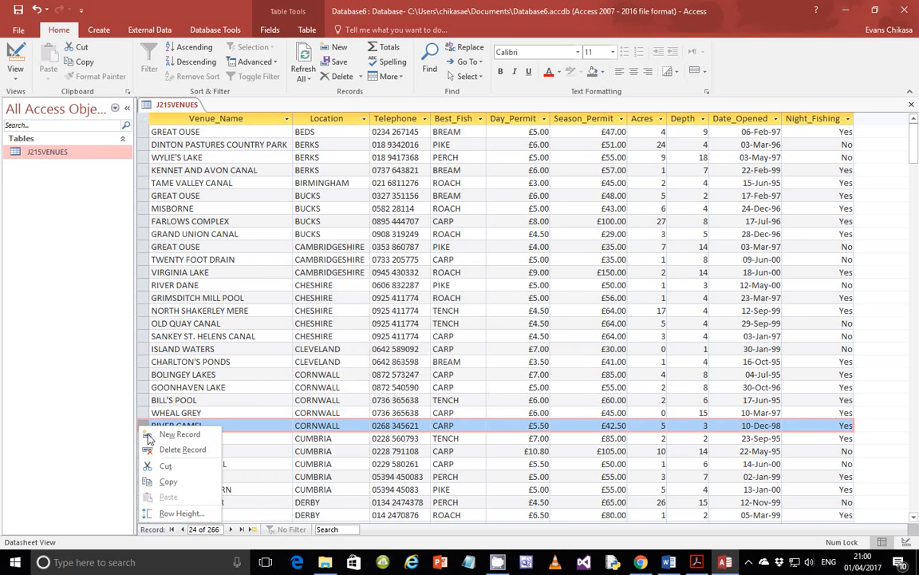
left_click(182, 450)
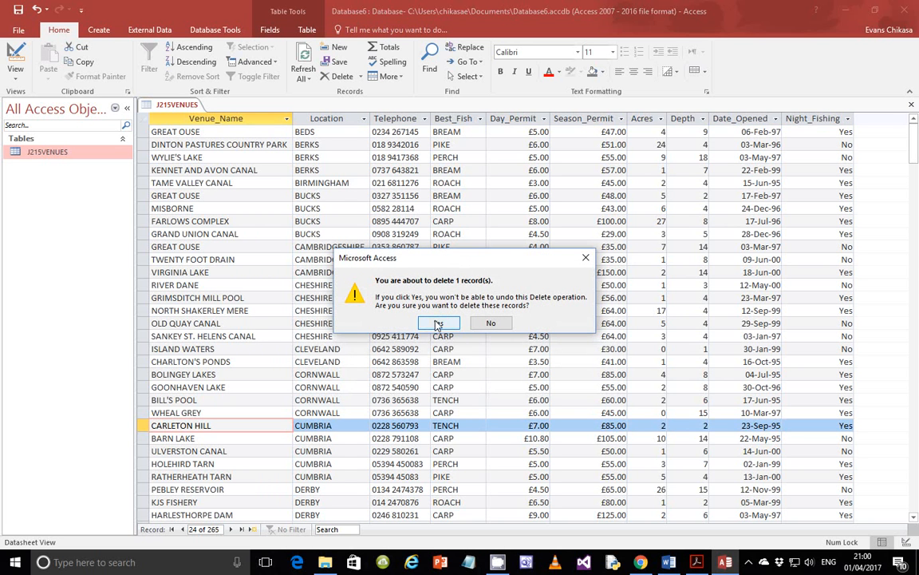
left_click(438, 323)
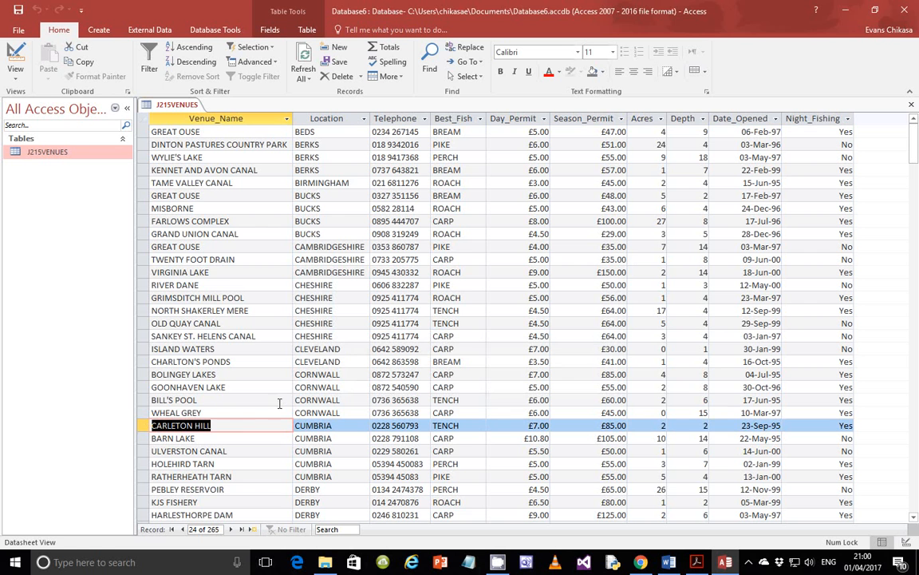
left_click(697, 563)
- Scroll the exam paper to question 35 on the Week_Permit report and bring up the screen recorder
scroll(255, 408, "down", 1)
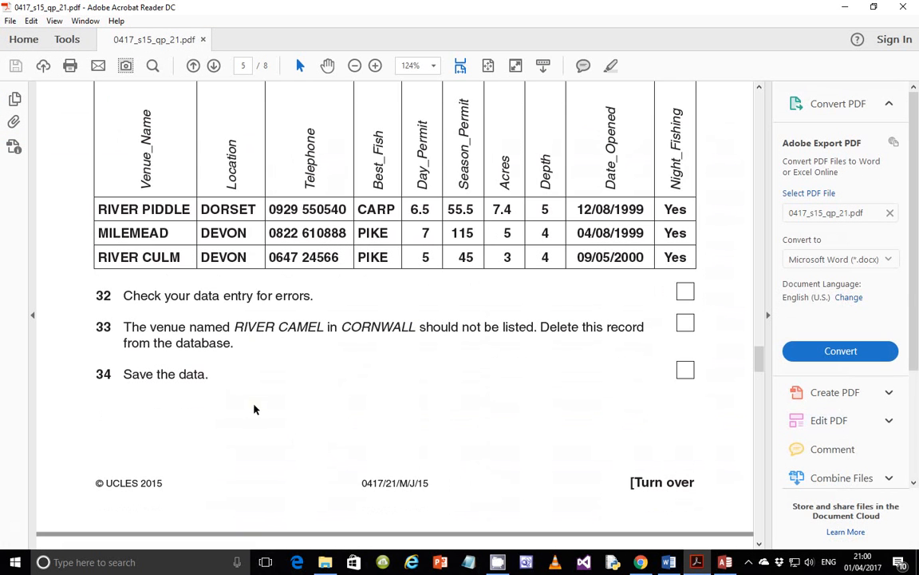
left_click(725, 562)
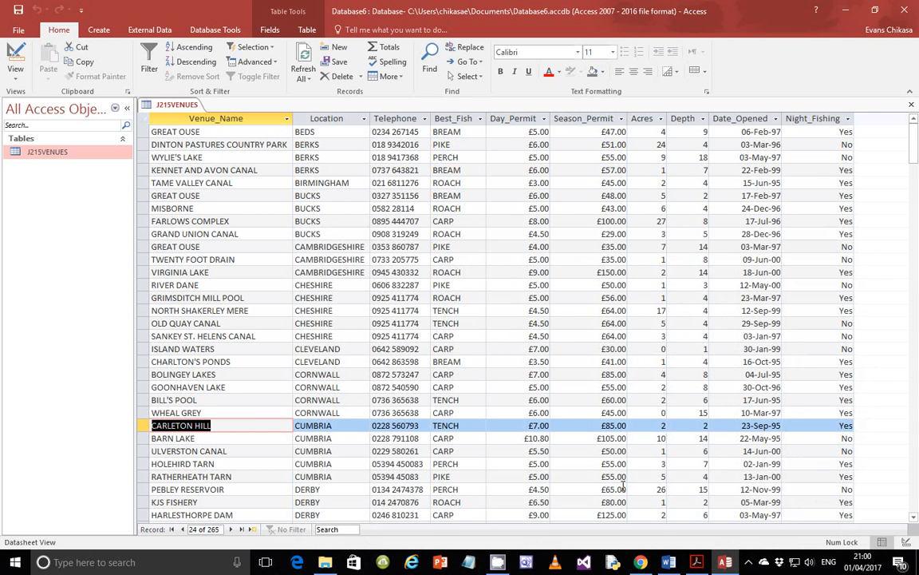
left_click(696, 562)
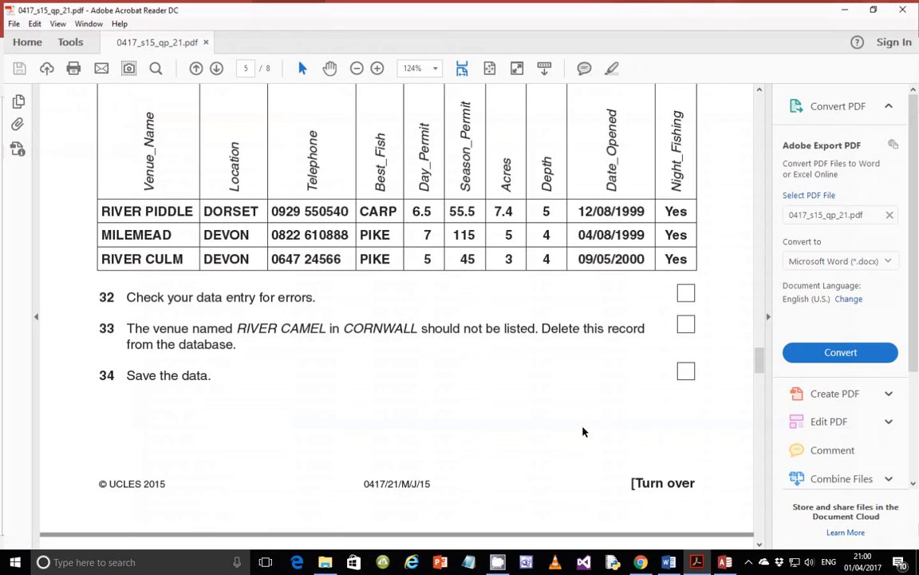
scroll(496, 366, "down", 5)
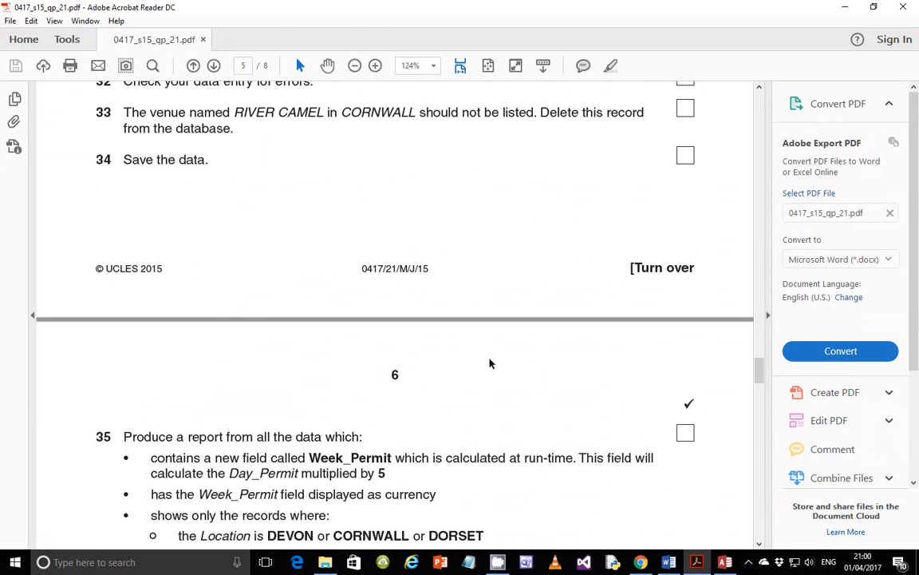
left_click(747, 562)
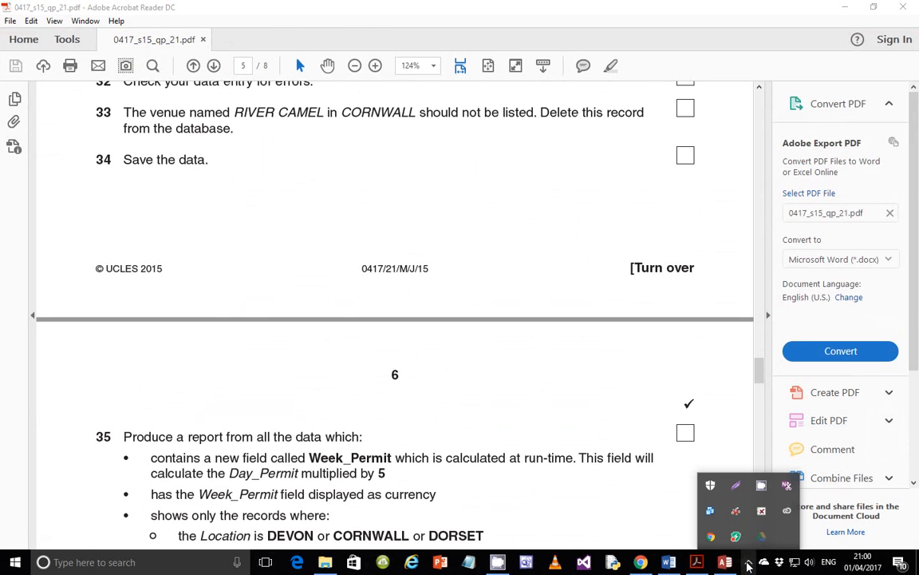
left_click(761, 485)
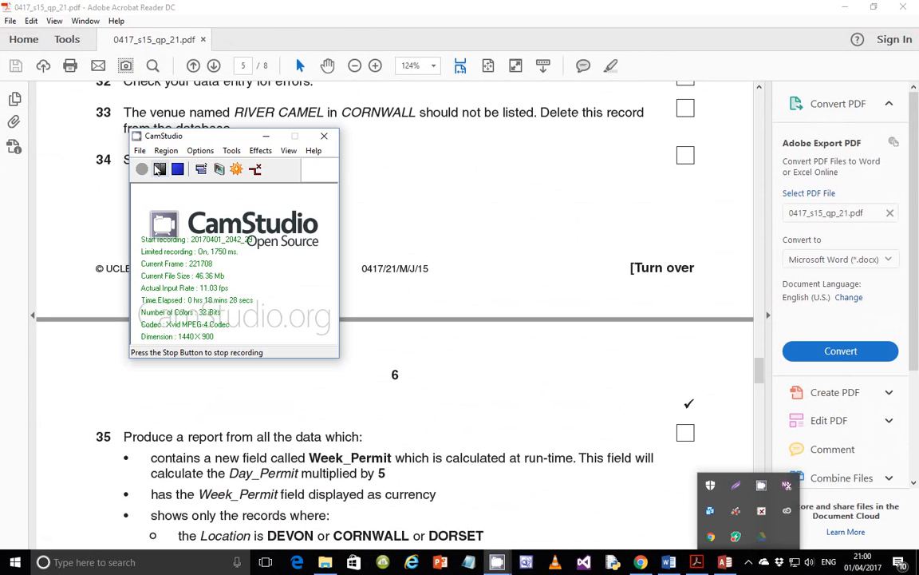